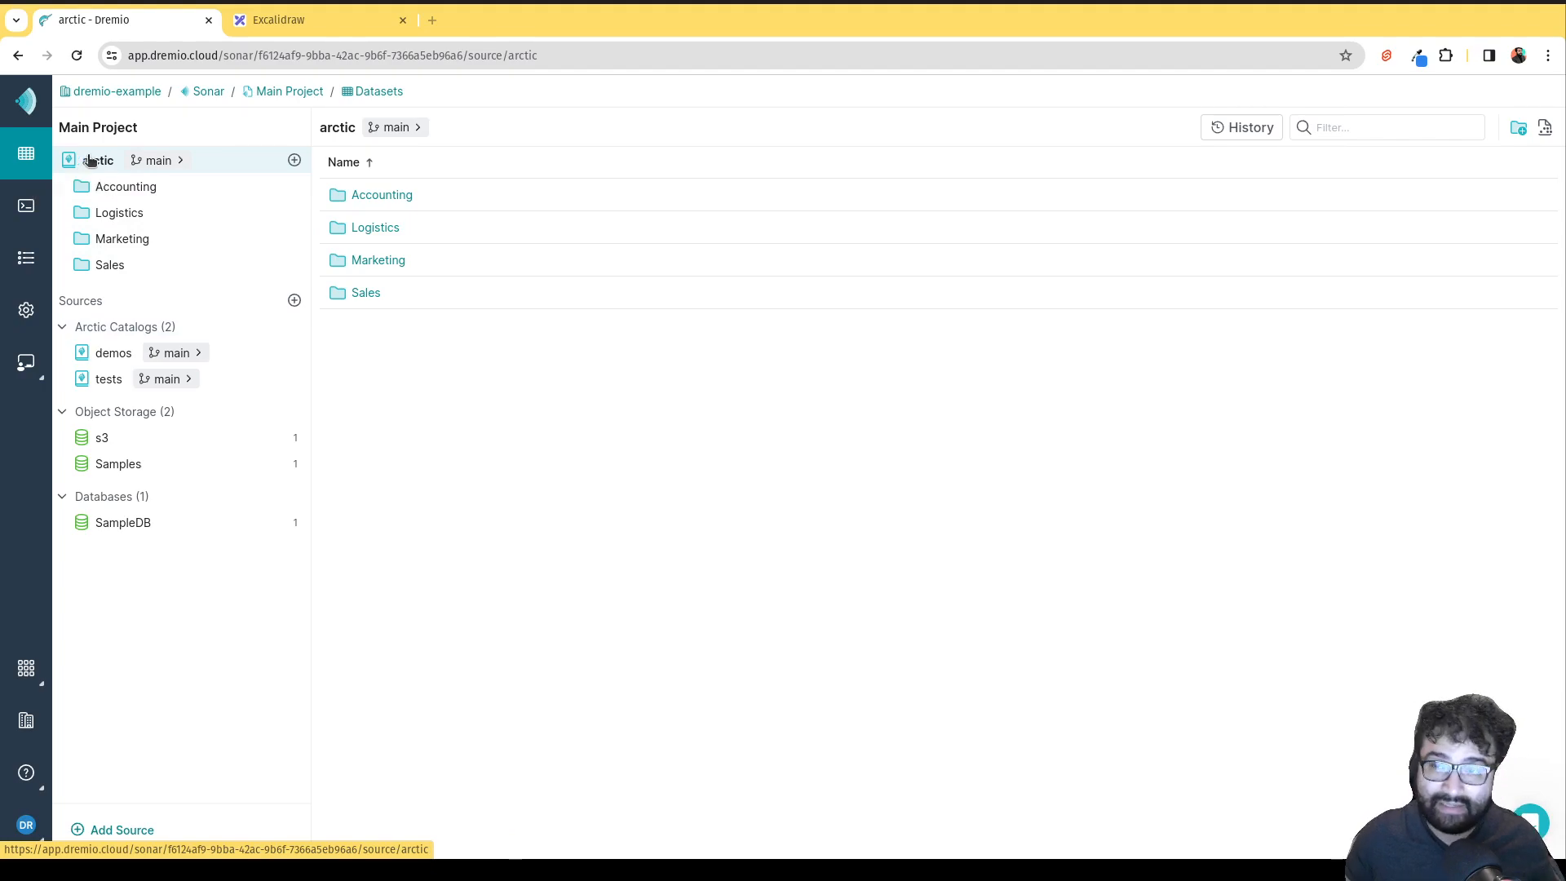
Review the arctic source's storage settings and AWS root path, closing without saving.
{"action": "right_click", "coordinate": [91, 164]}
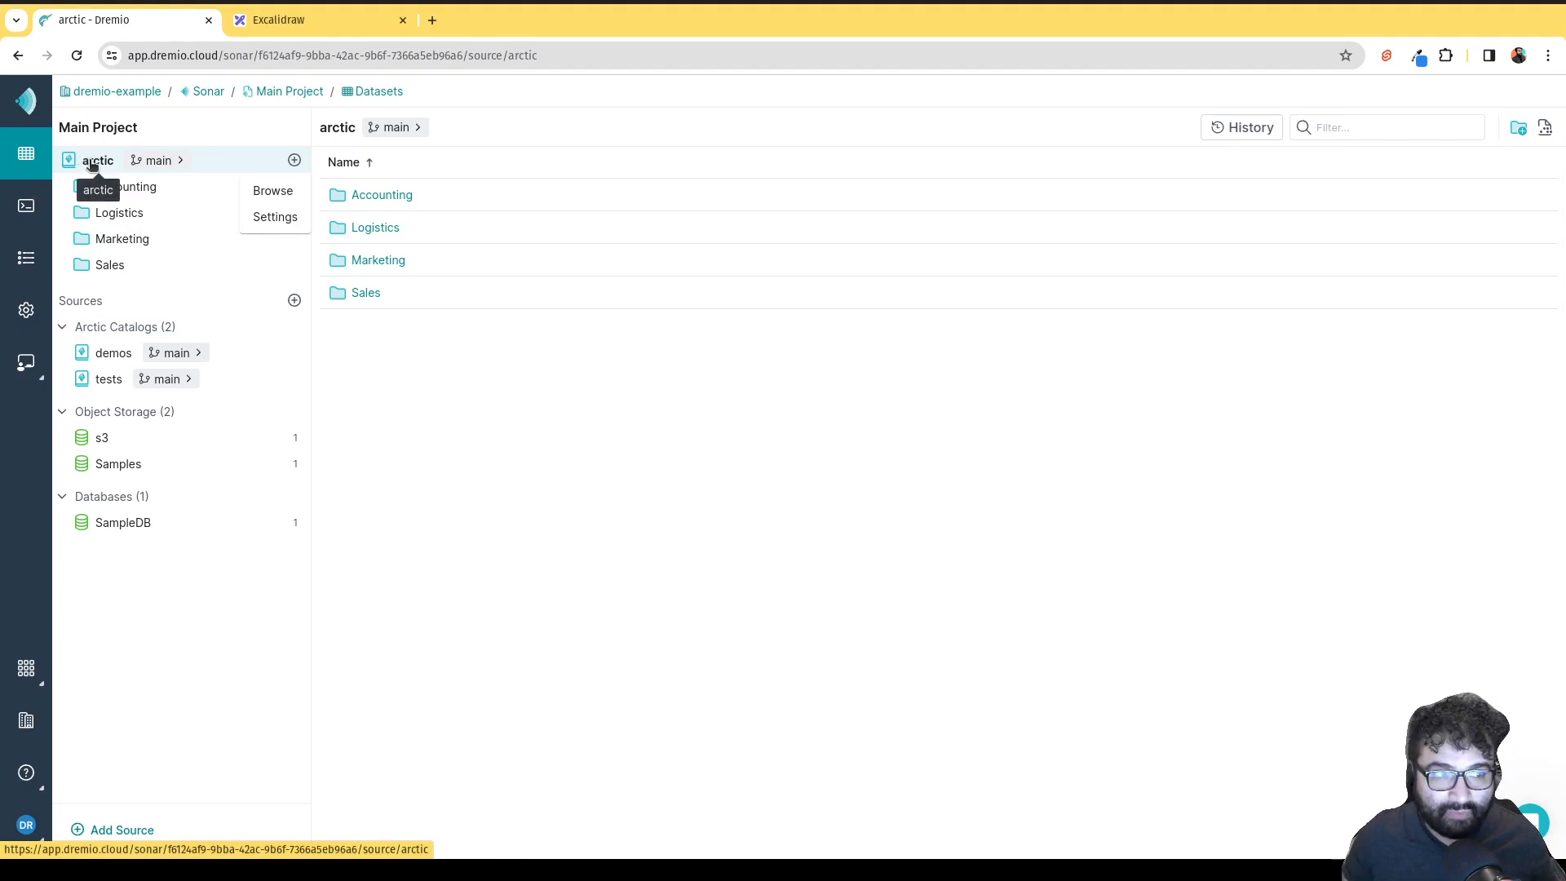
{"action": "left_click", "coordinate": [265, 218]}
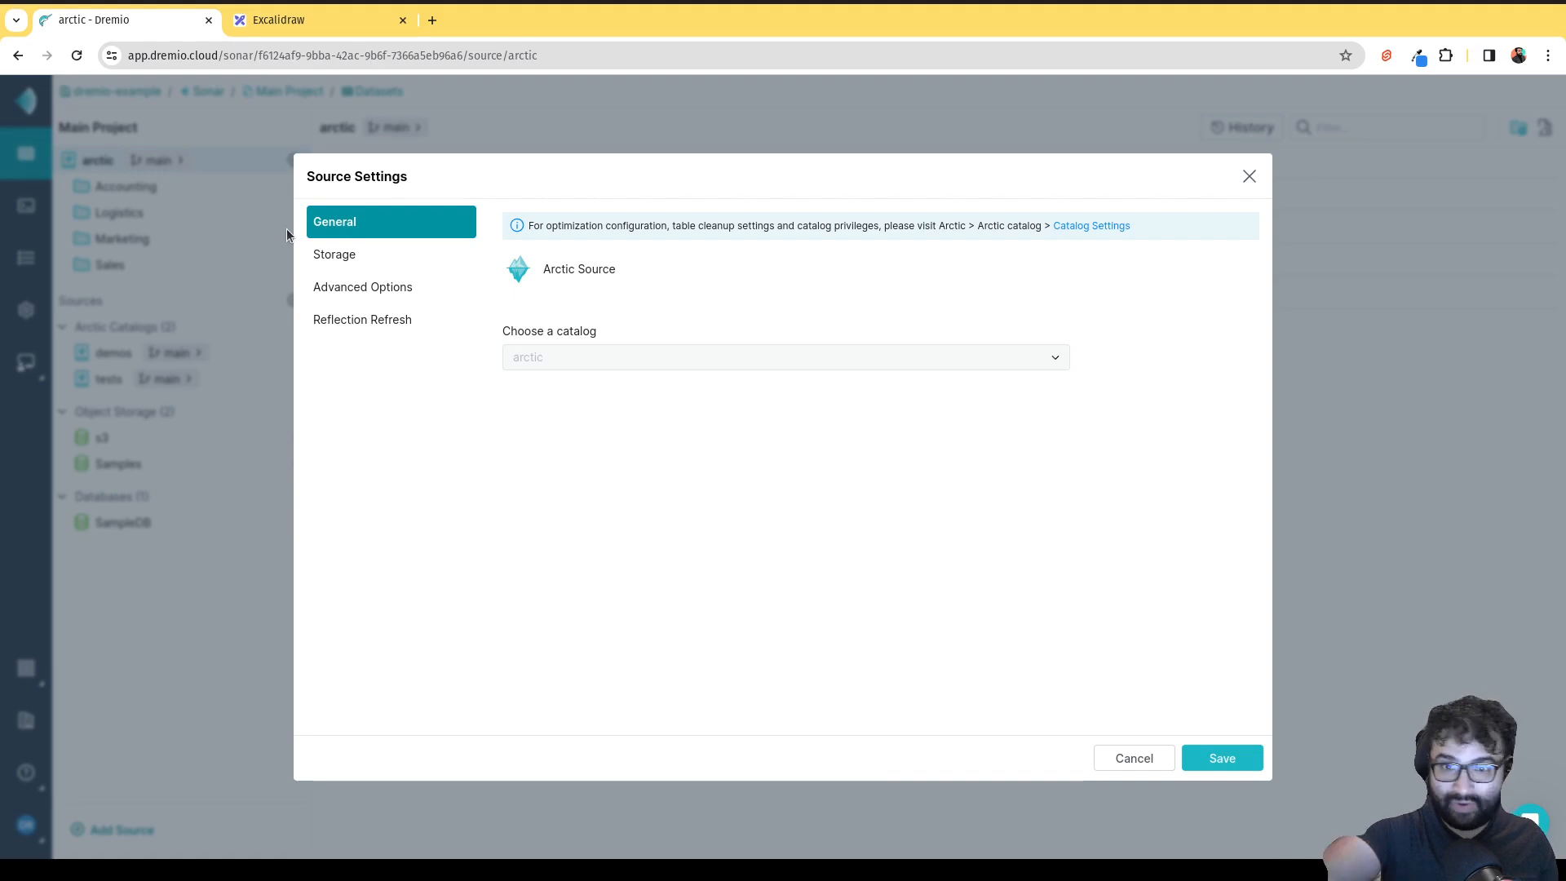
{"action": "left_click", "coordinate": [364, 264]}
{"action": "left_click_drag", "start_coordinate": [879, 305], "coordinate": [484, 302]}
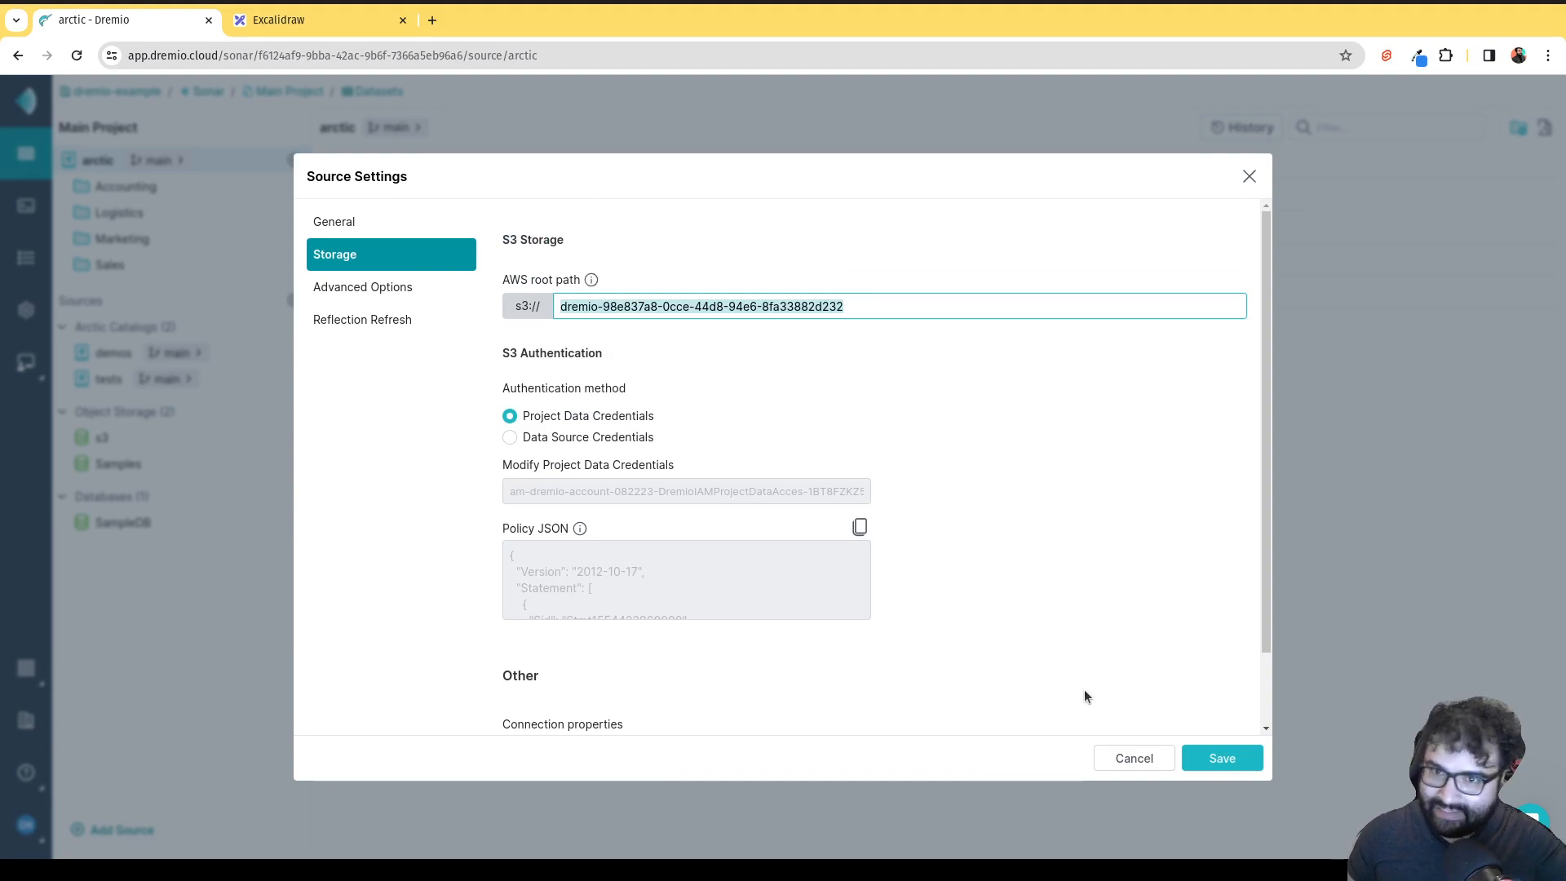
{"action": "left_click", "coordinate": [1154, 768]}
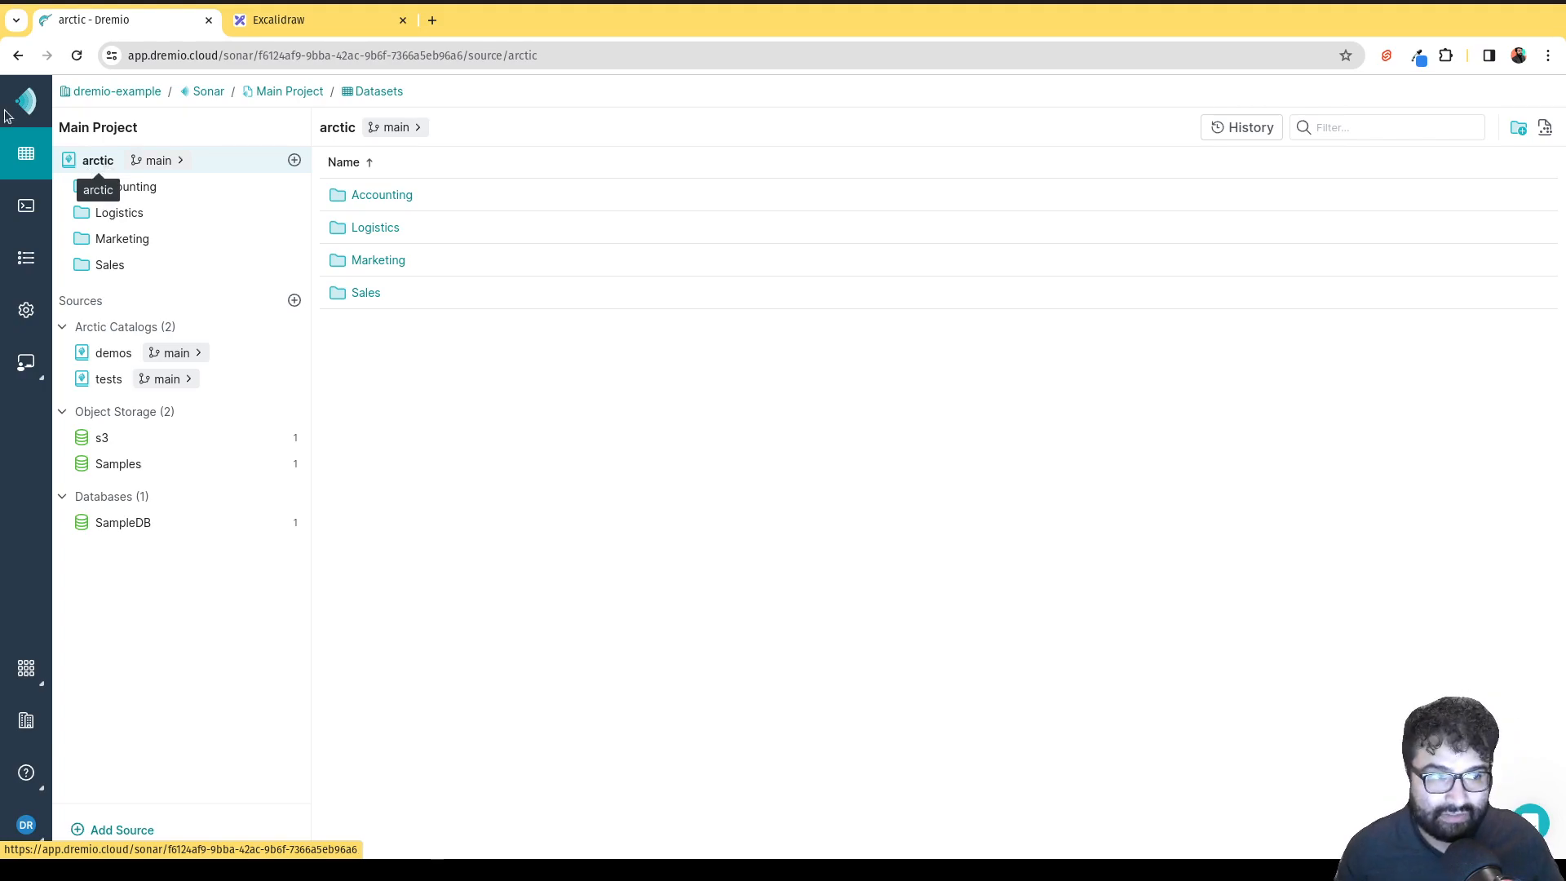
Open the arctic catalog from the Arctic Catalogs overview.
{"action": "left_click", "coordinate": [26, 667]}
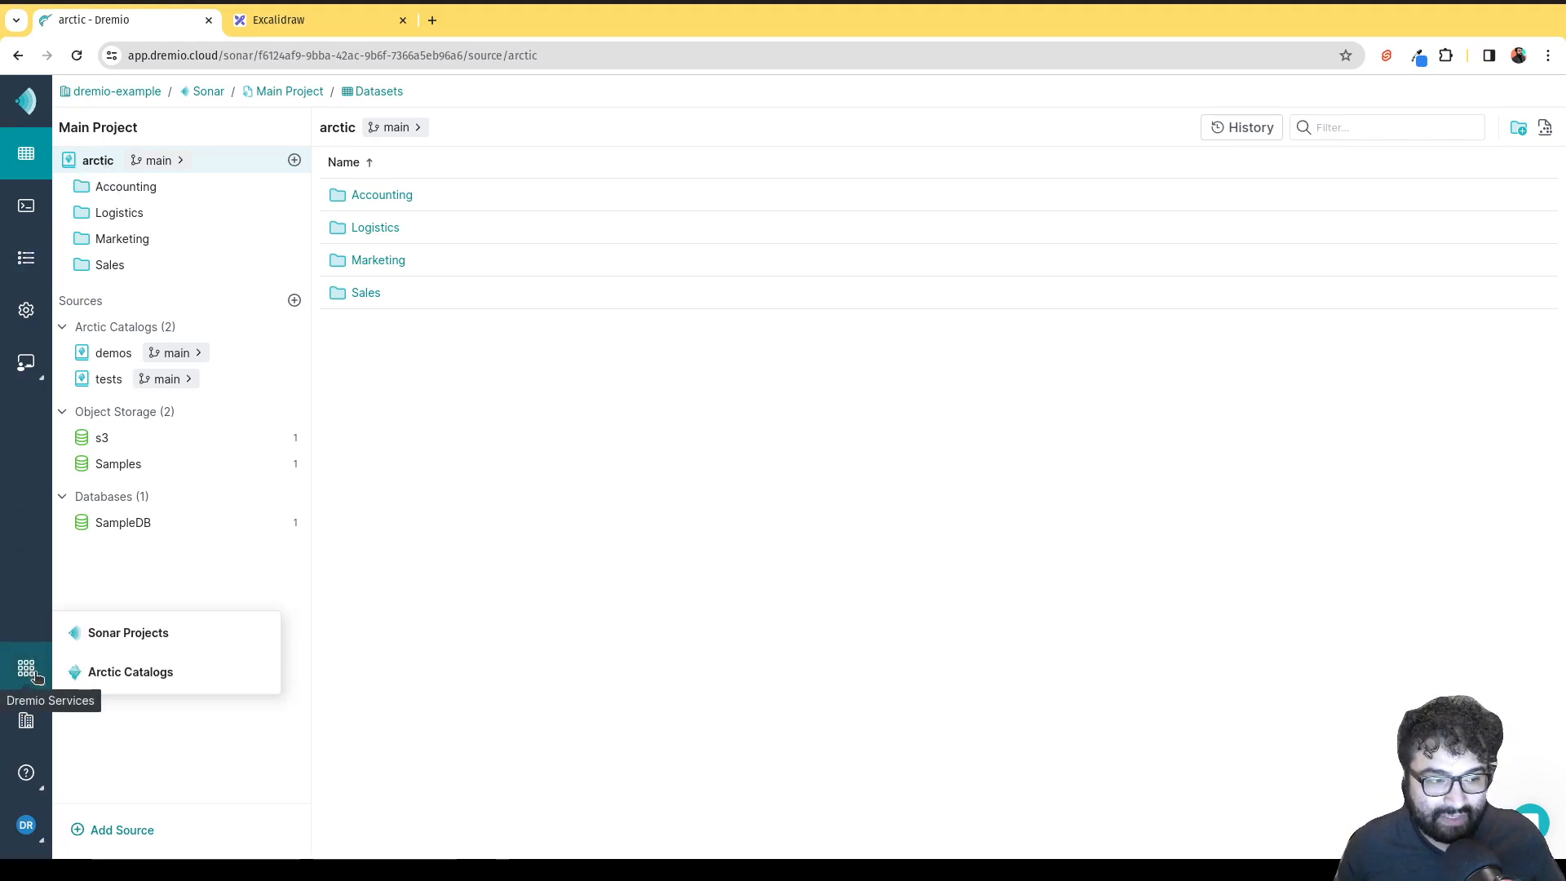
{"action": "left_click", "coordinate": [122, 672]}
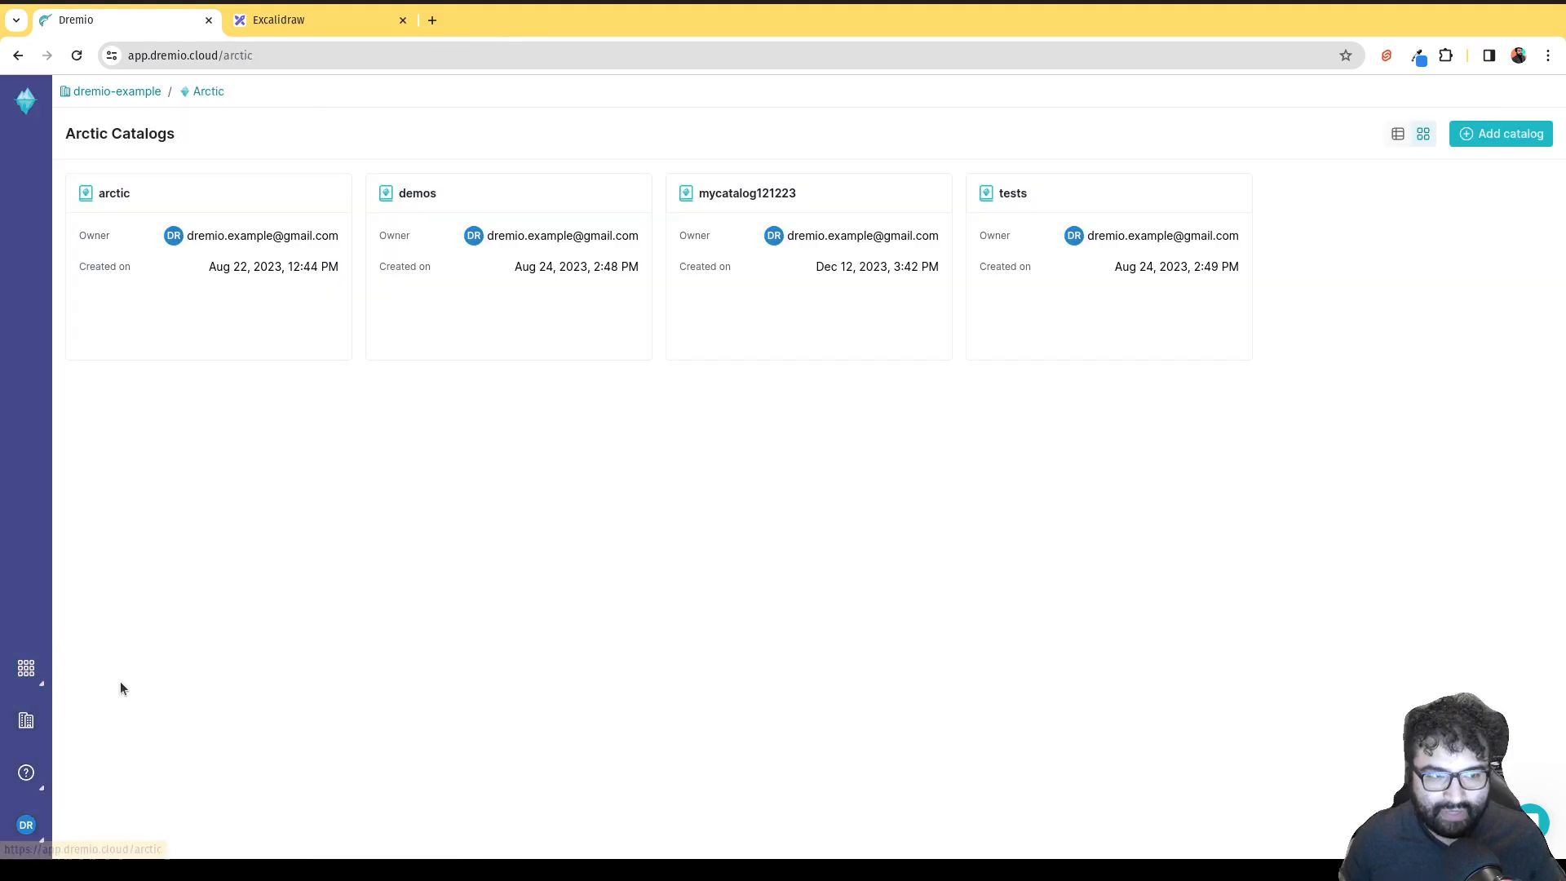
{"action": "left_click", "coordinate": [235, 300]}
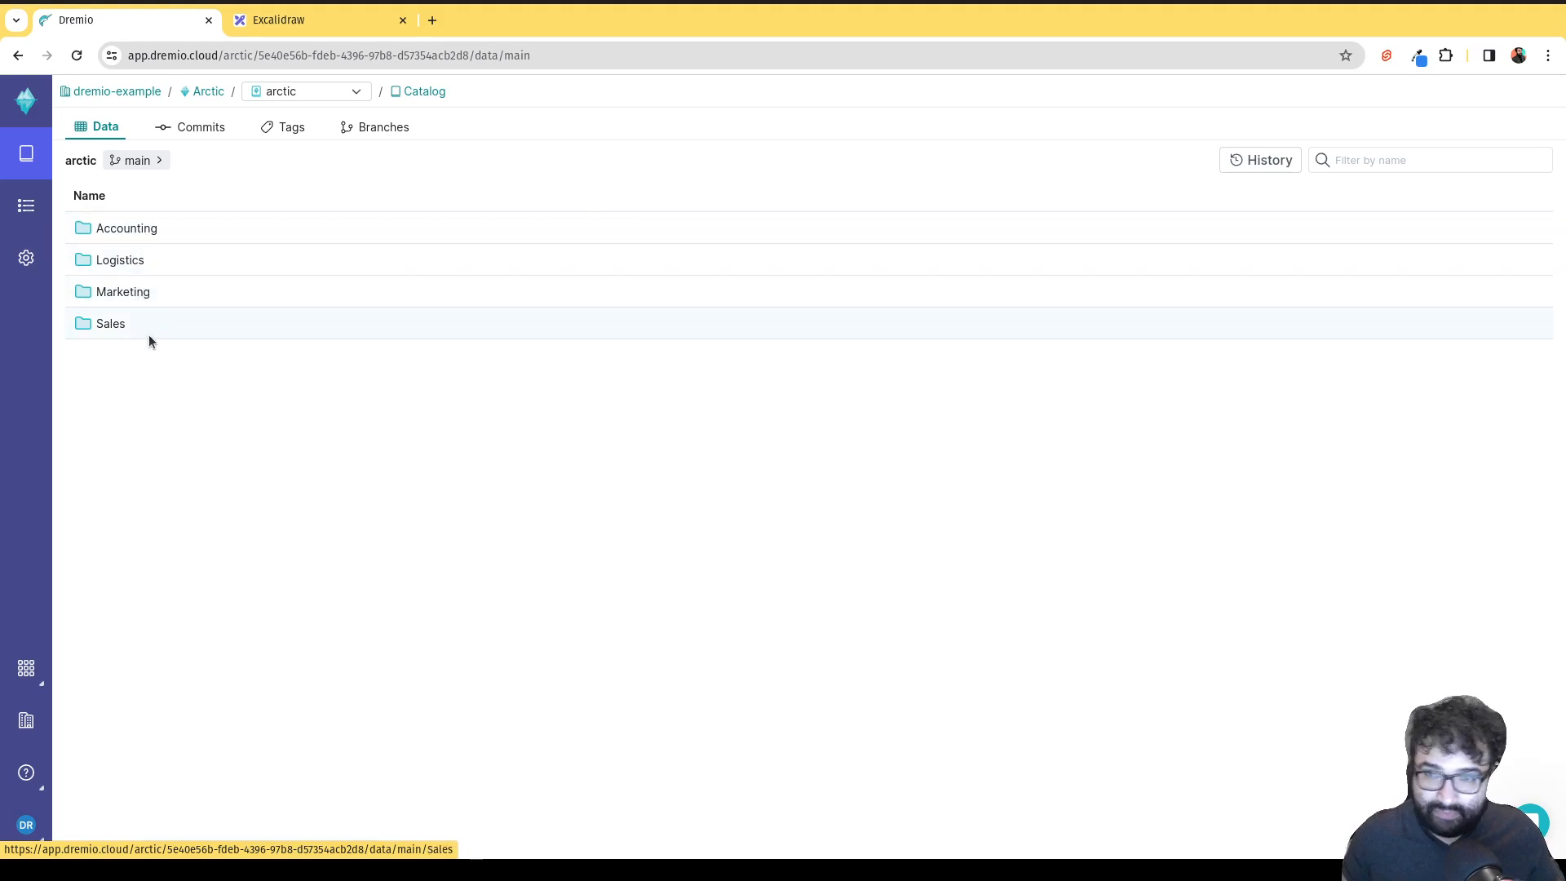
Browse the Accounting and Marketing folders, then open the Logistics folder.
{"action": "left_click", "coordinate": [110, 236]}
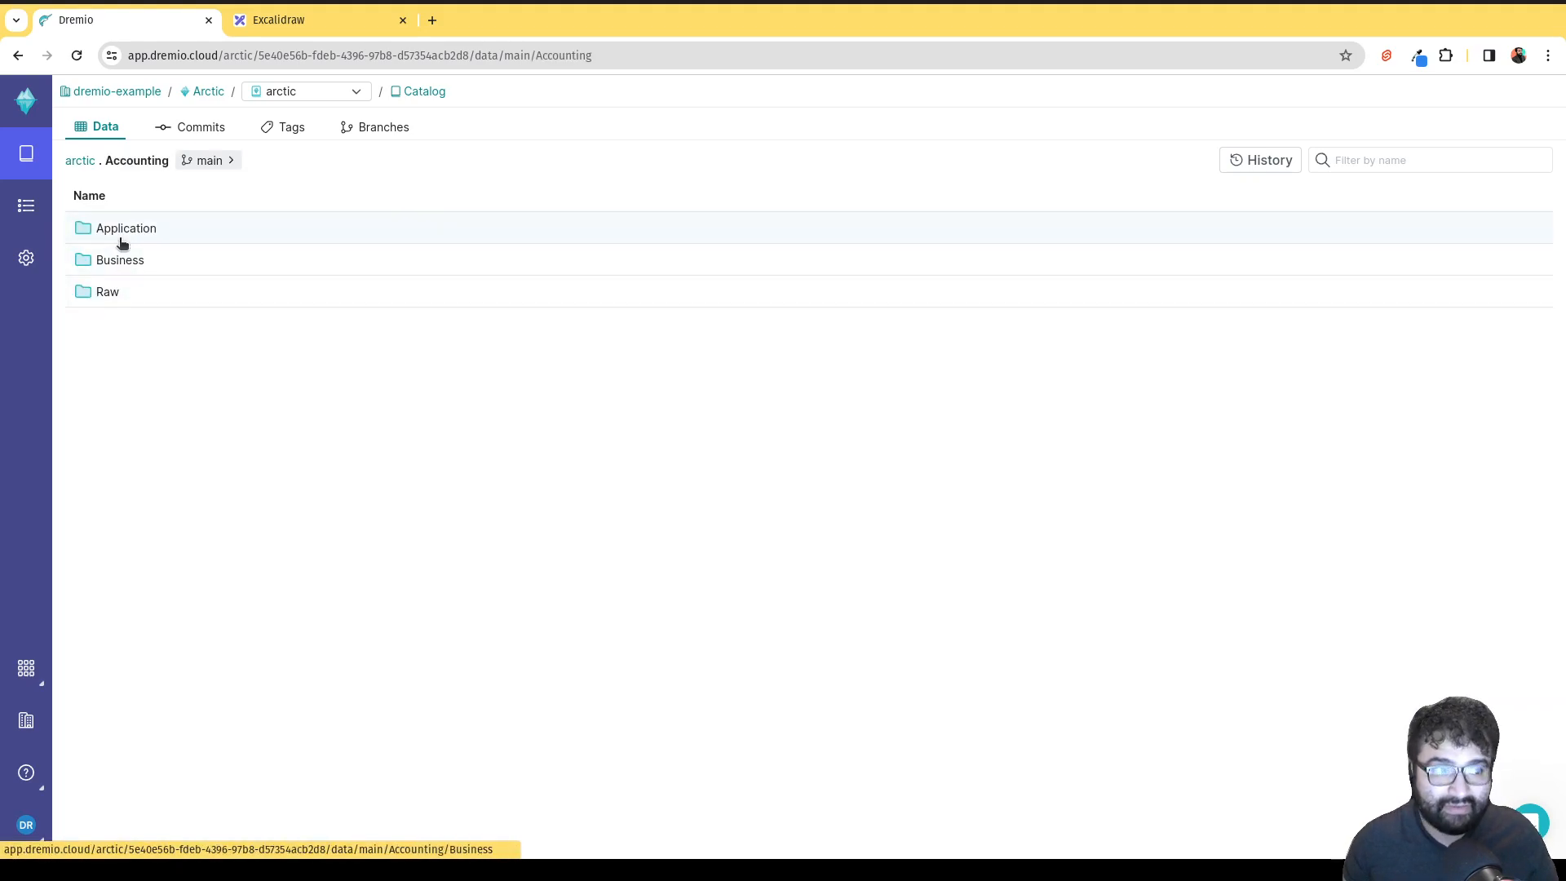
{"action": "left_click", "coordinate": [111, 293]}
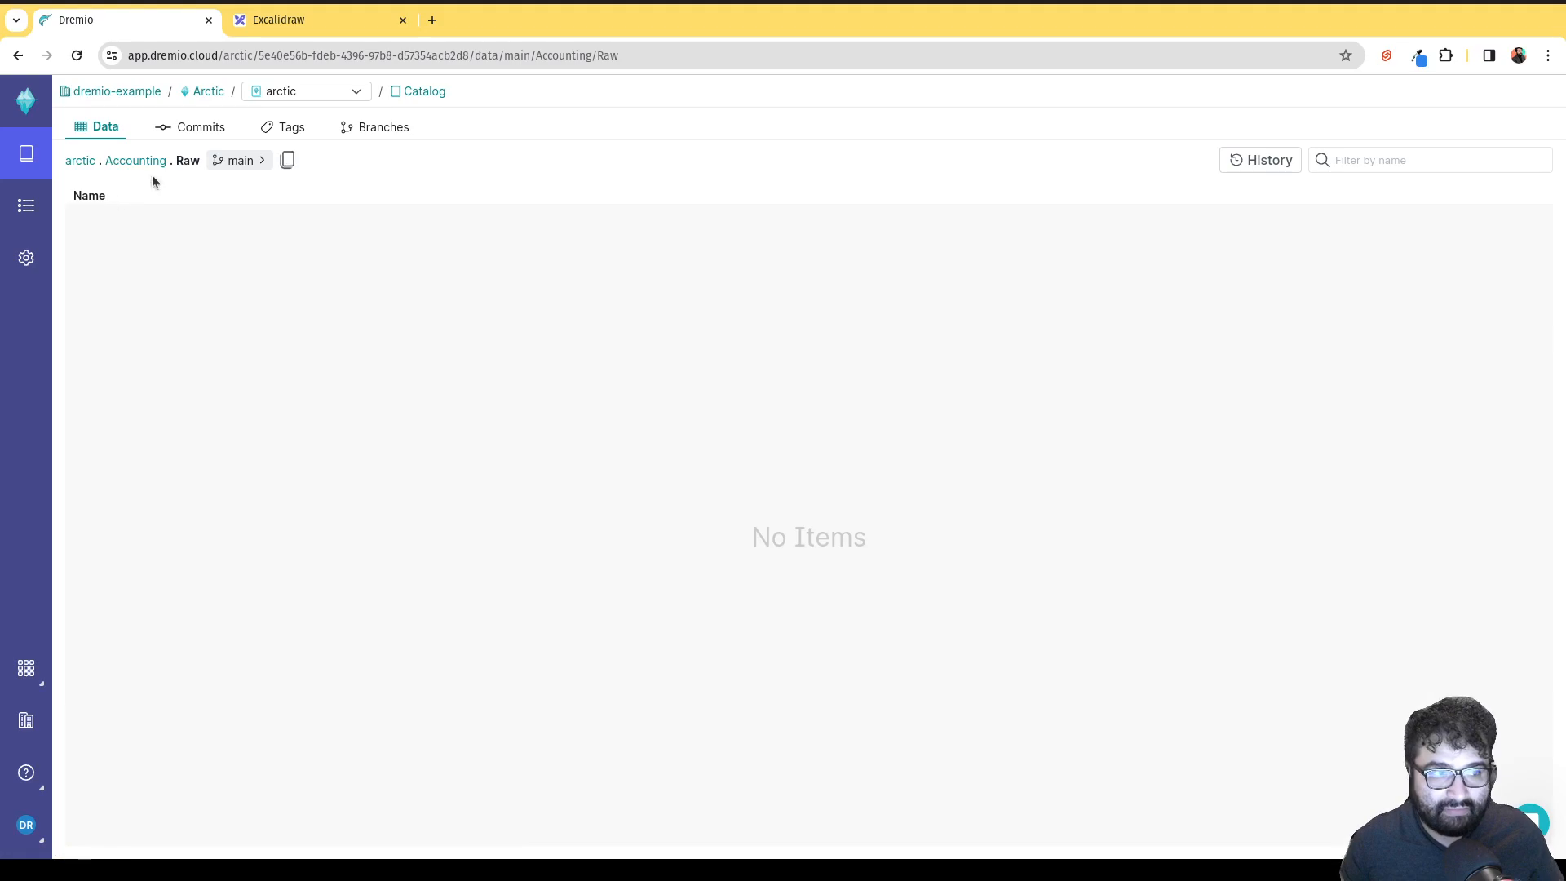
{"action": "left_click", "coordinate": [82, 163]}
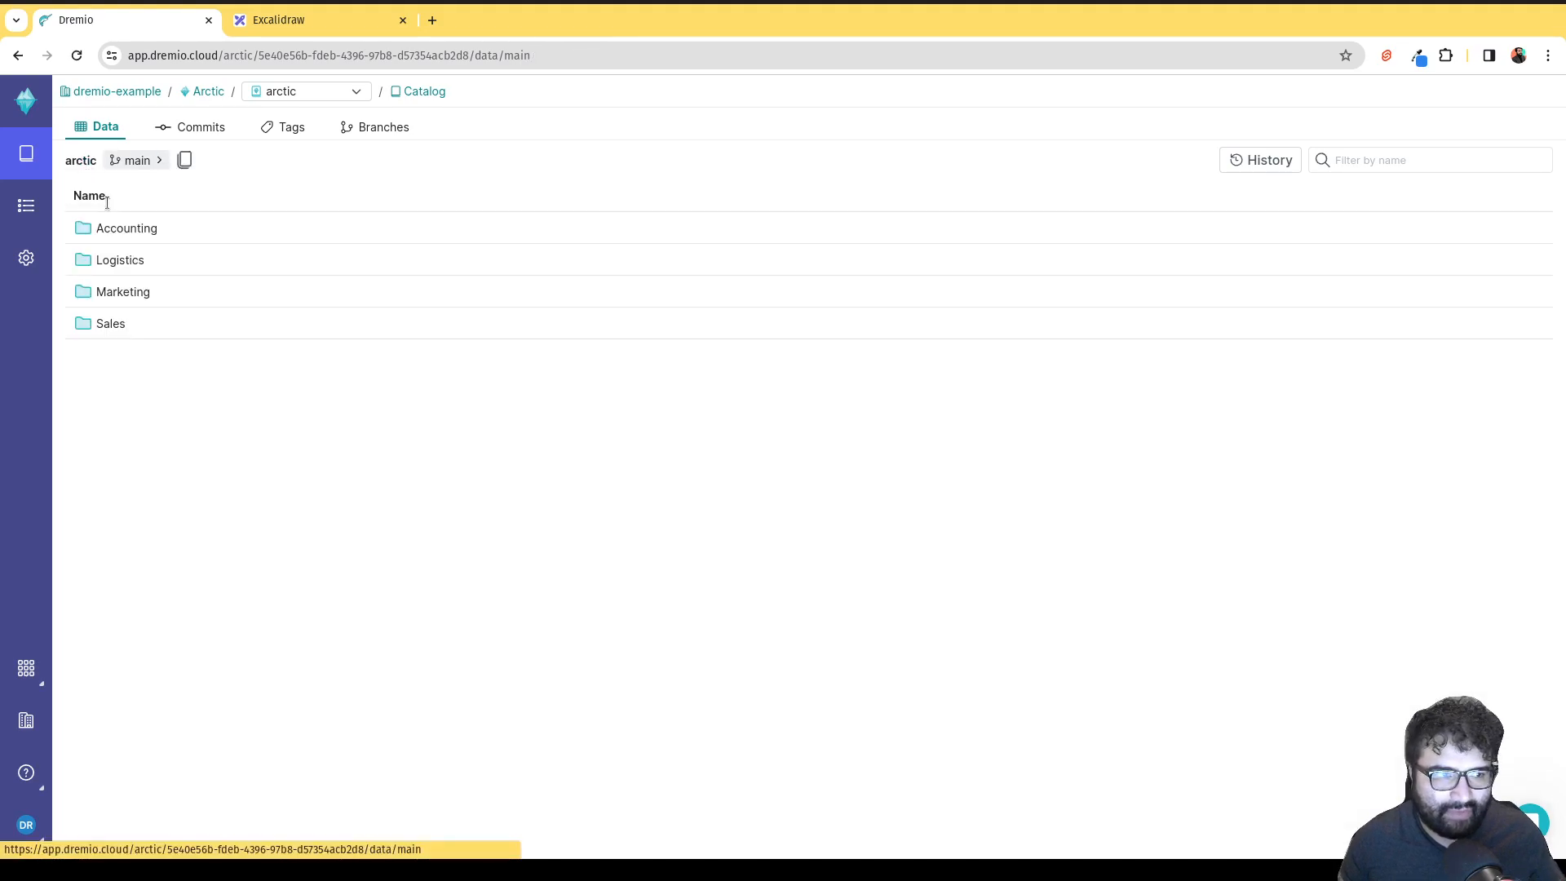
{"action": "left_click", "coordinate": [123, 292]}
{"action": "left_click", "coordinate": [91, 160]}
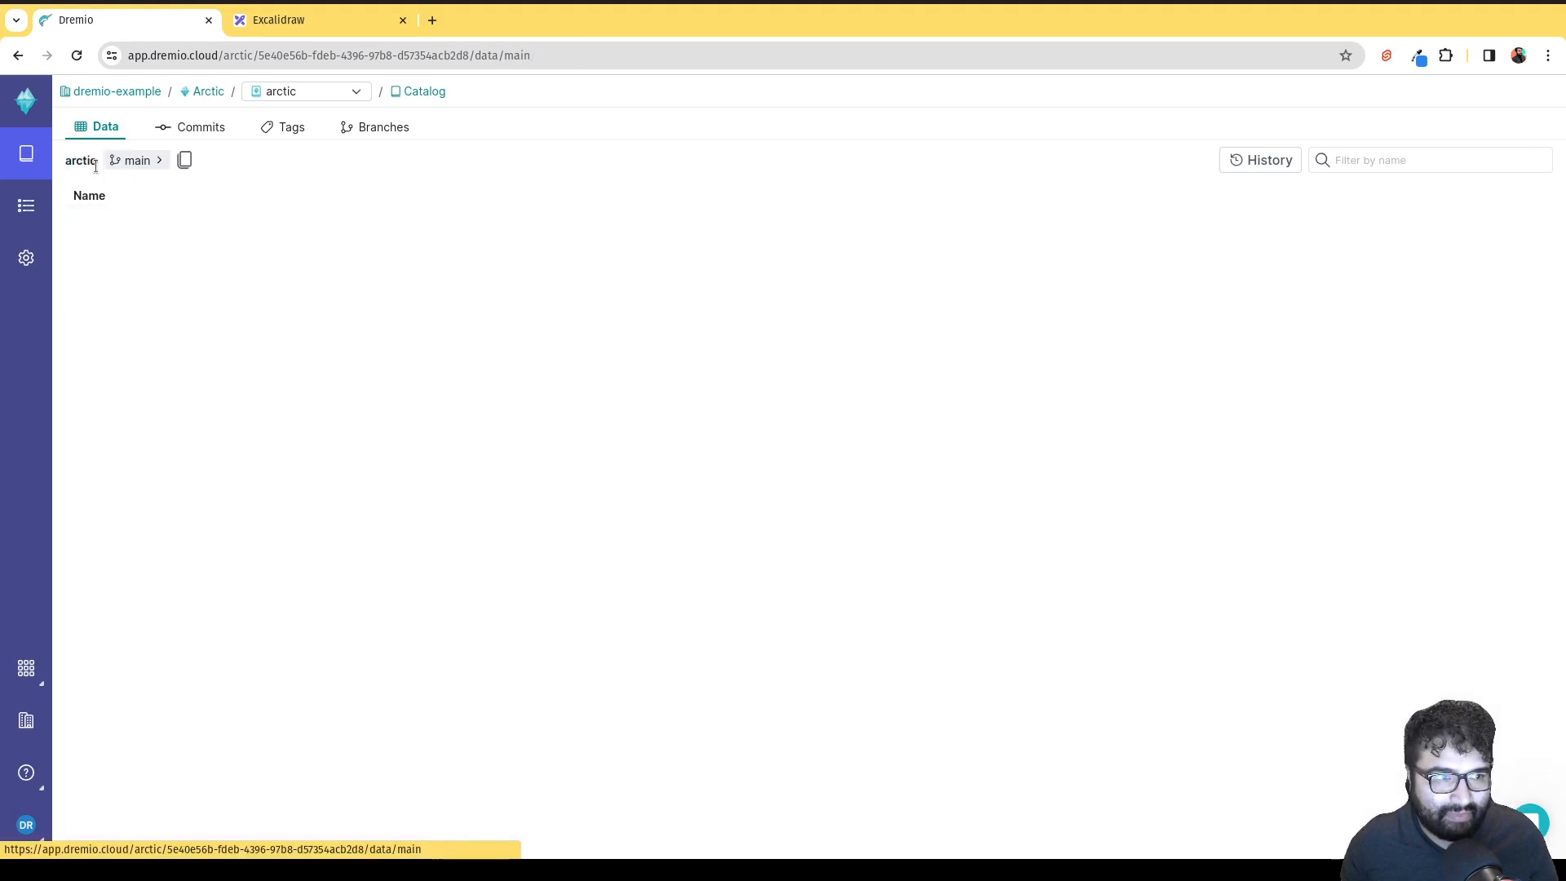
{"action": "left_click", "coordinate": [144, 260]}
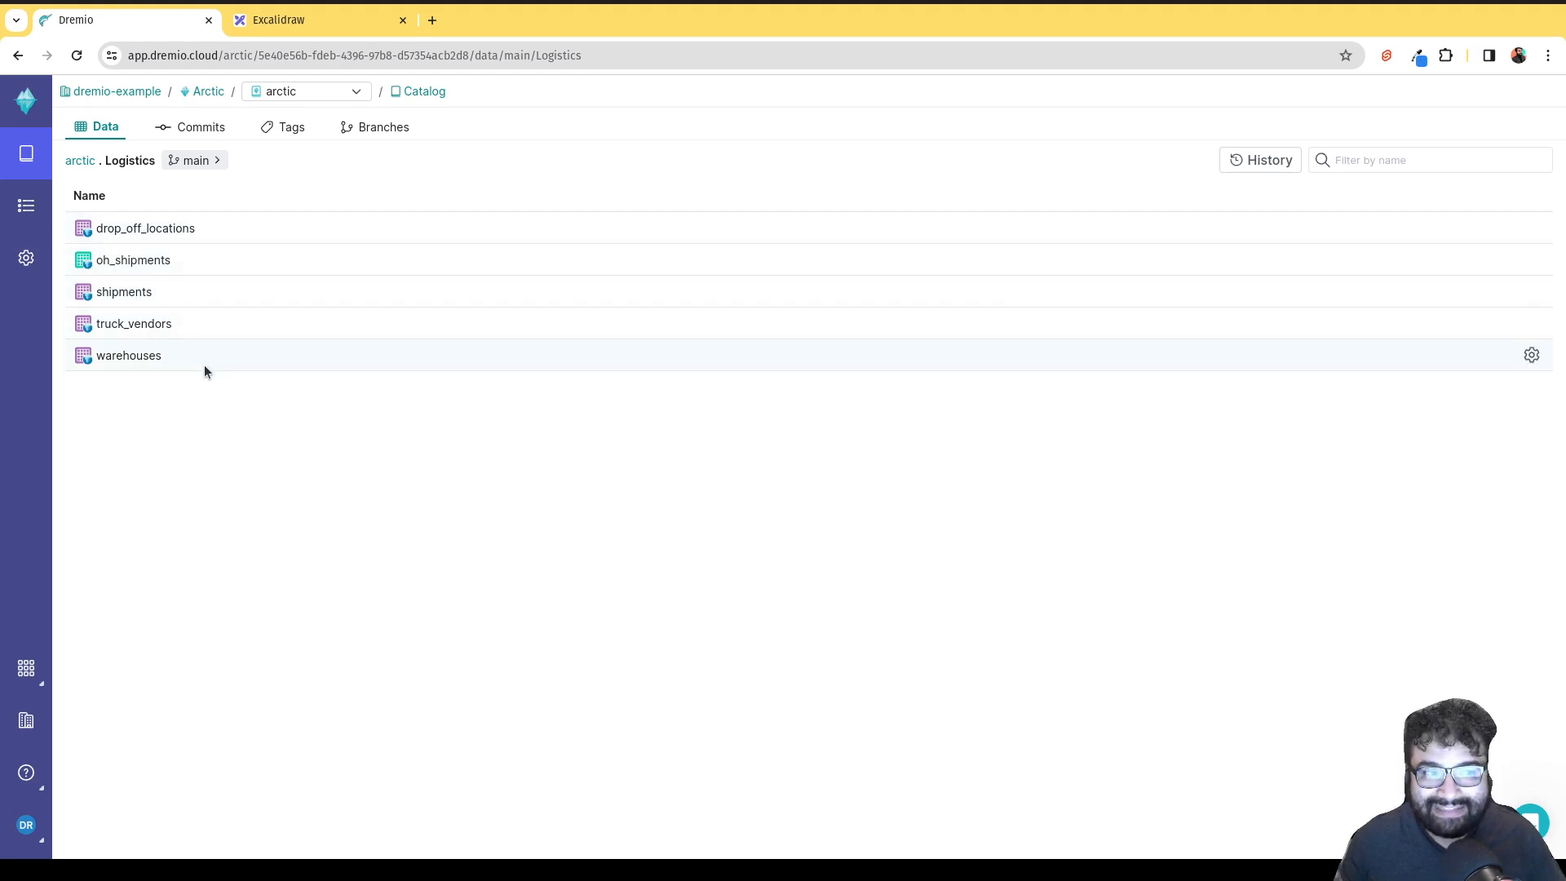
{"action": "left_click", "coordinate": [192, 130]}
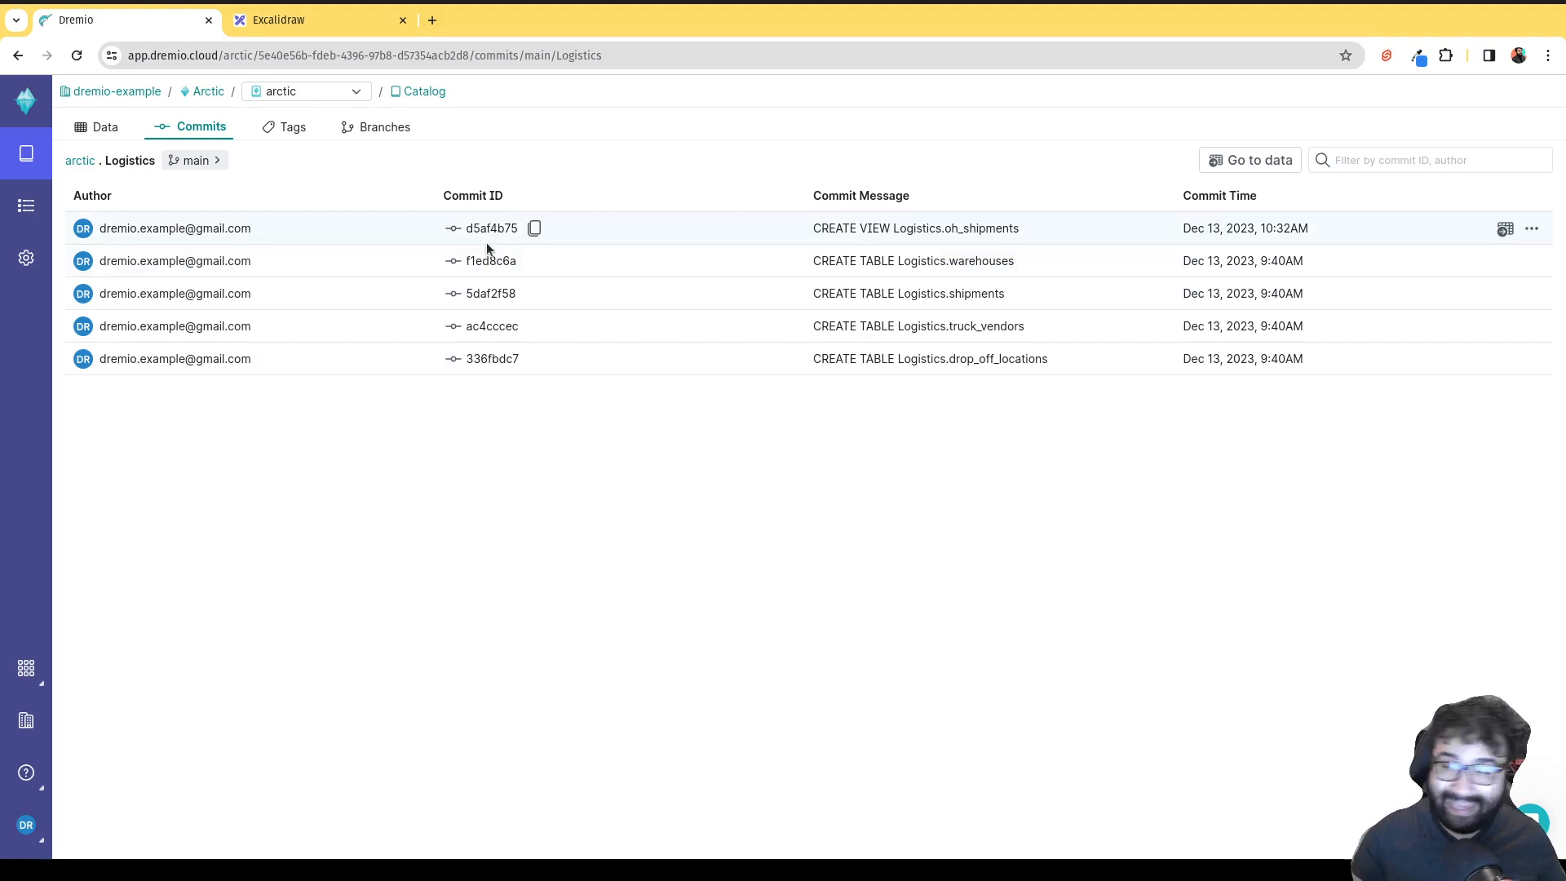
{"action": "left_click", "coordinate": [287, 126]}
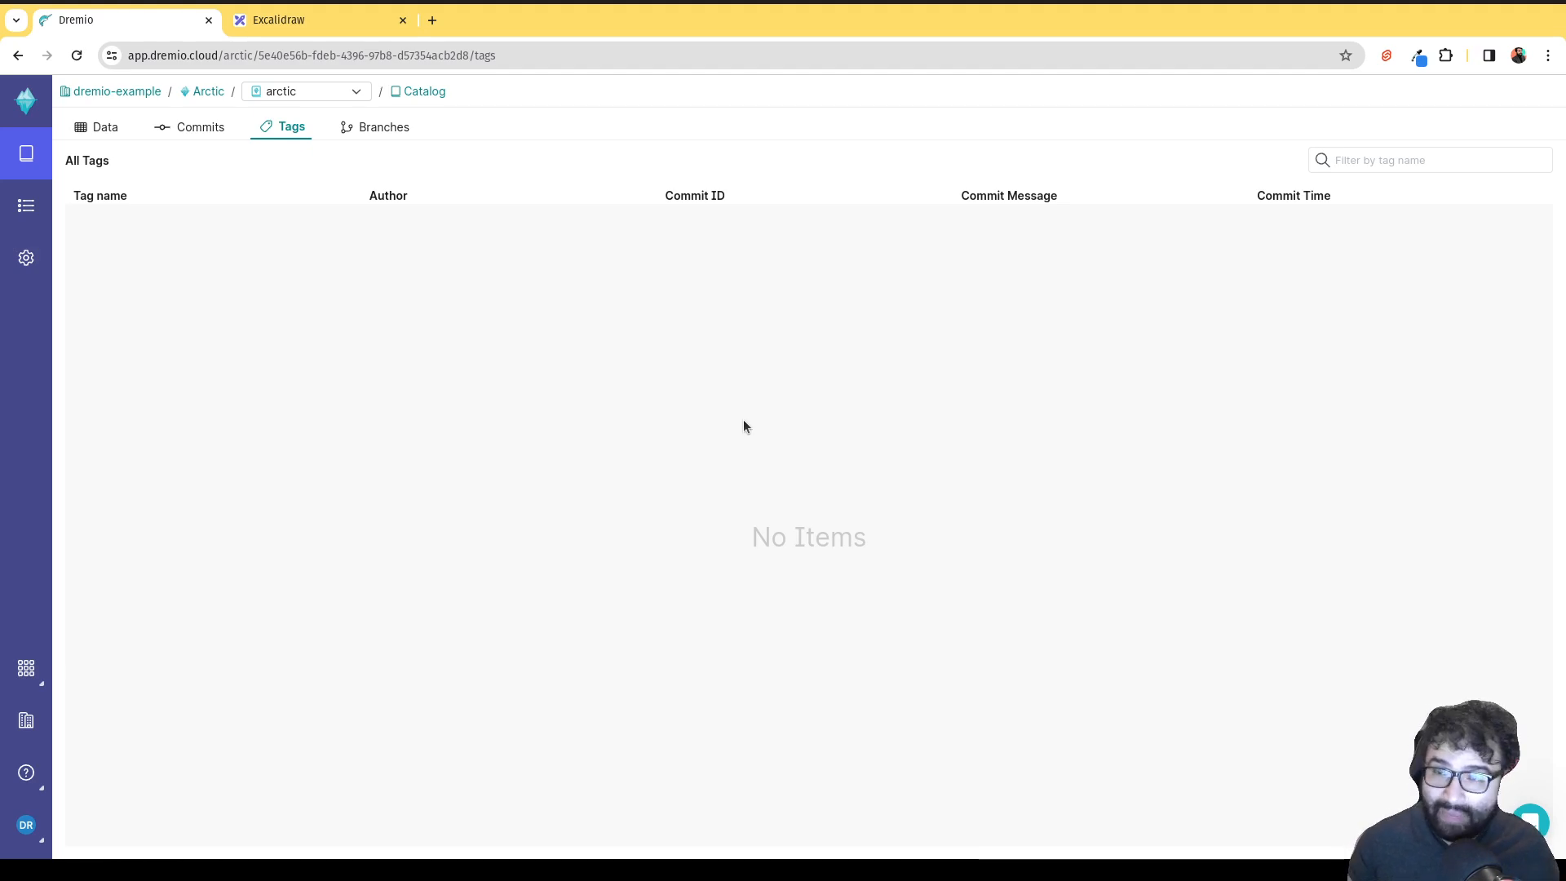
{"action": "left_click", "coordinate": [383, 131]}
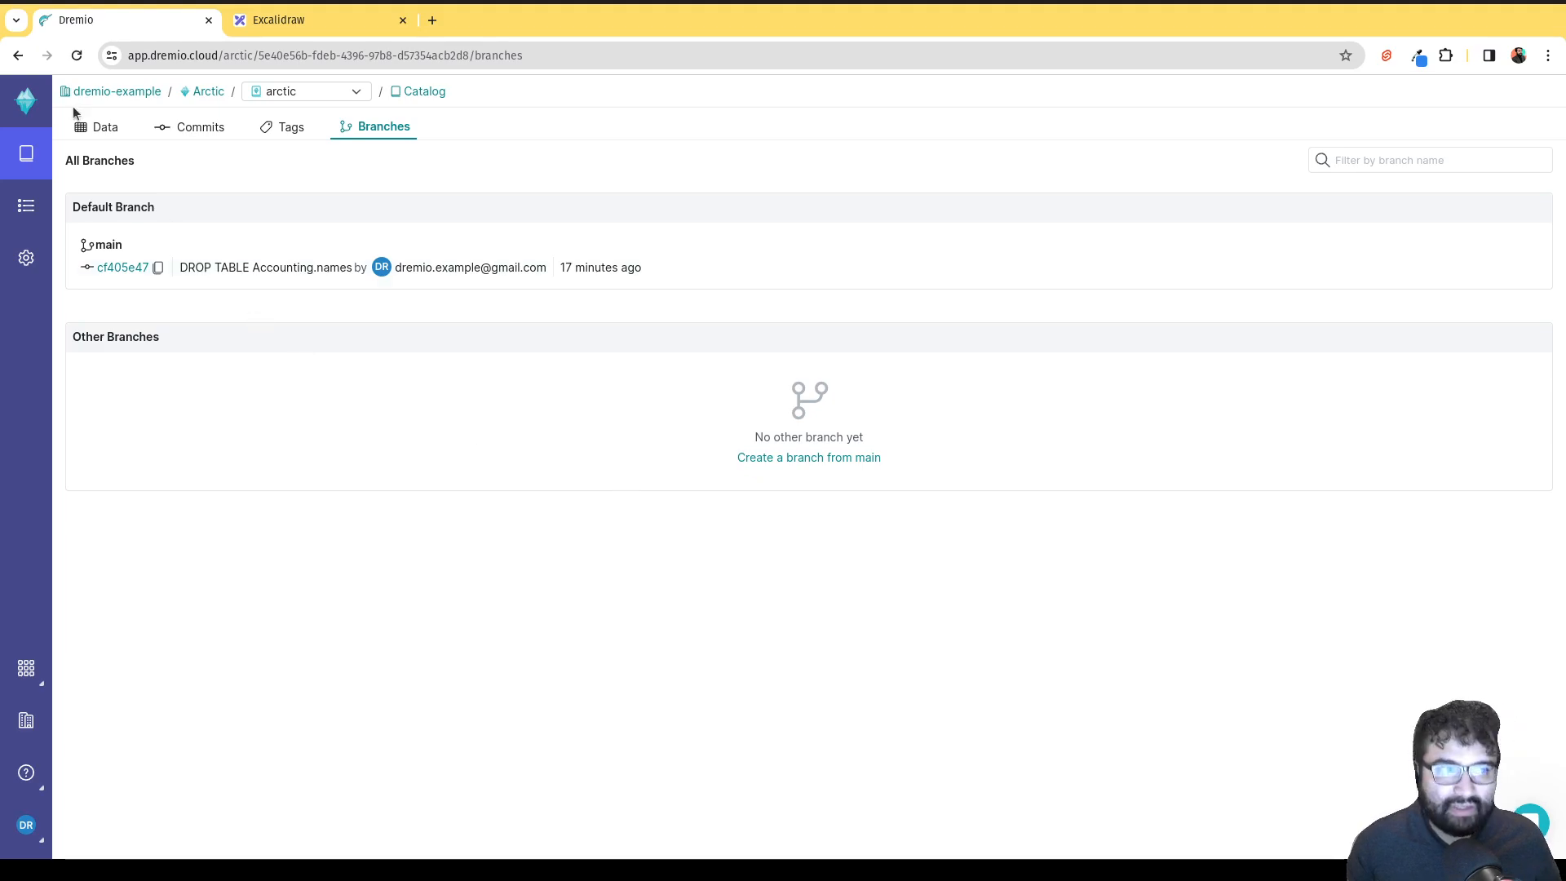
{"action": "left_click", "coordinate": [80, 128]}
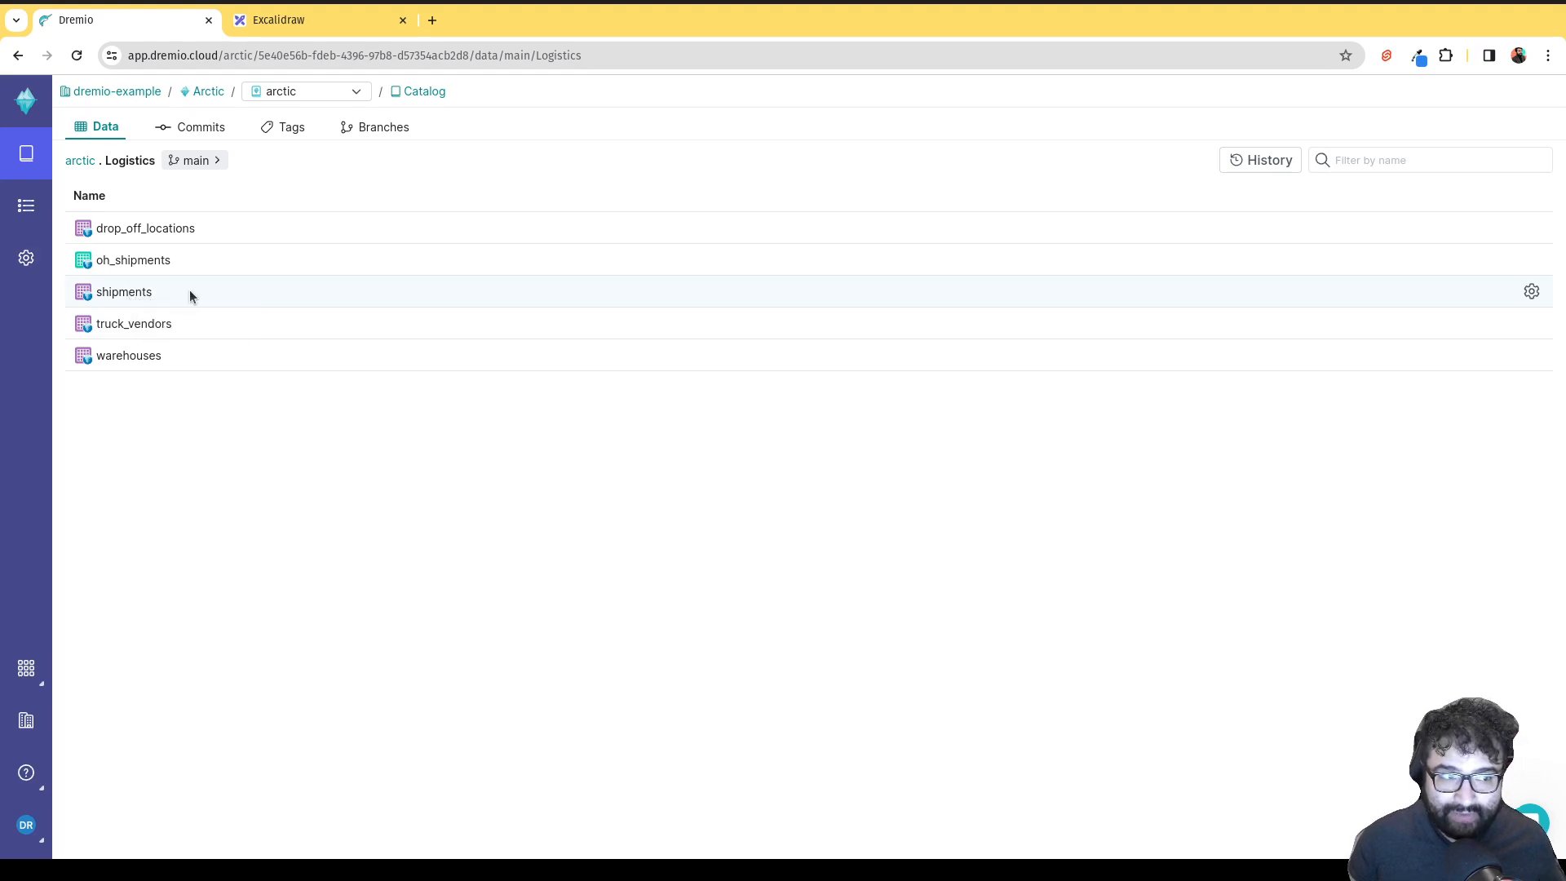
{"action": "left_click", "coordinate": [1532, 291]}
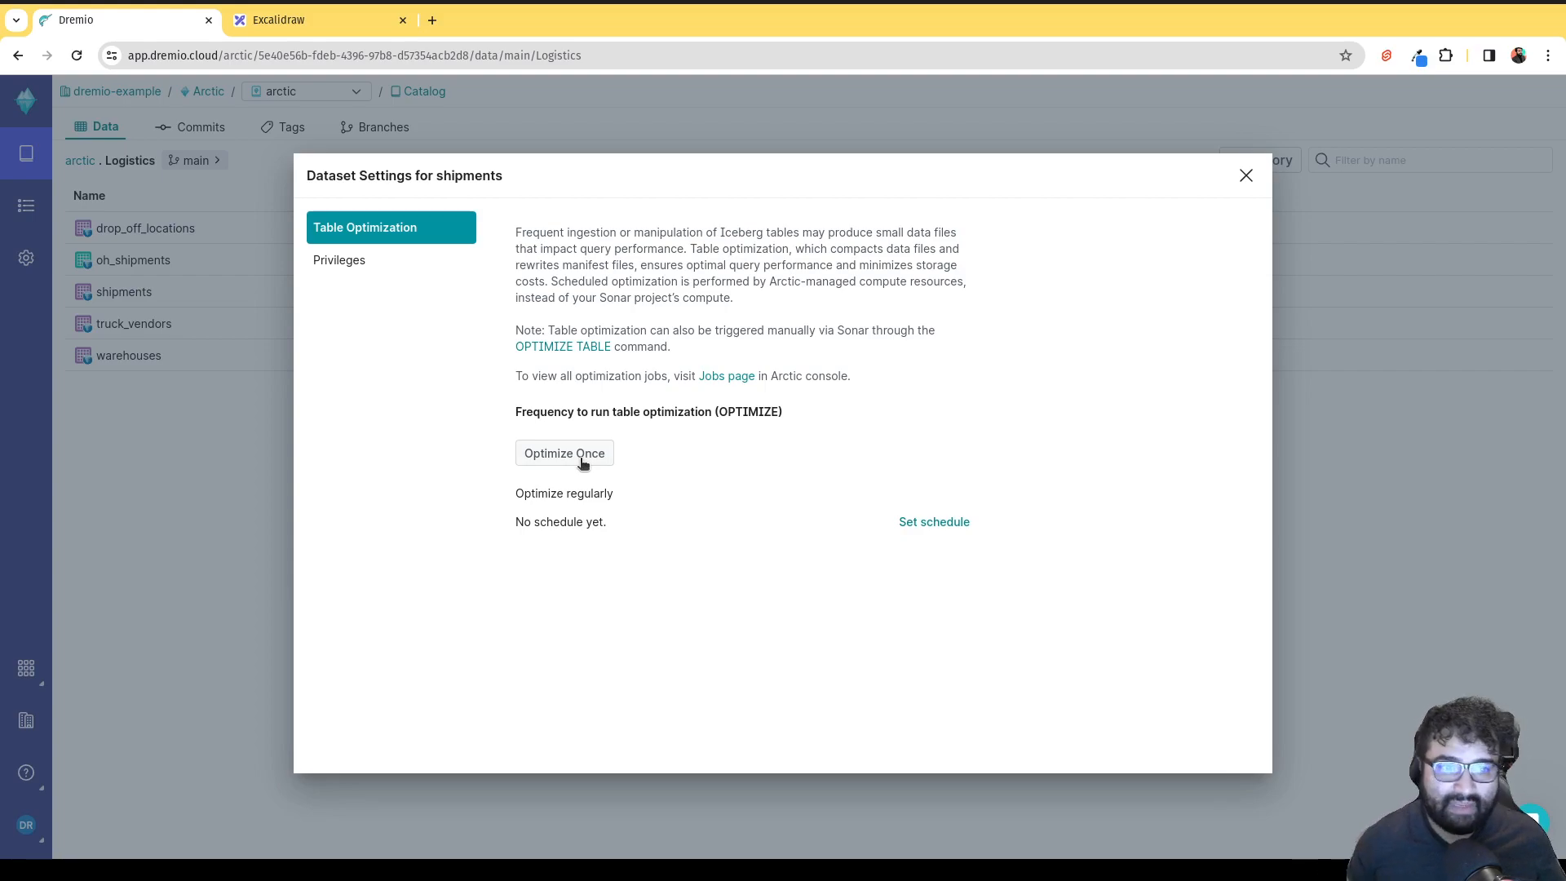
{"action": "left_click", "coordinate": [1245, 175]}
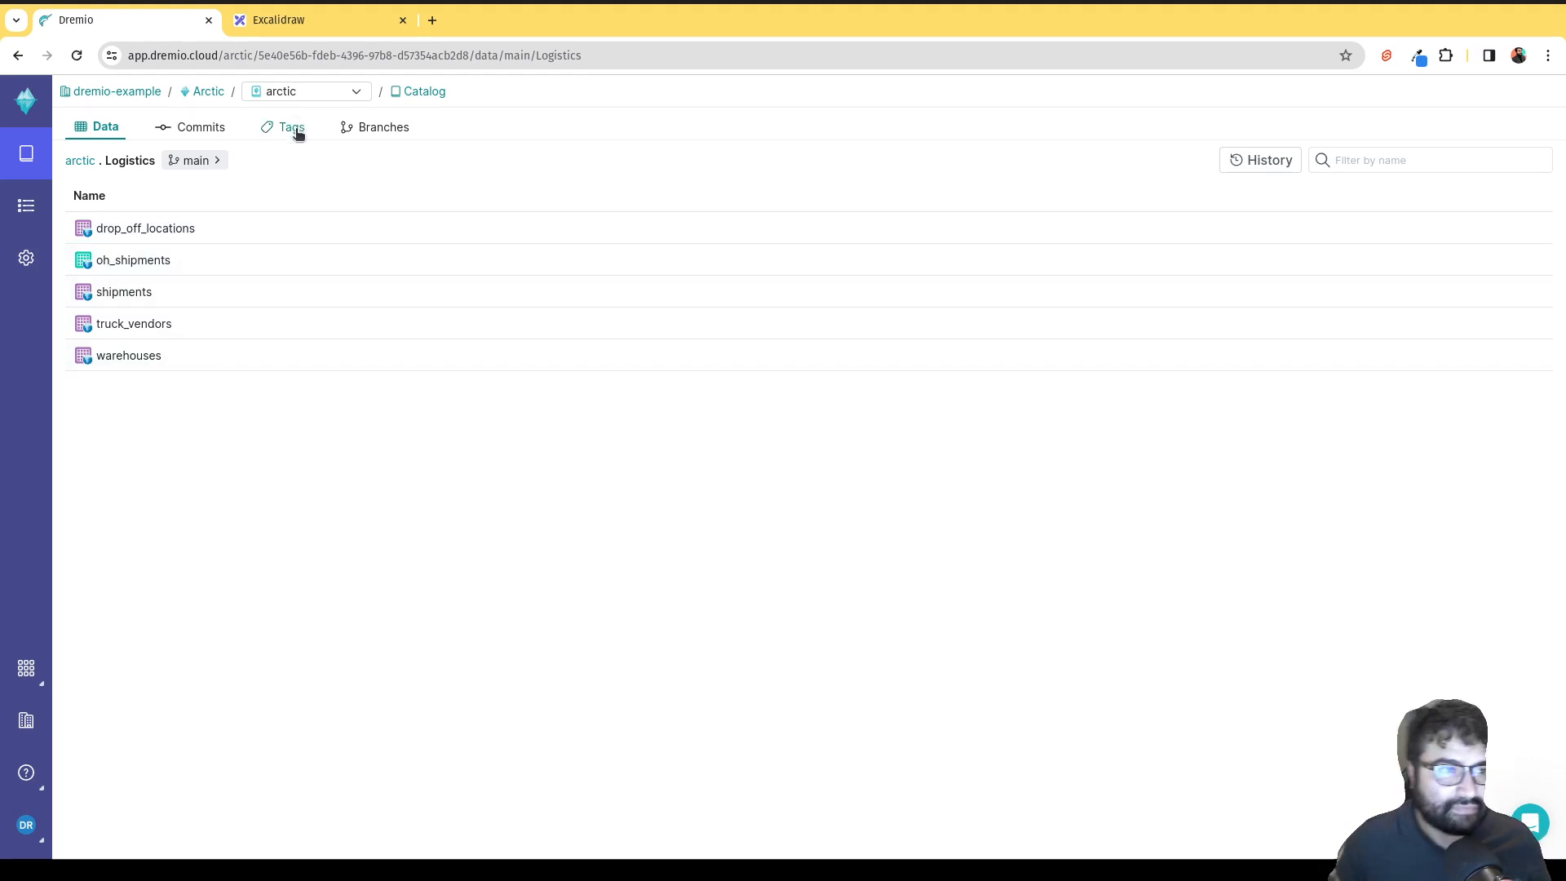
{"action": "left_click", "coordinate": [200, 162]}
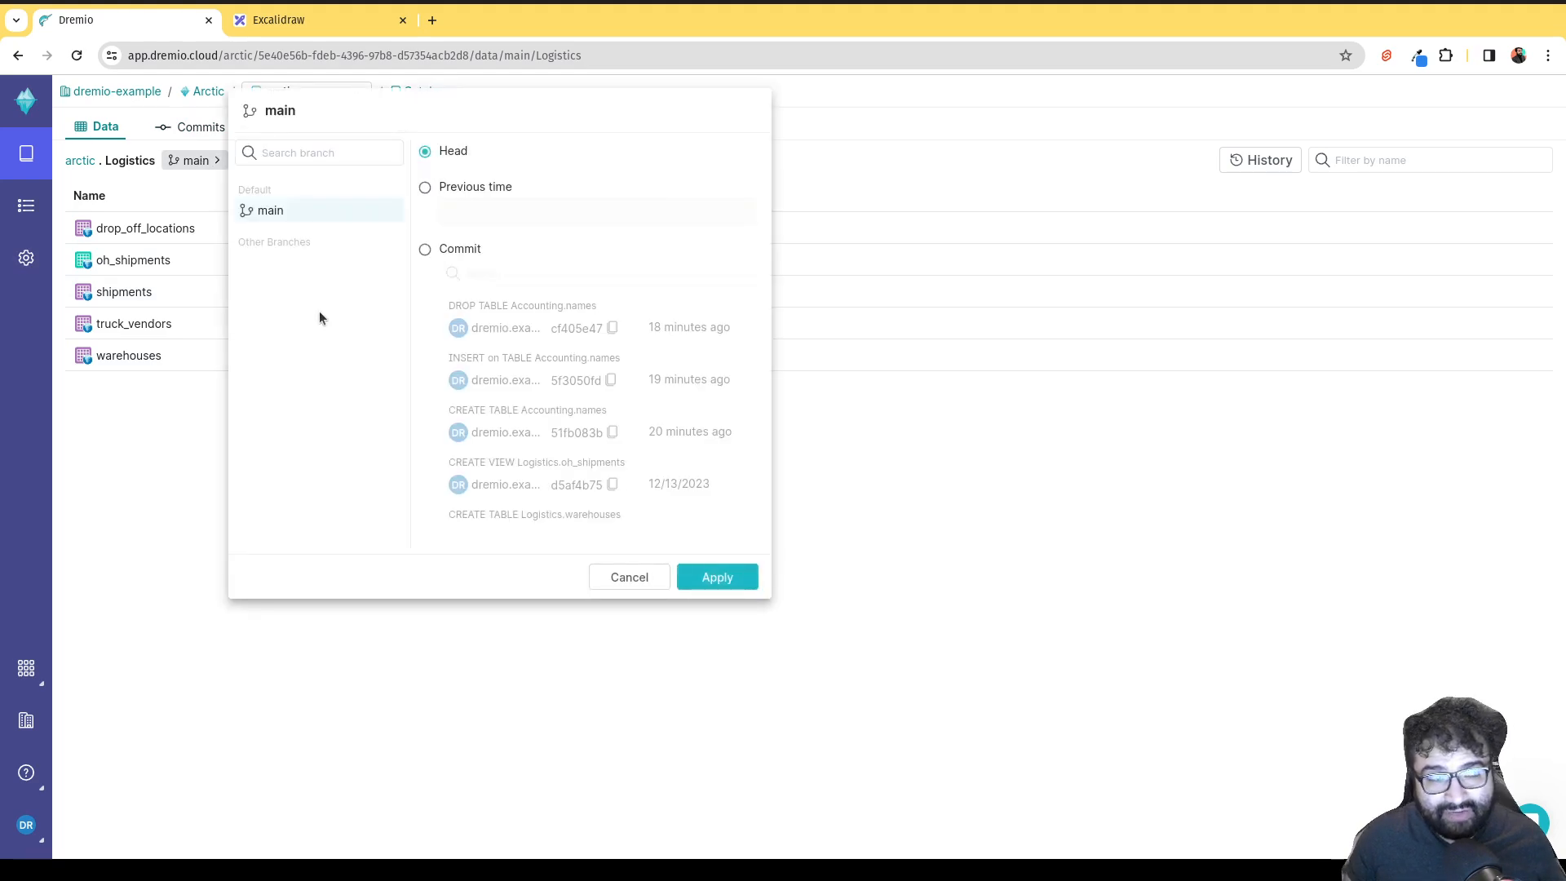
{"action": "left_click", "coordinate": [425, 251]}
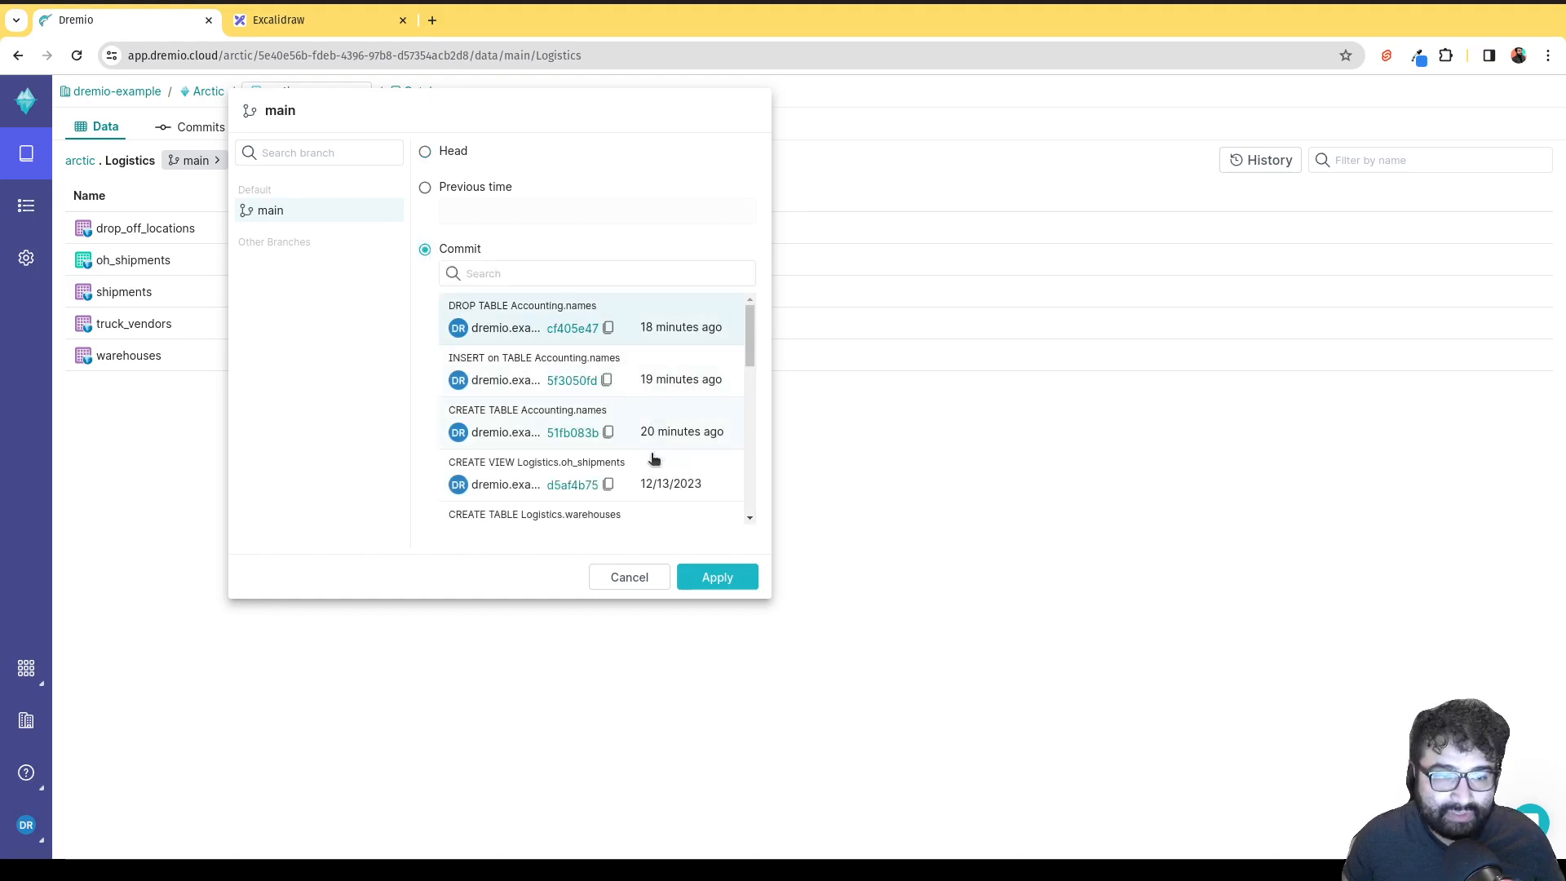
{"action": "left_click", "coordinate": [220, 561]}
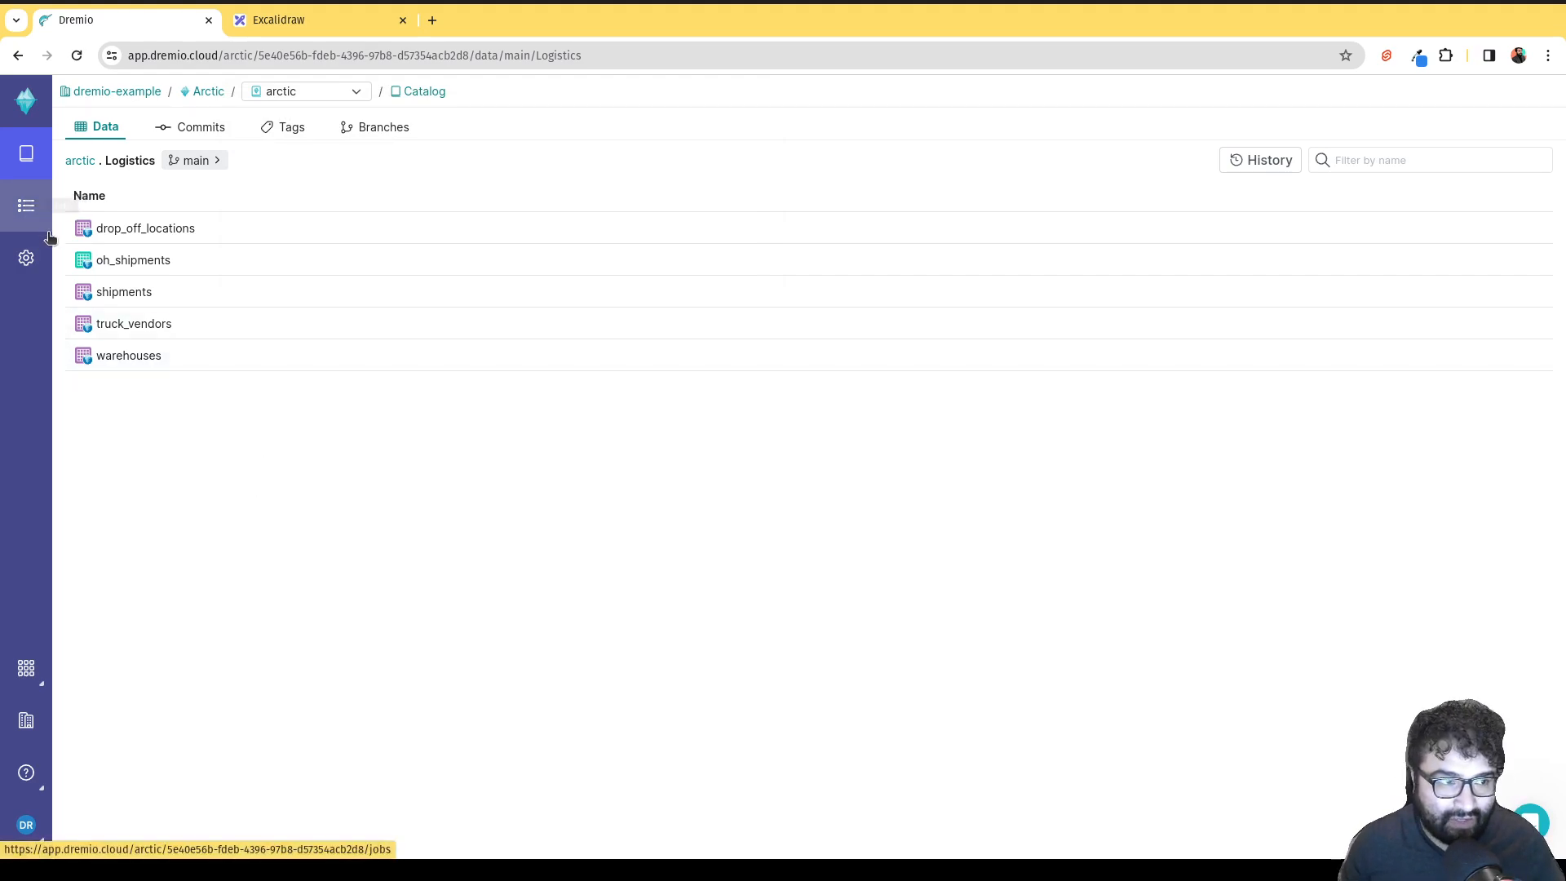
Go to the Main Project's datasets through the Sonar Projects overview.
{"action": "left_click", "coordinate": [29, 675]}
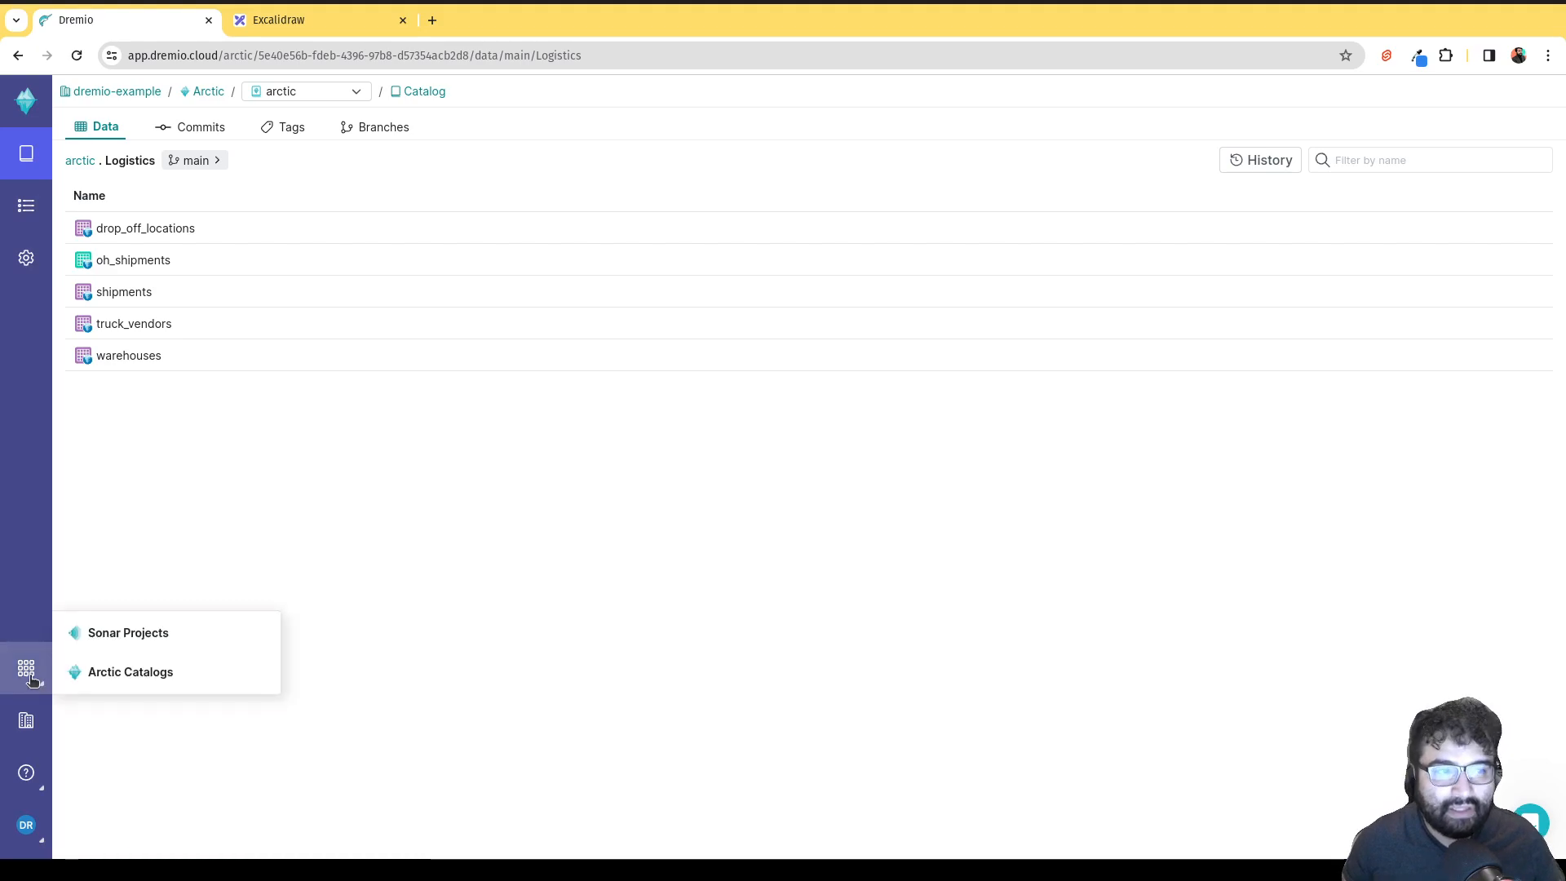
{"action": "left_click", "coordinate": [122, 638]}
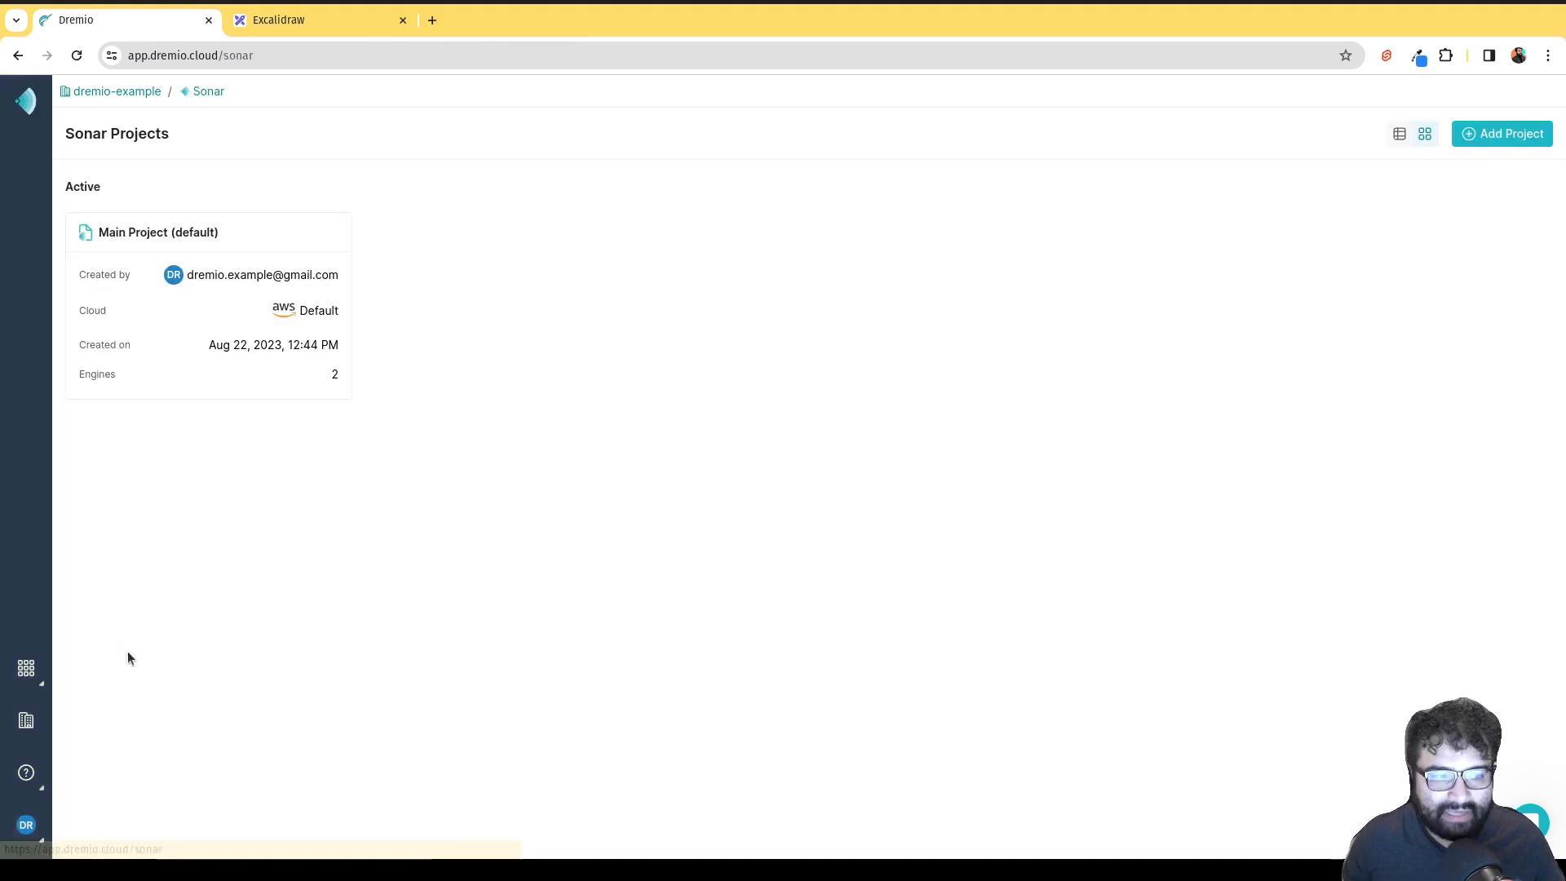
{"action": "left_click", "coordinate": [300, 353]}
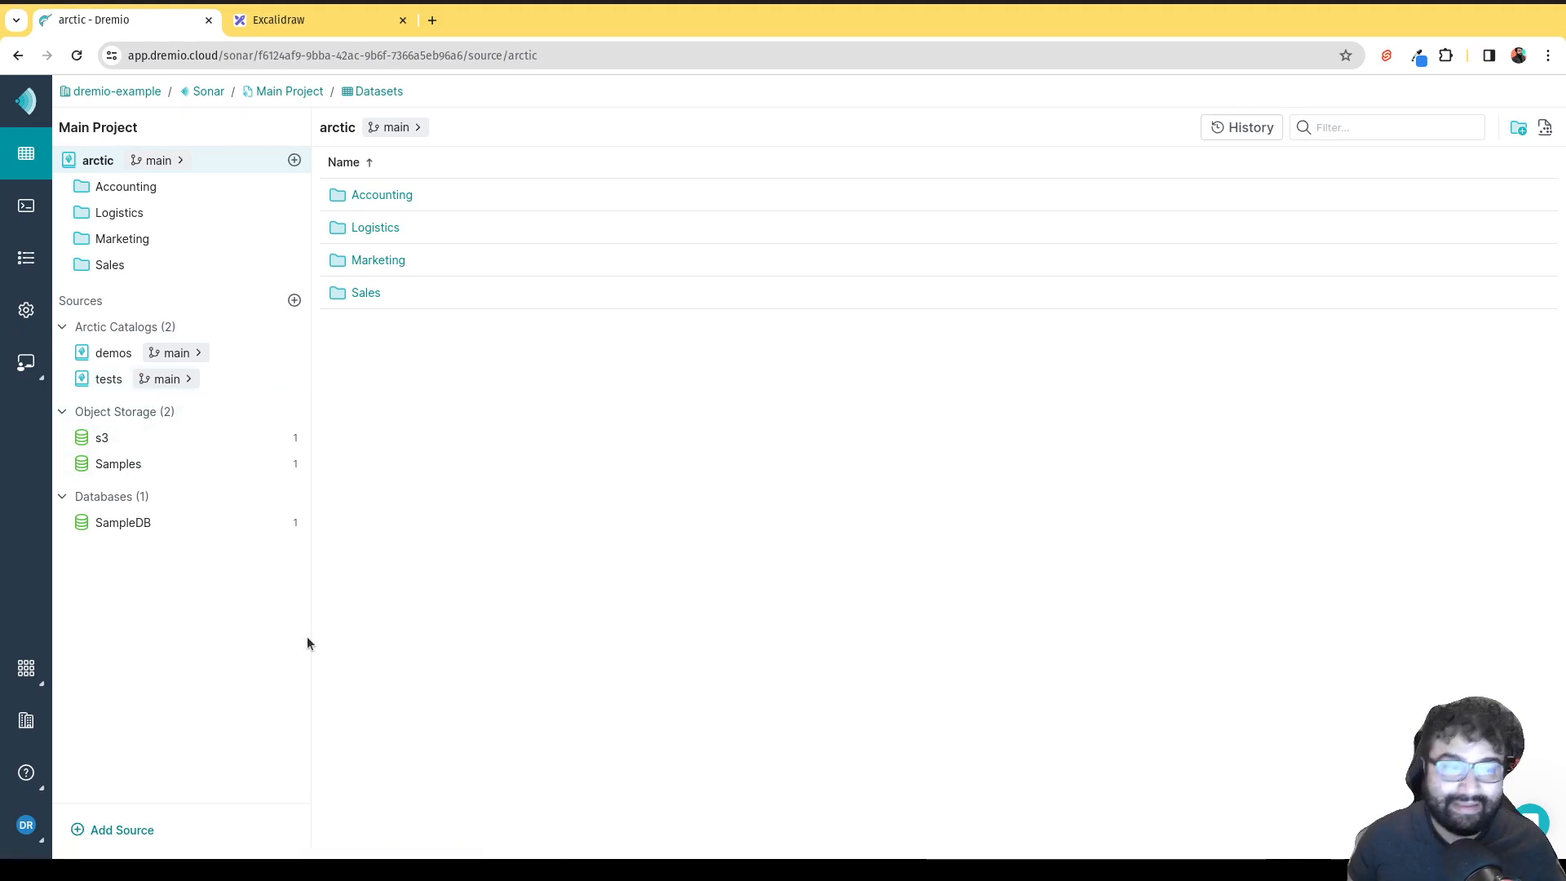
Browse the Add Source list of data source types, then close it.
{"action": "left_click", "coordinate": [294, 300]}
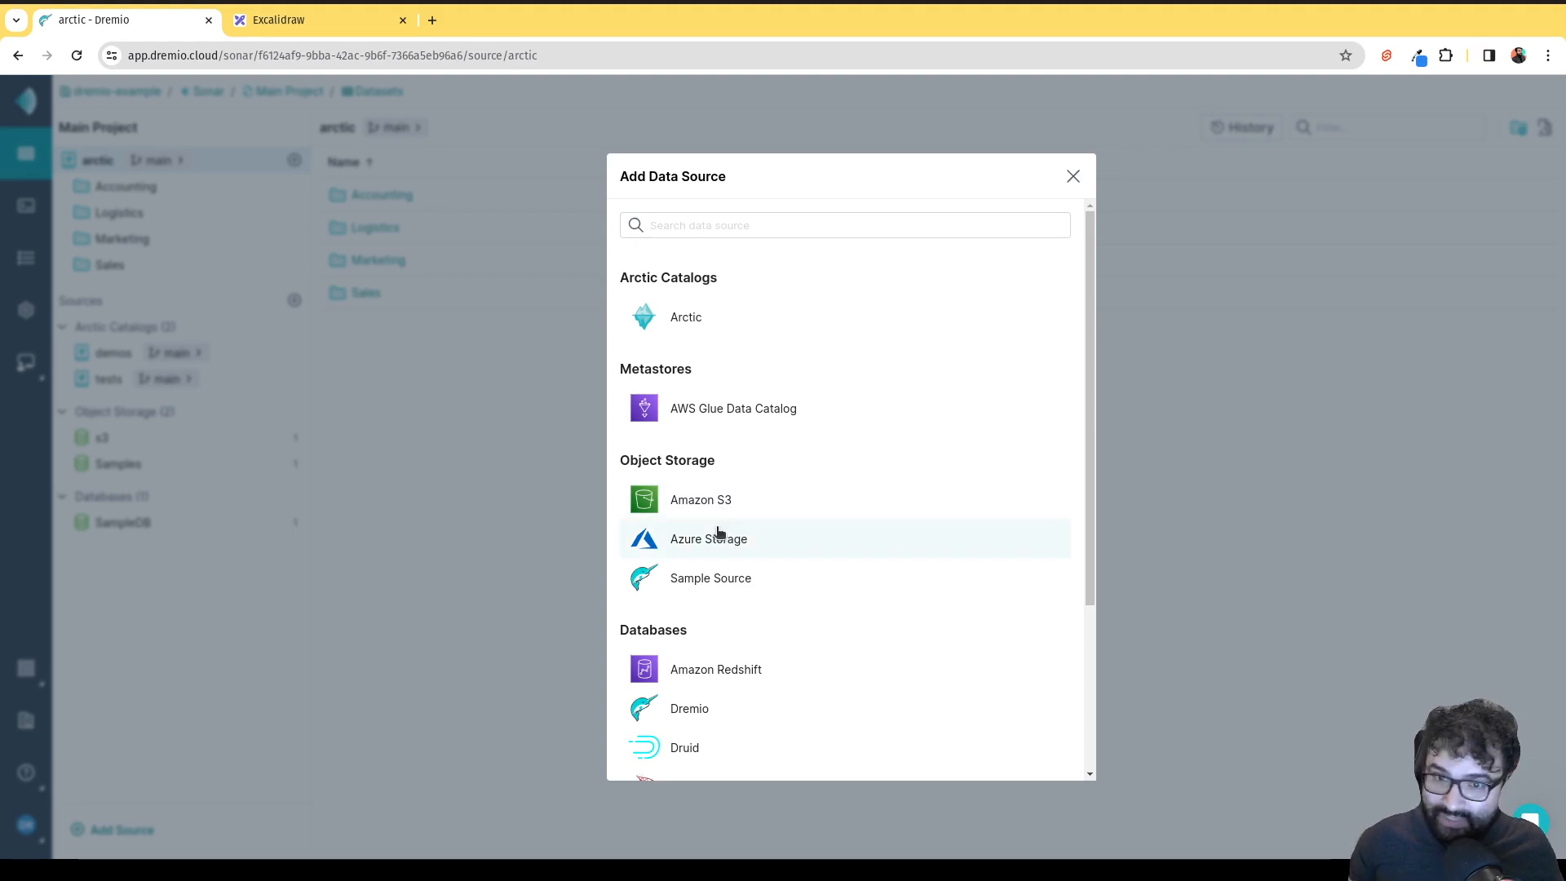
{"action": "scroll", "coordinate": [720, 522], "scroll_direction": "down", "scroll_amount": 1}
{"action": "scroll", "coordinate": [731, 426], "scroll_direction": "down", "scroll_amount": 1}
{"action": "scroll", "coordinate": [733, 392], "scroll_direction": "down", "scroll_amount": 1}
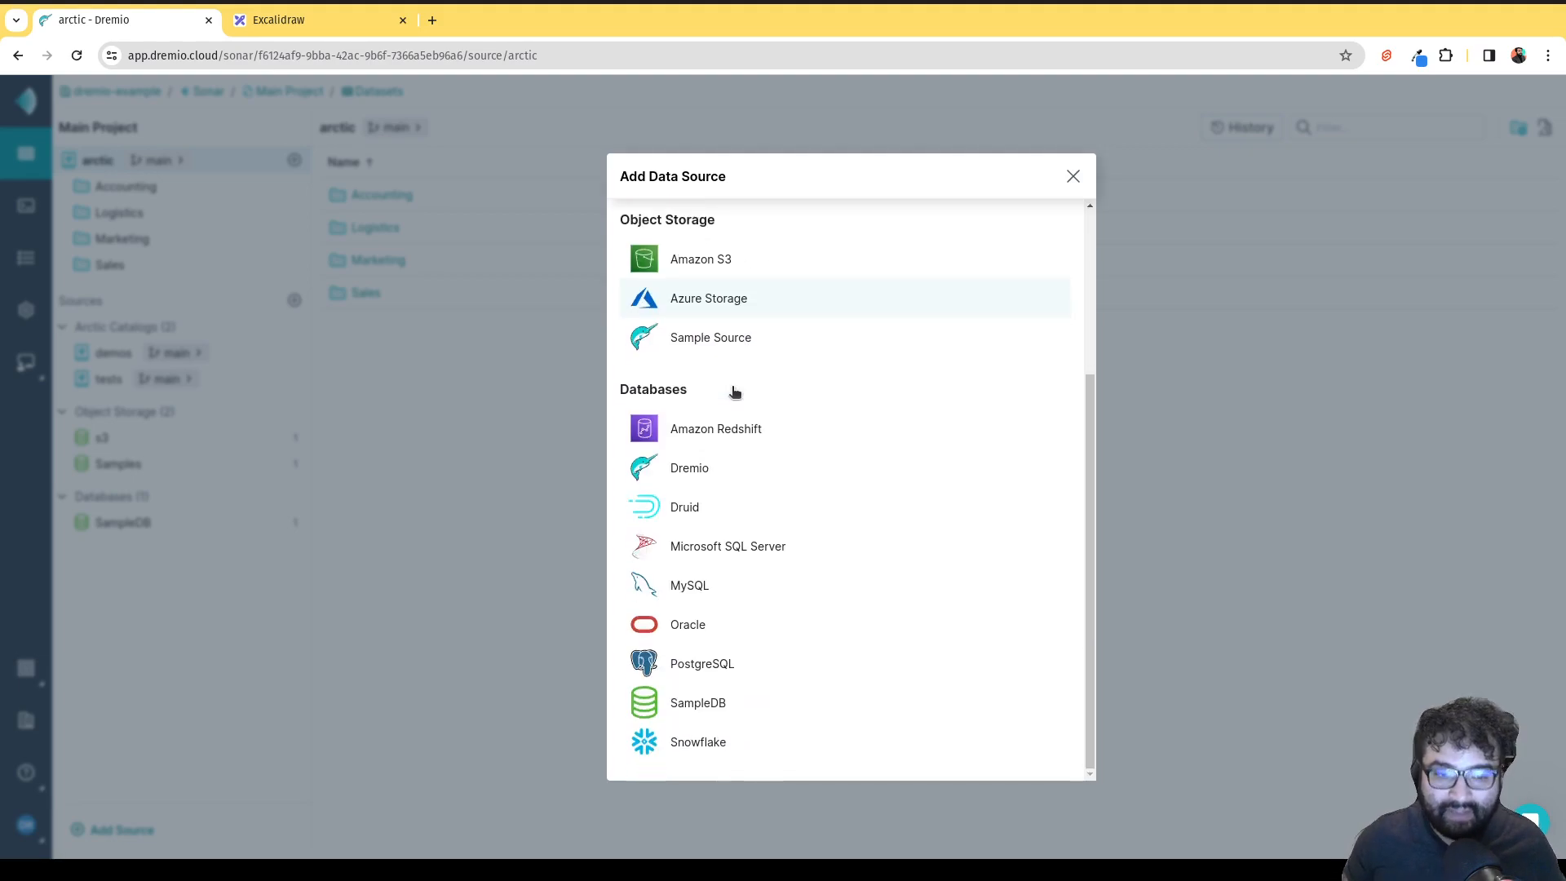
{"action": "left_click", "coordinate": [482, 595]}
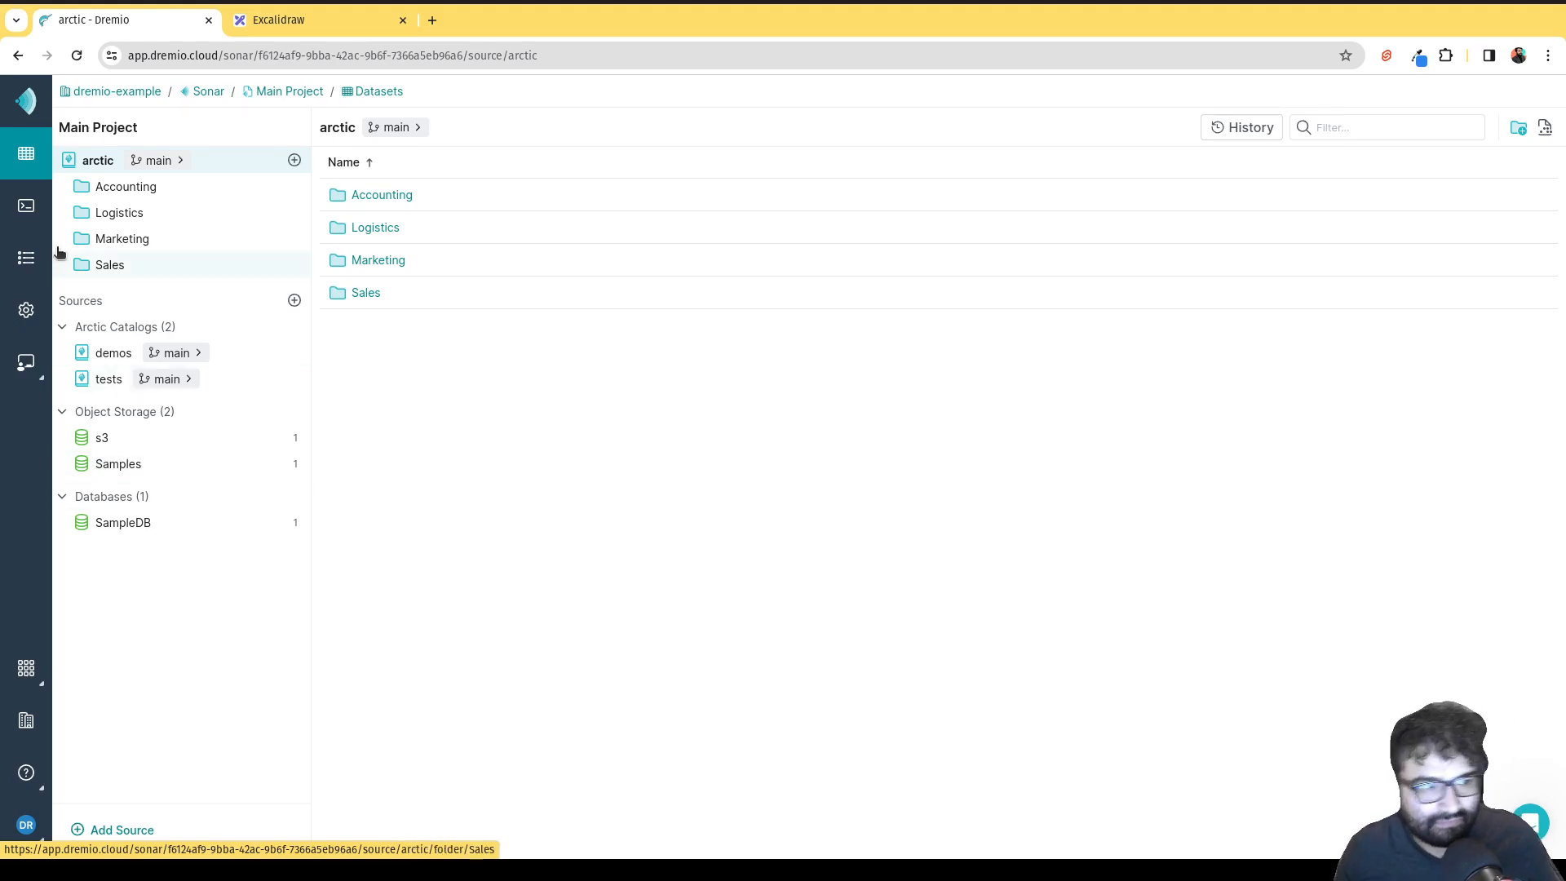
Delete the DROP TABLE statement from a new SQL Runner query.
{"action": "left_click", "coordinate": [20, 213]}
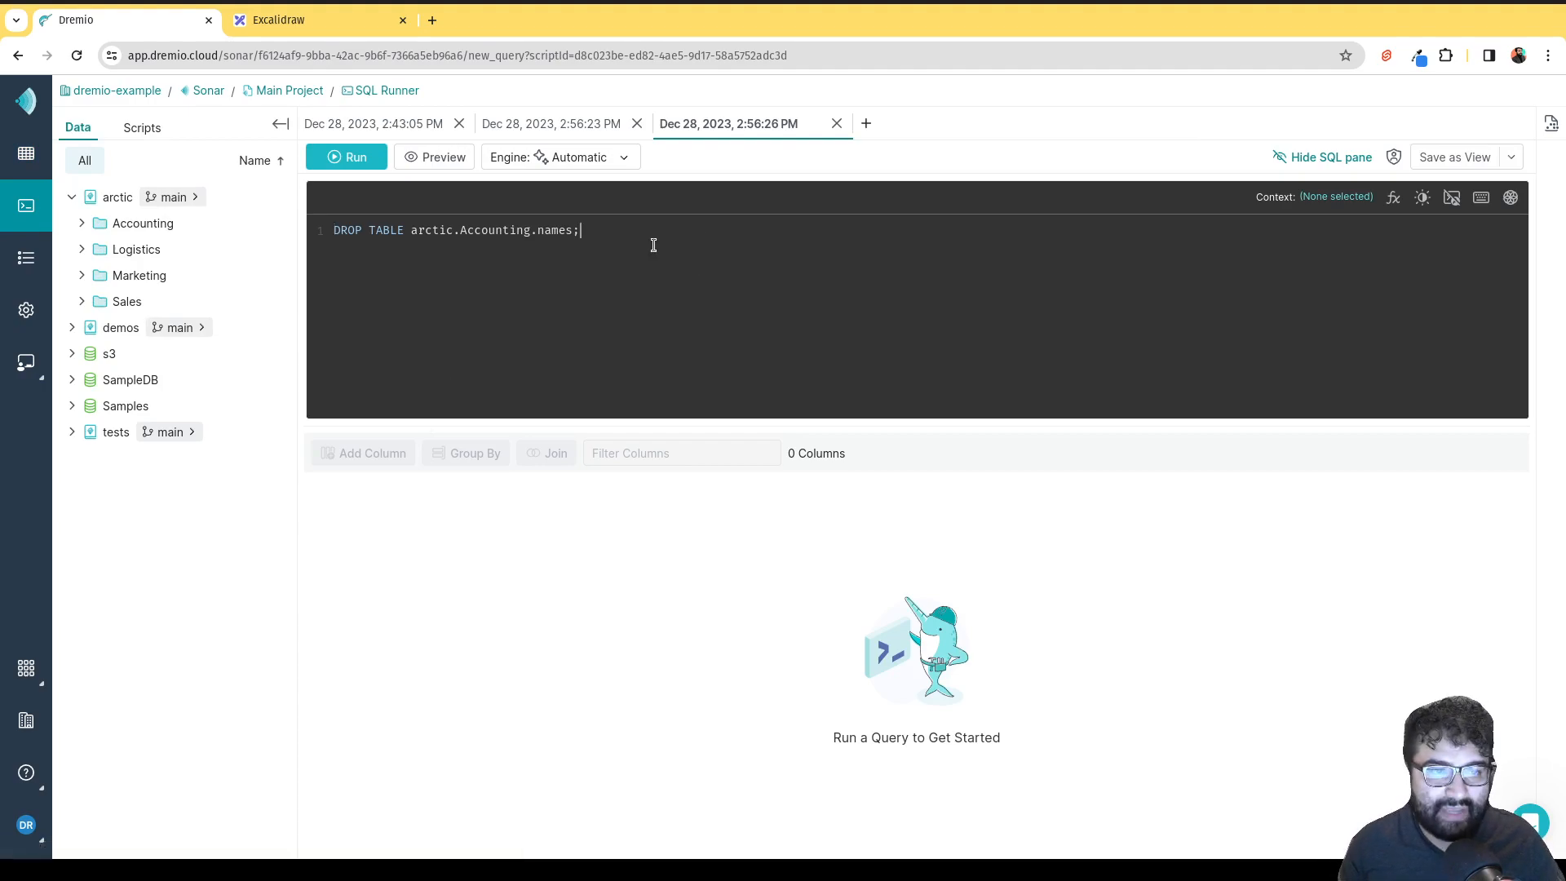
{"action": "left_click_drag", "start_coordinate": [651, 244], "coordinate": [309, 227]}
{"action": "key", "text": "BackSpace"}
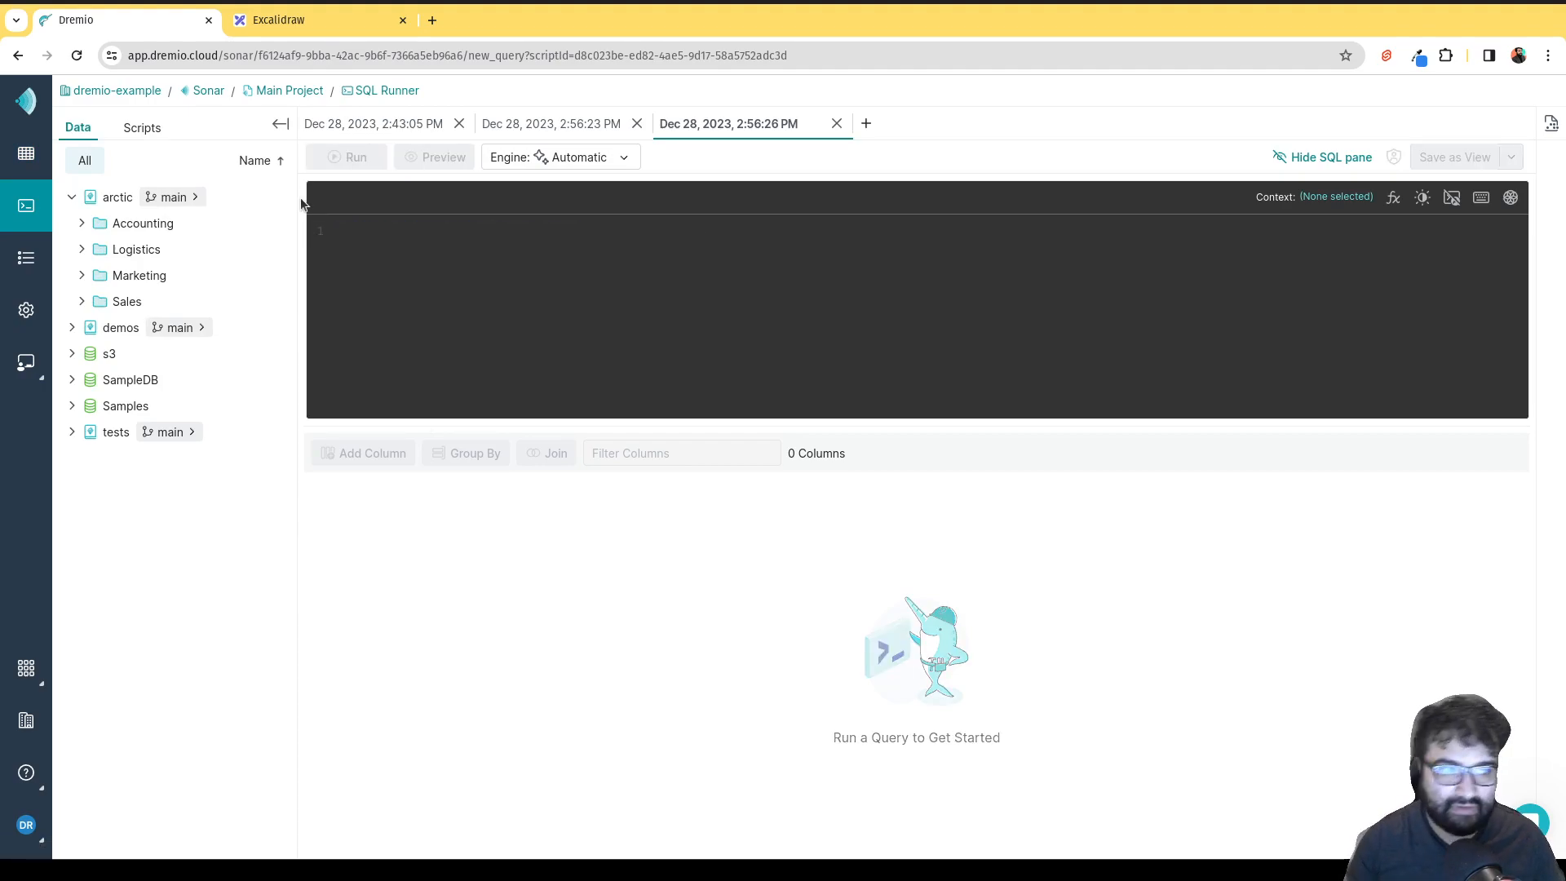
Return to Datasets and bring up the Add Data Source list.
{"action": "left_click", "coordinate": [28, 156]}
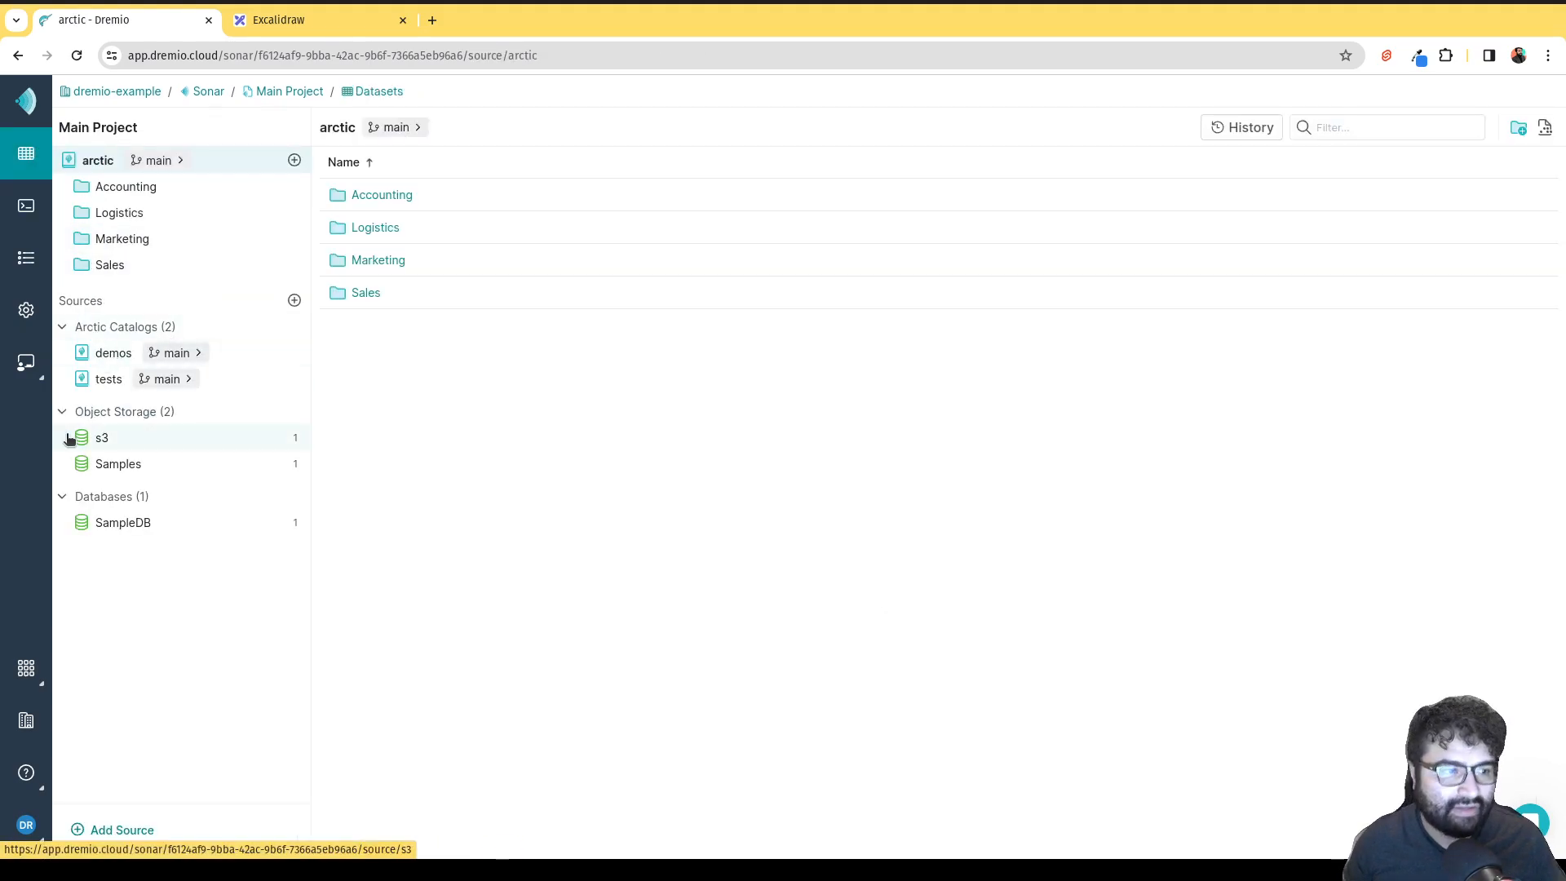
{"action": "left_click", "coordinate": [26, 676]}
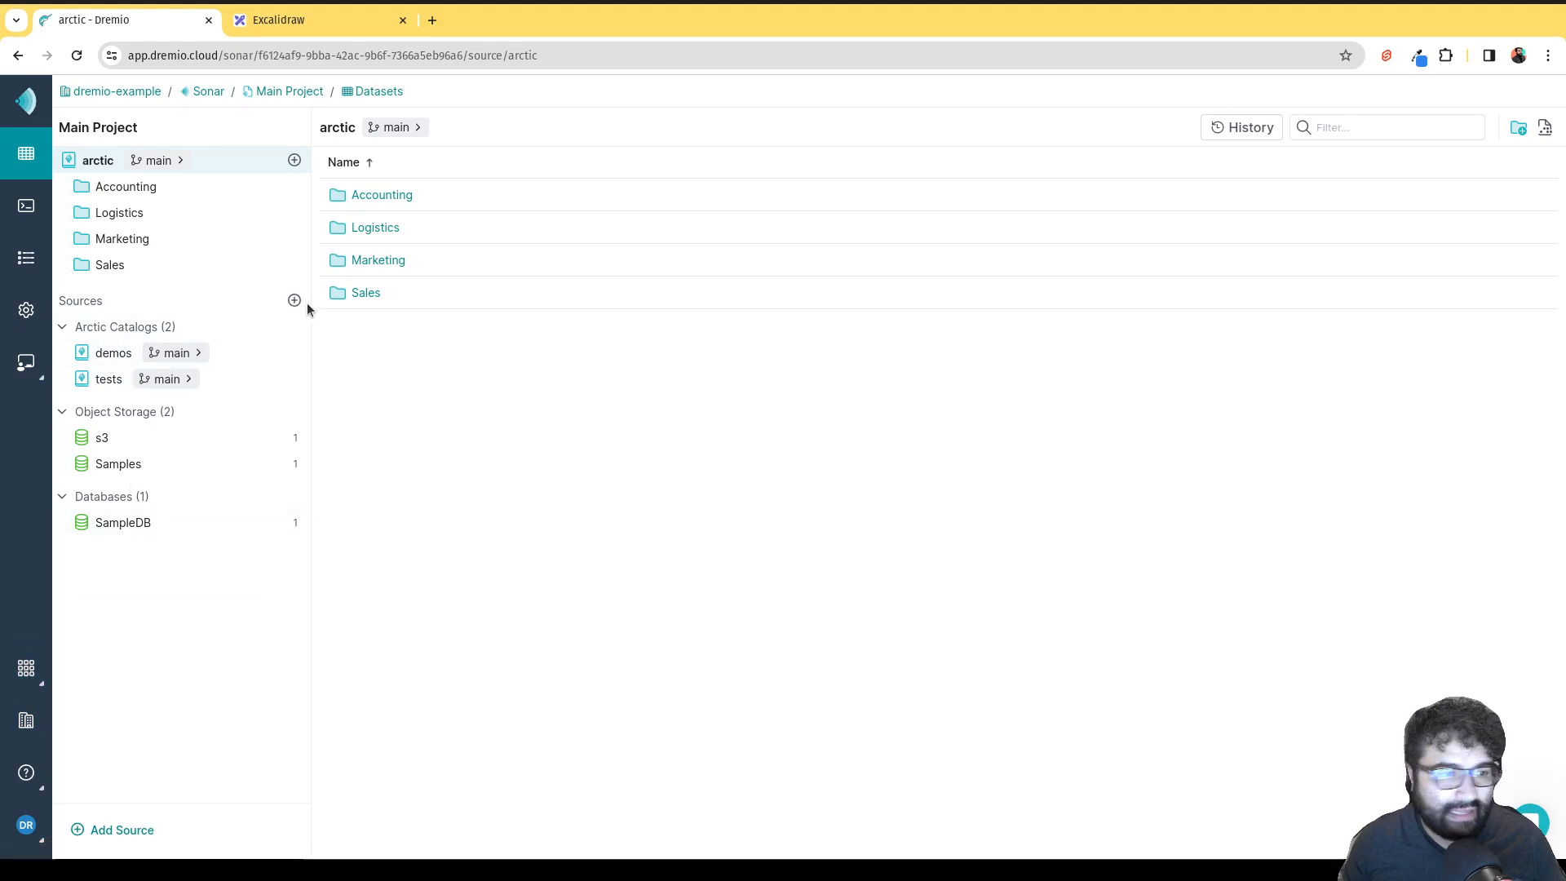
{"action": "left_click", "coordinate": [294, 300]}
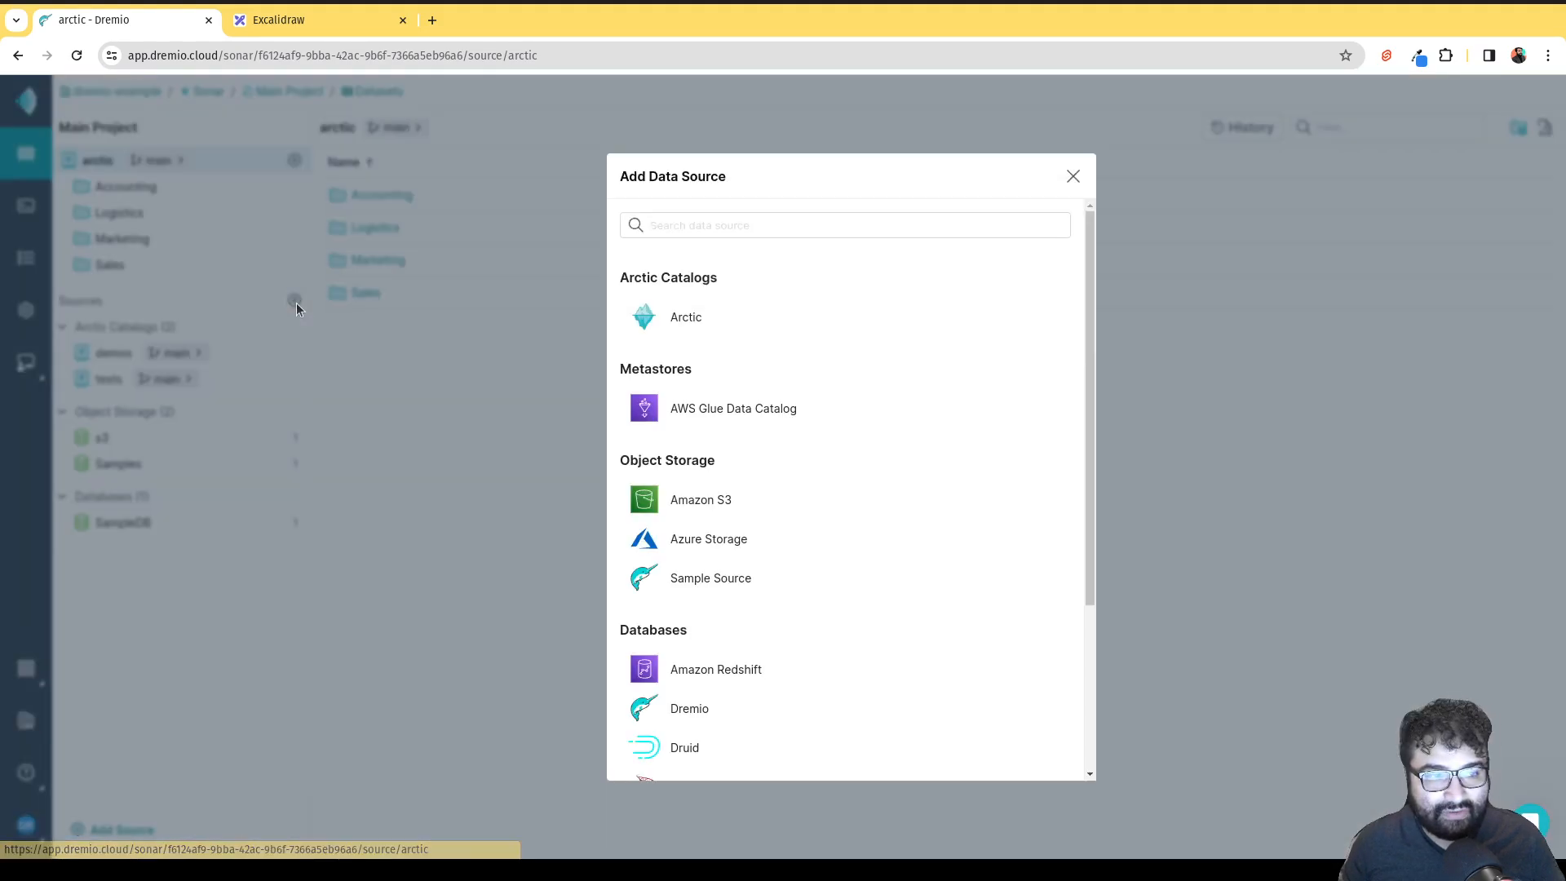
Add an Arctic source on a newly created catalog named dremiocloud101 and save it.
{"action": "left_click", "coordinate": [675, 319]}
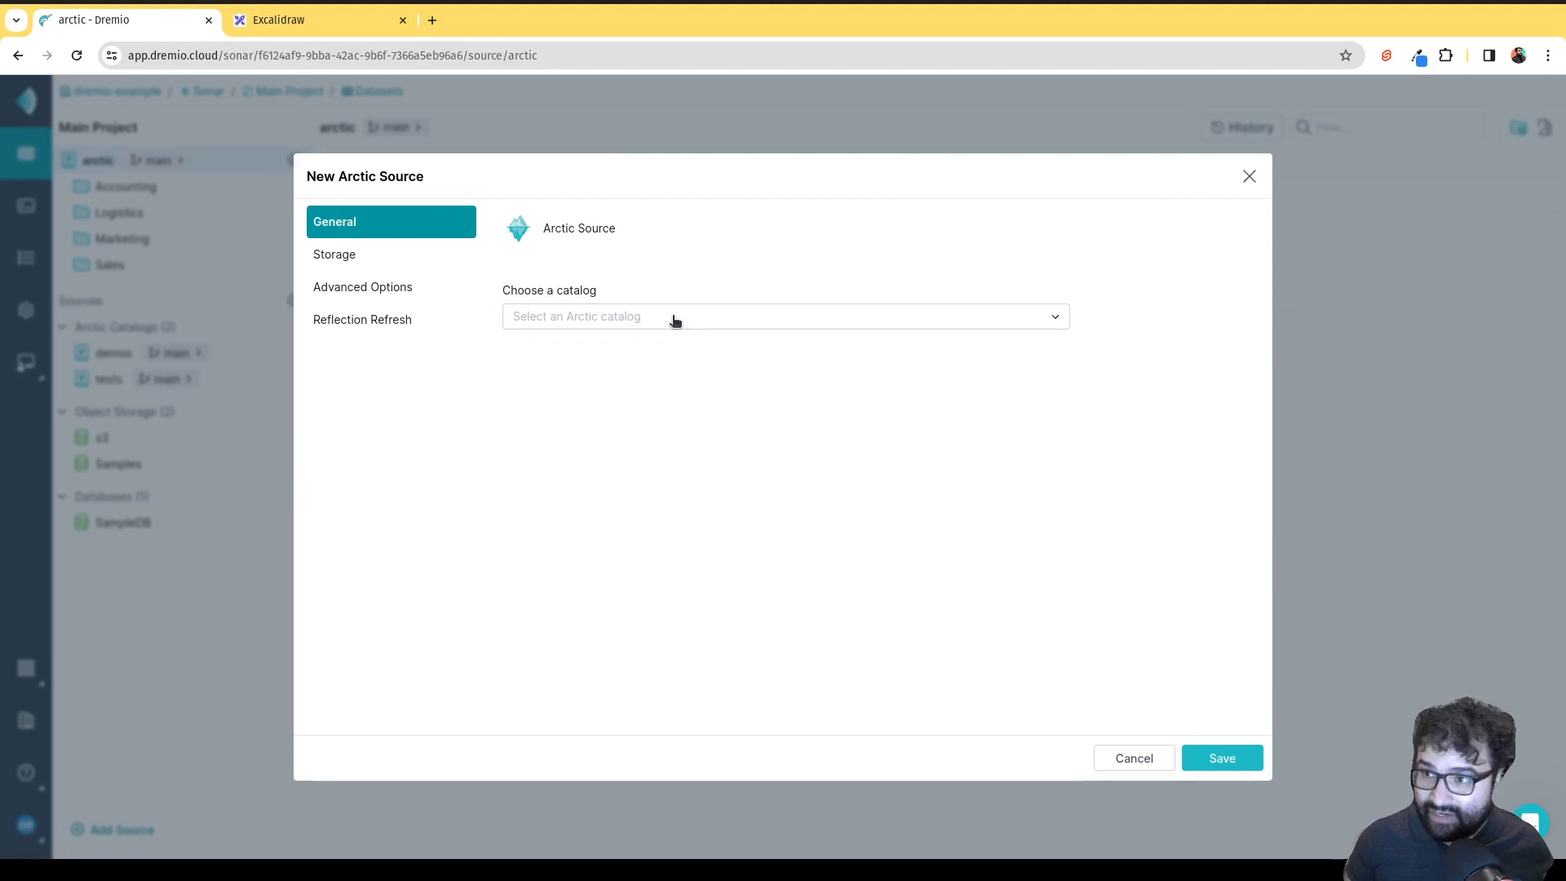
{"action": "left_click", "coordinate": [675, 319]}
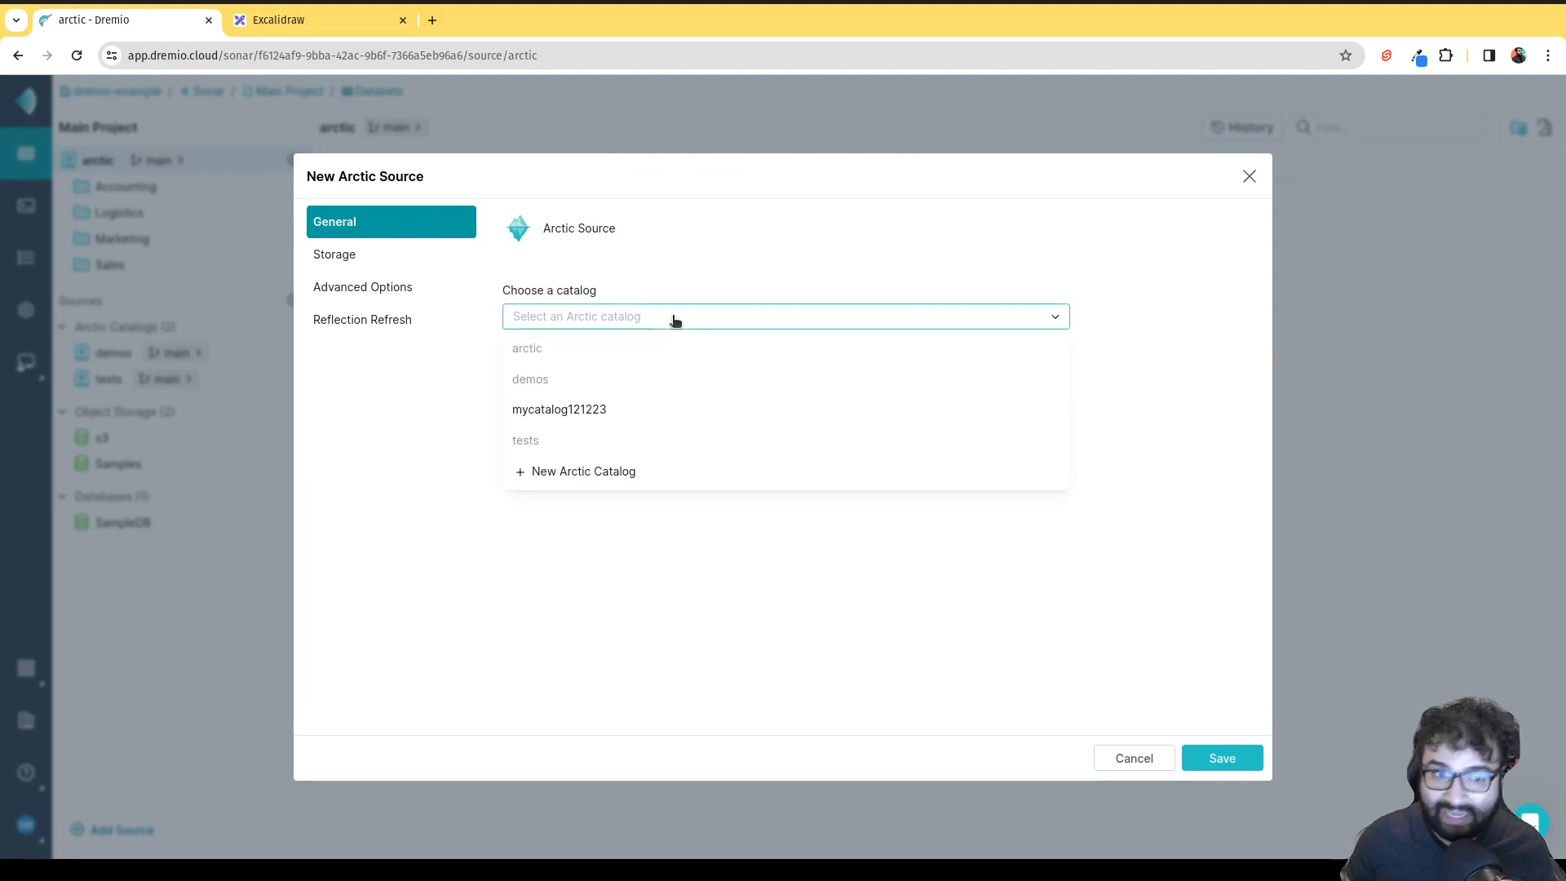
{"action": "left_click", "coordinate": [605, 481]}
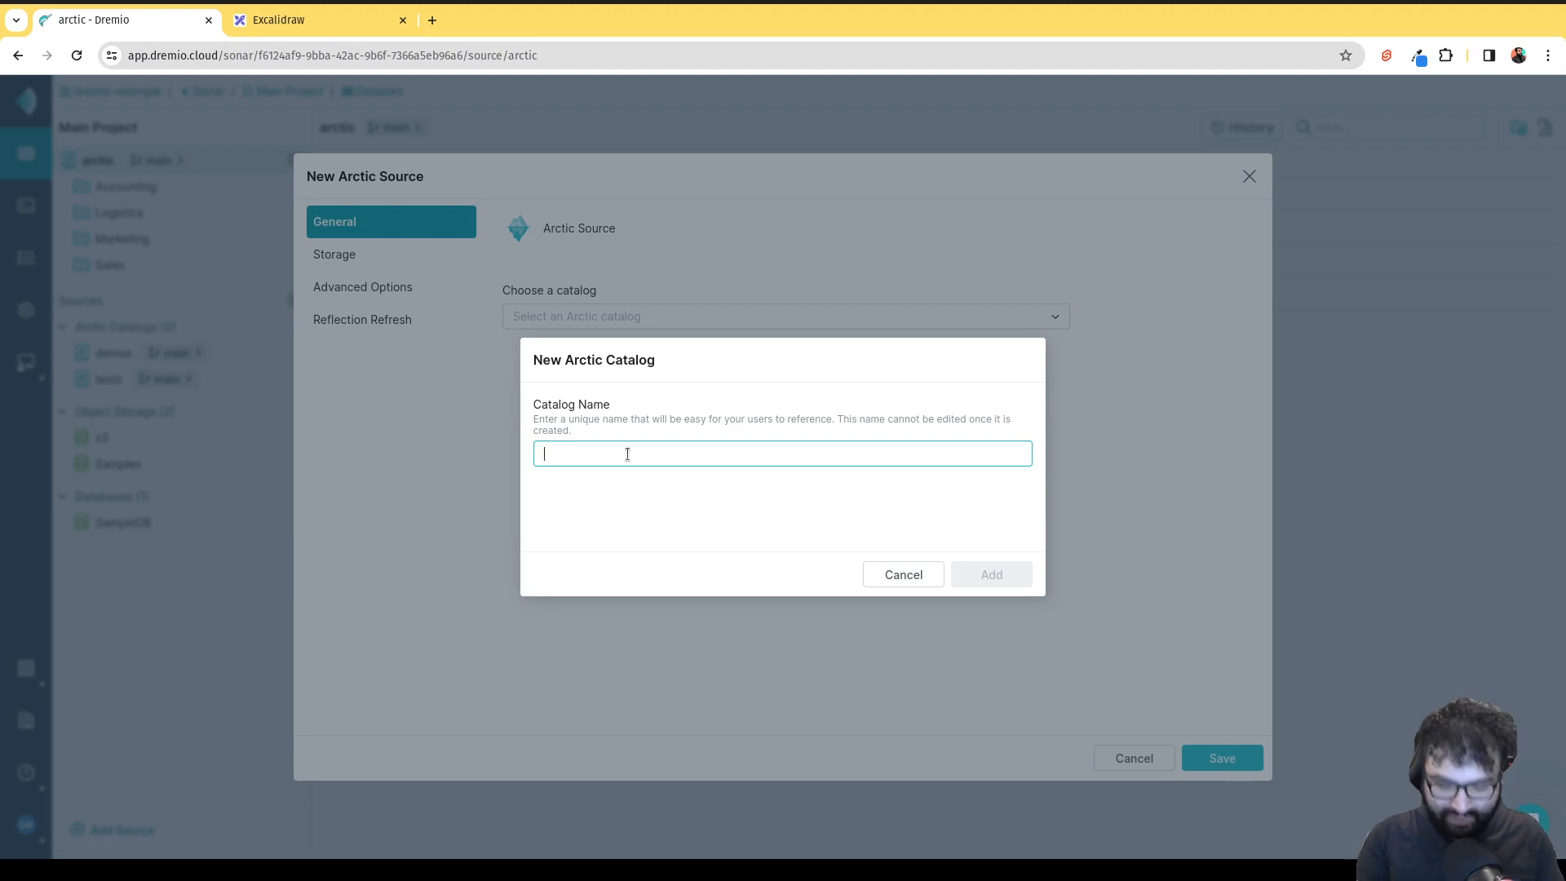
{"action": "type", "text": "drem"}
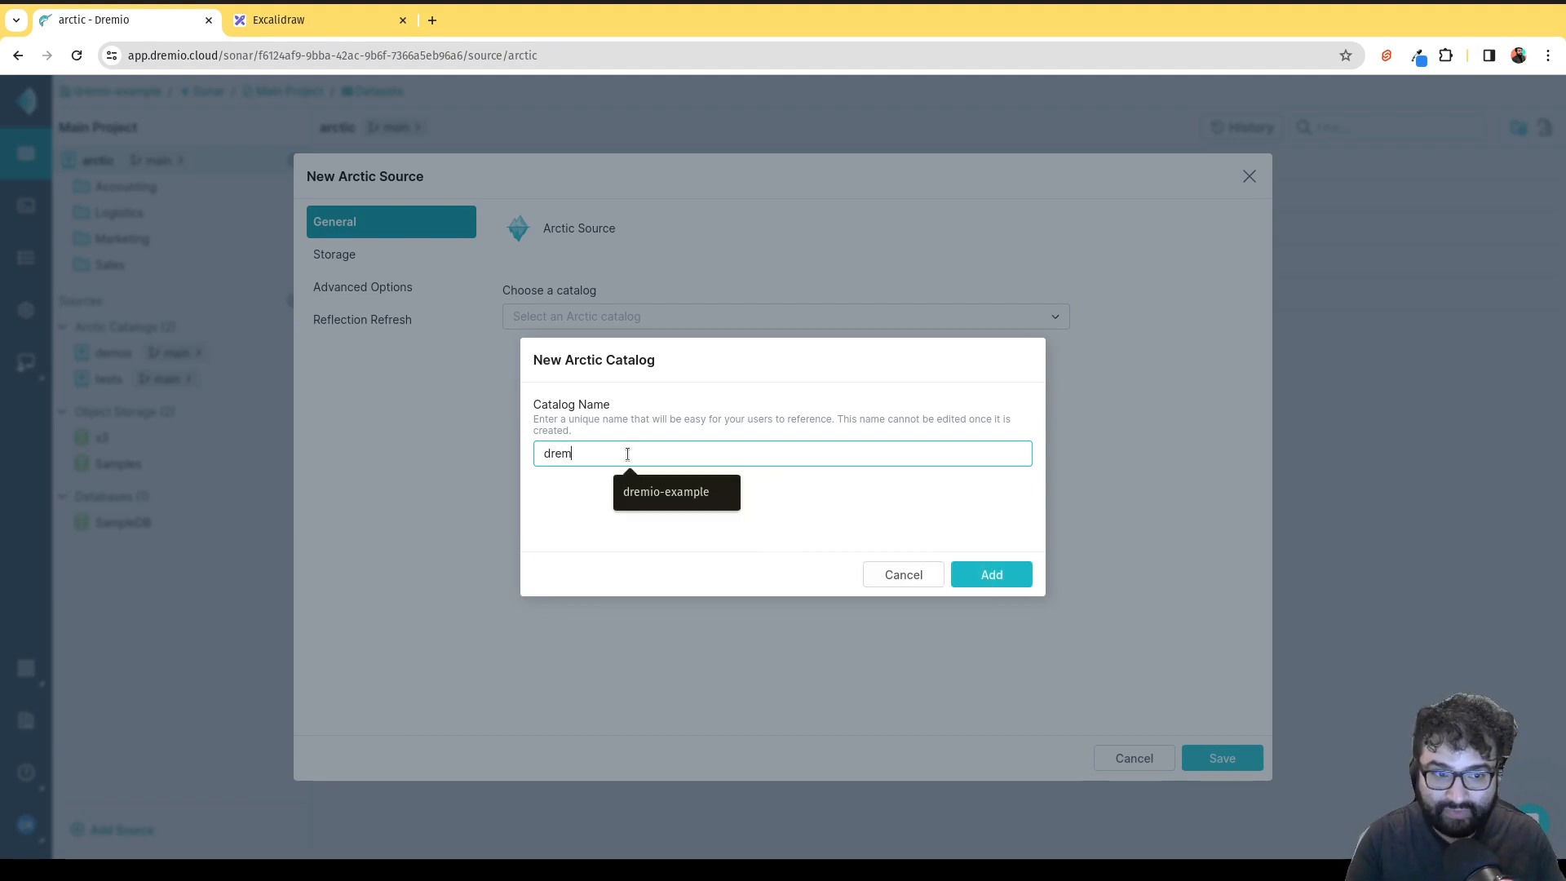
{"action": "type", "text": "iocloud101"}
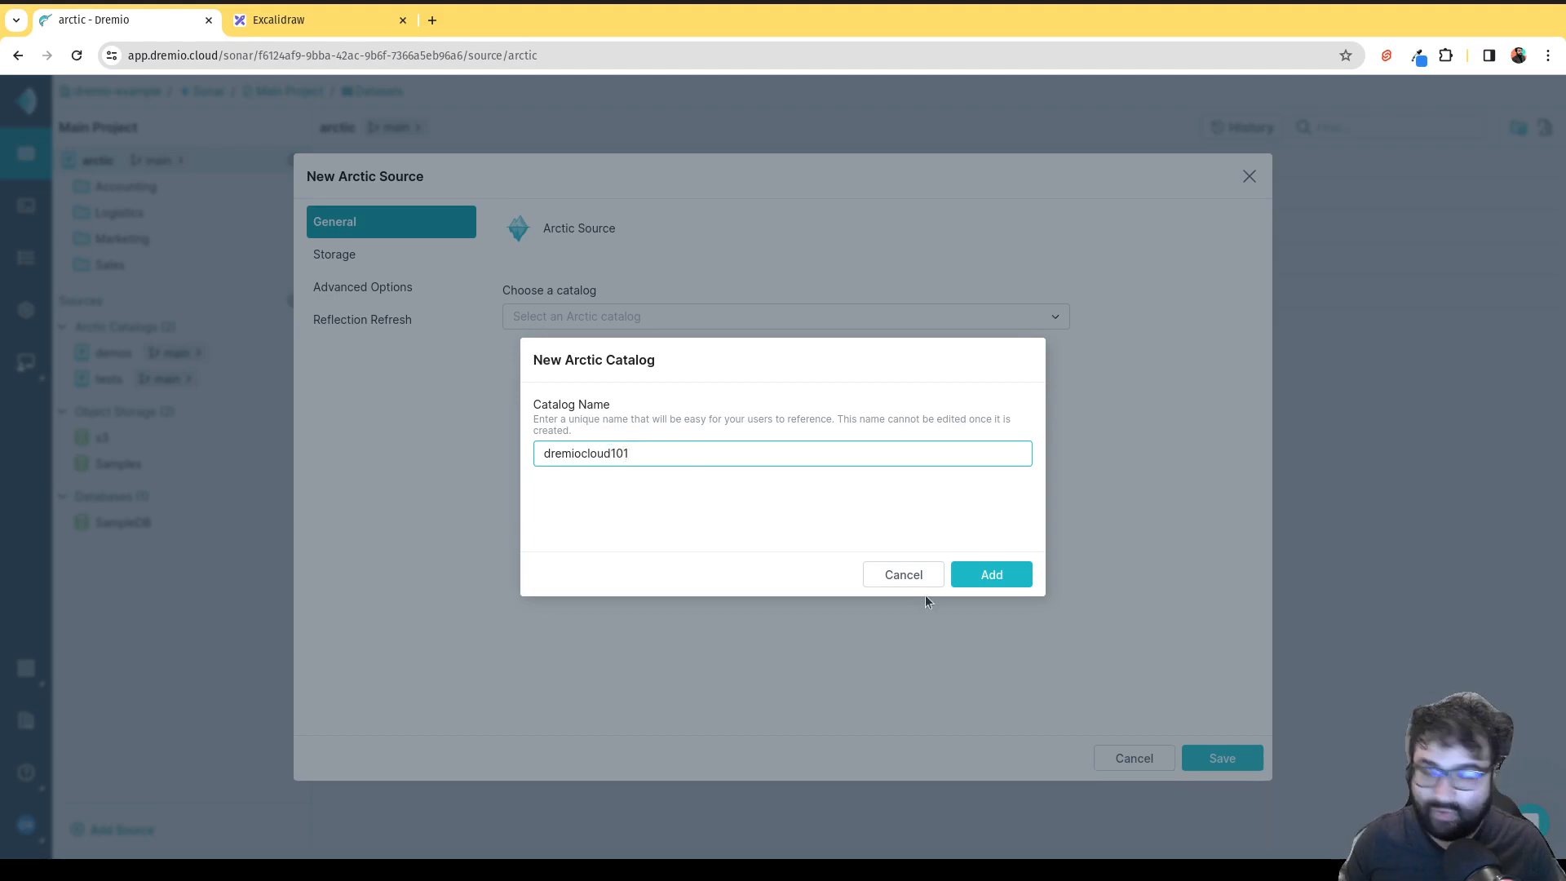
{"action": "left_click", "coordinate": [965, 577]}
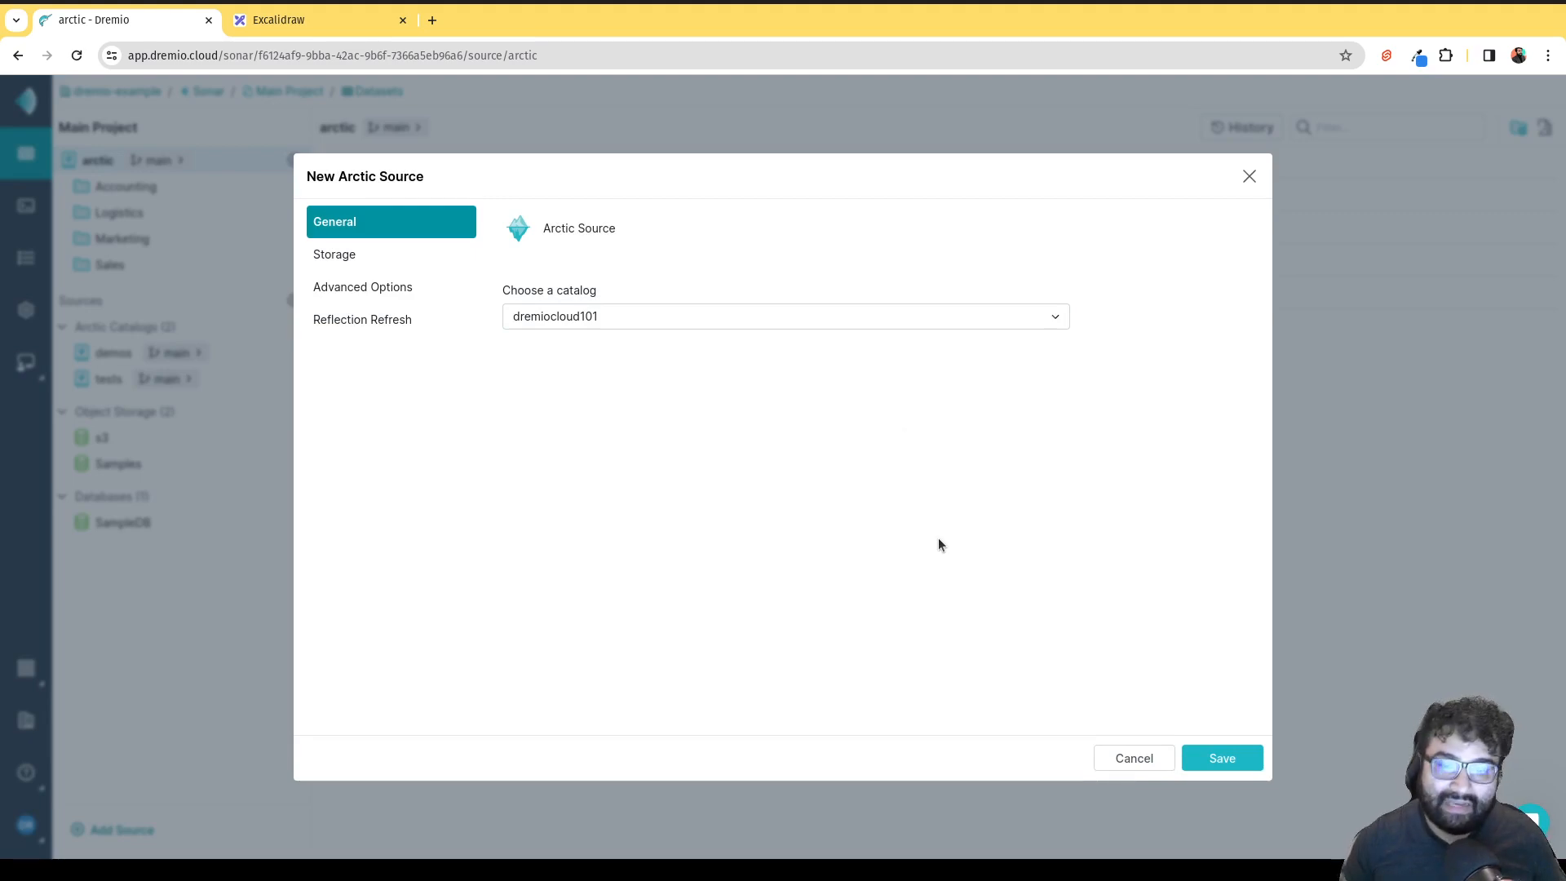
{"action": "left_click", "coordinate": [1192, 757]}
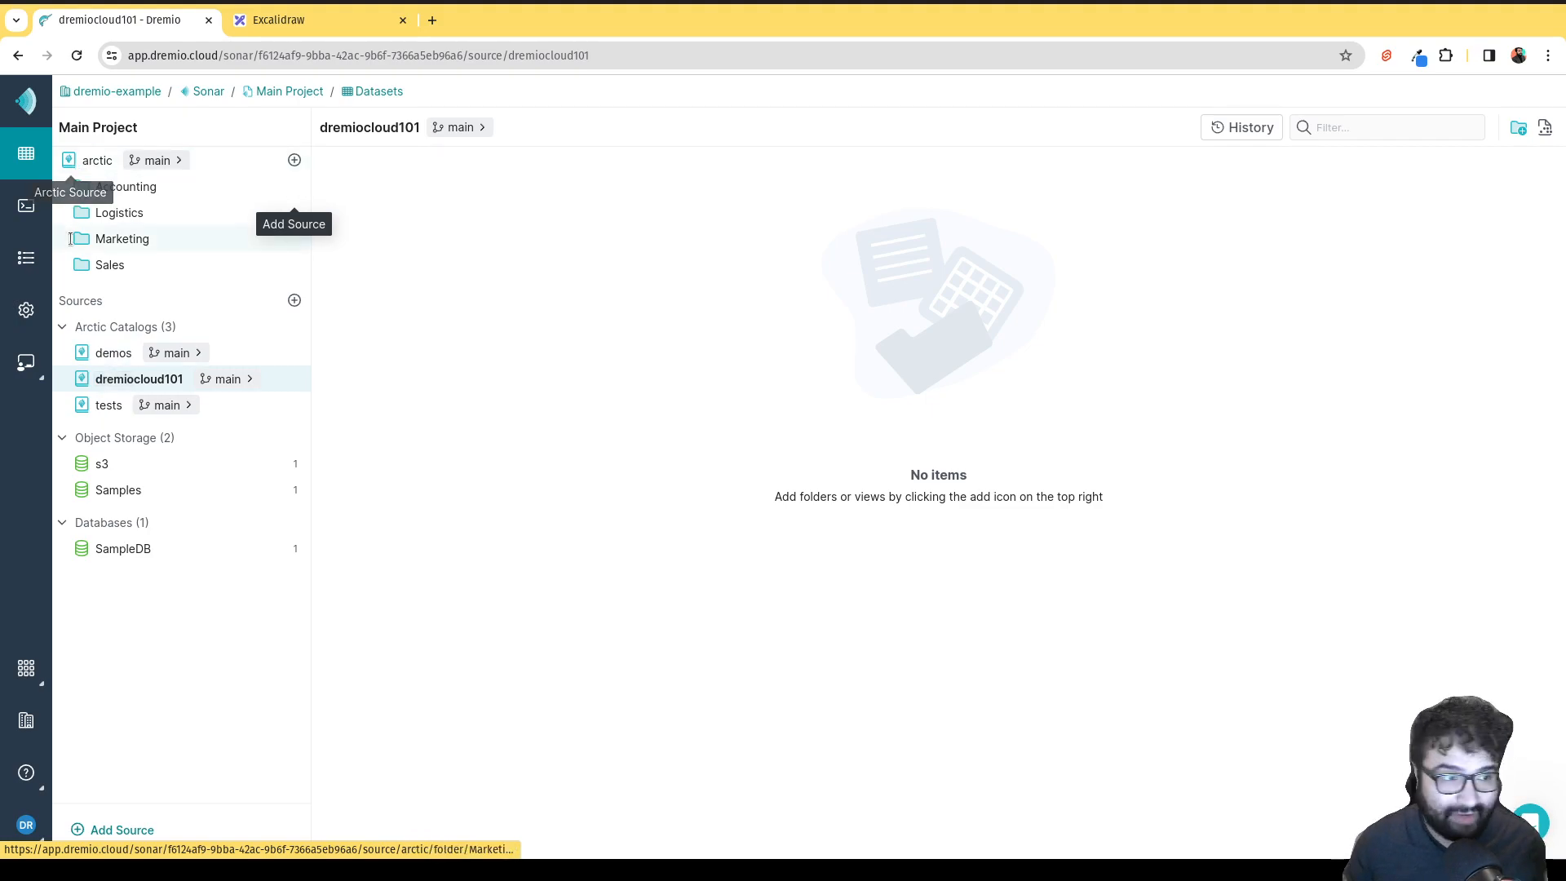
Write CREATE TABLE dremiocloud101.first_table (name VARCHAR); and close the two older query tabs.
{"action": "left_click", "coordinate": [25, 216]}
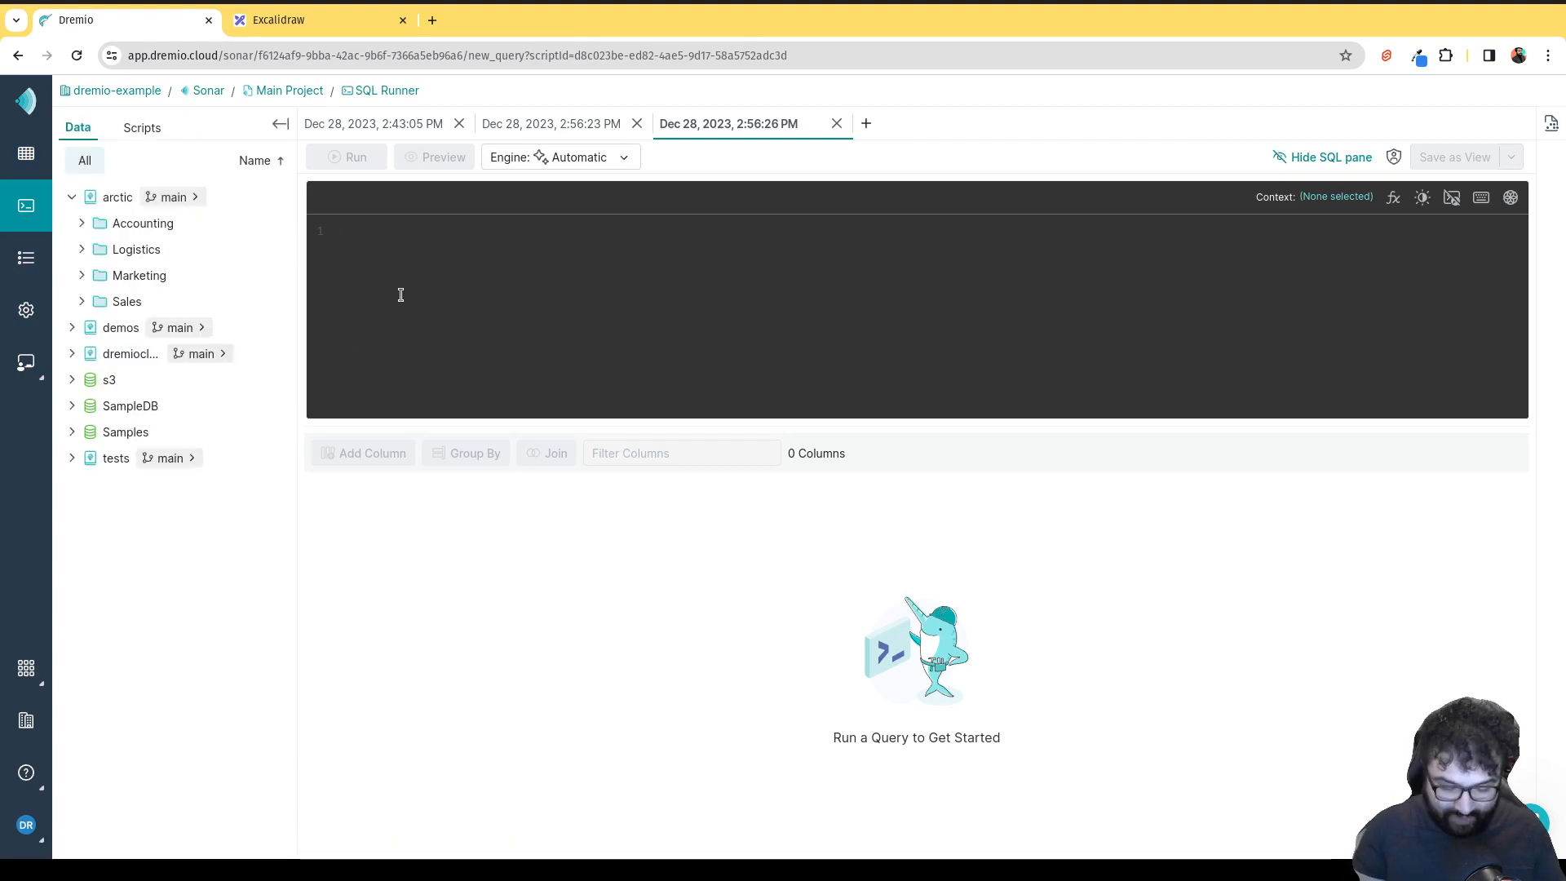
{"action": "type", "text": "dreate"}
{"action": "key", "text": "BackSpace"}
{"action": "key", "text": "BackSpace"}
{"action": "key", "text": "BackSpace"}
{"action": "key", "text": "BackSpace"}
{"action": "key", "text": "BackSpace"}
{"action": "key", "text": "BackSpace"}
{"action": "type", "text": "C"}
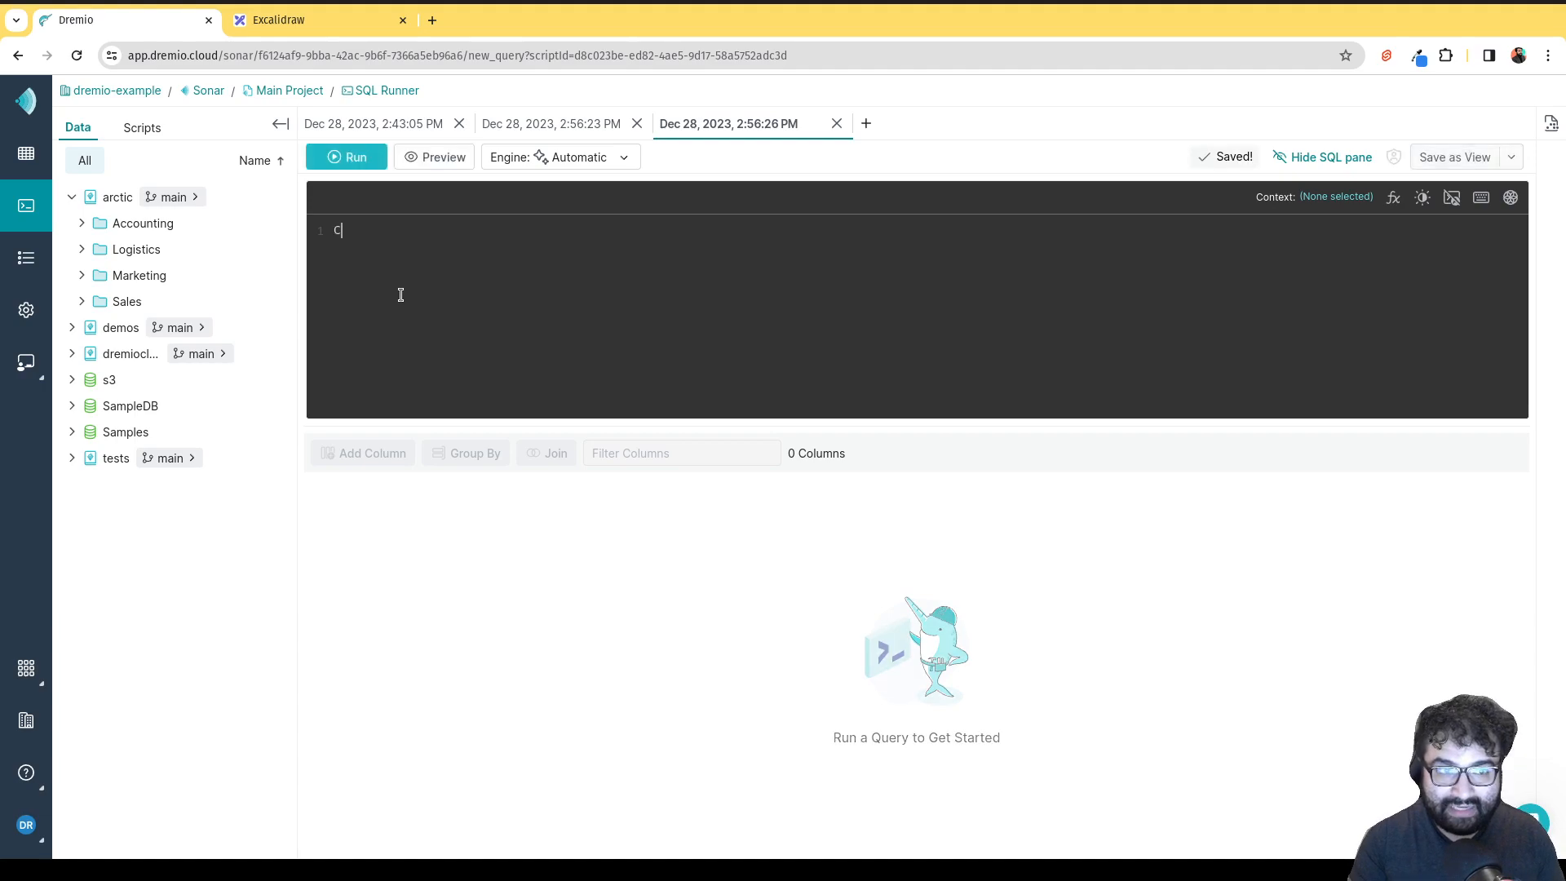
{"action": "type", "text": "REATE TABLE"}
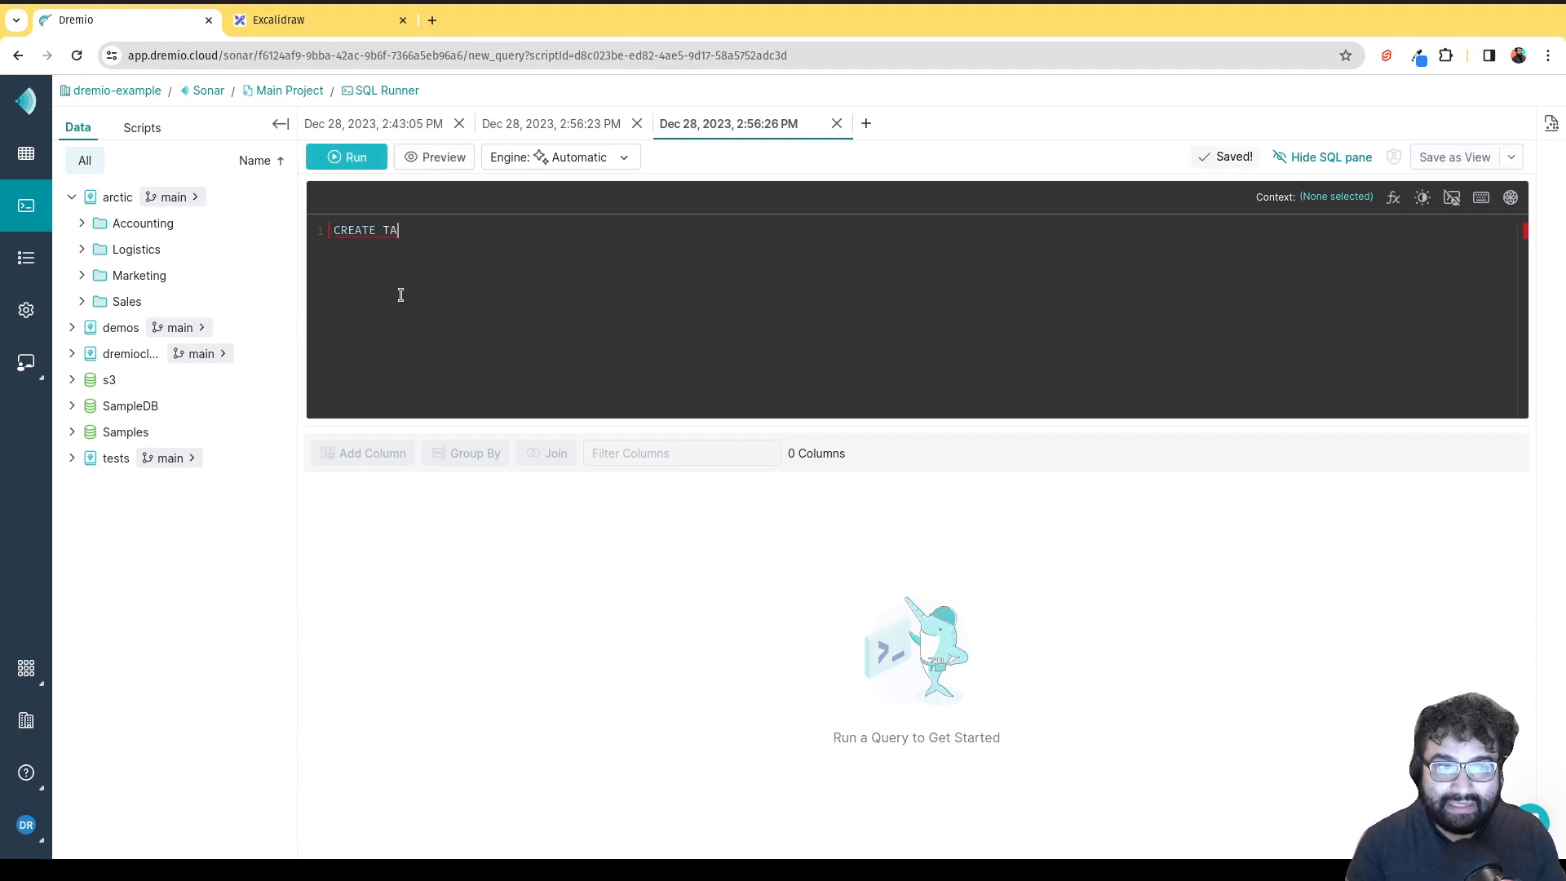
{"action": "type", "text": "remi"}
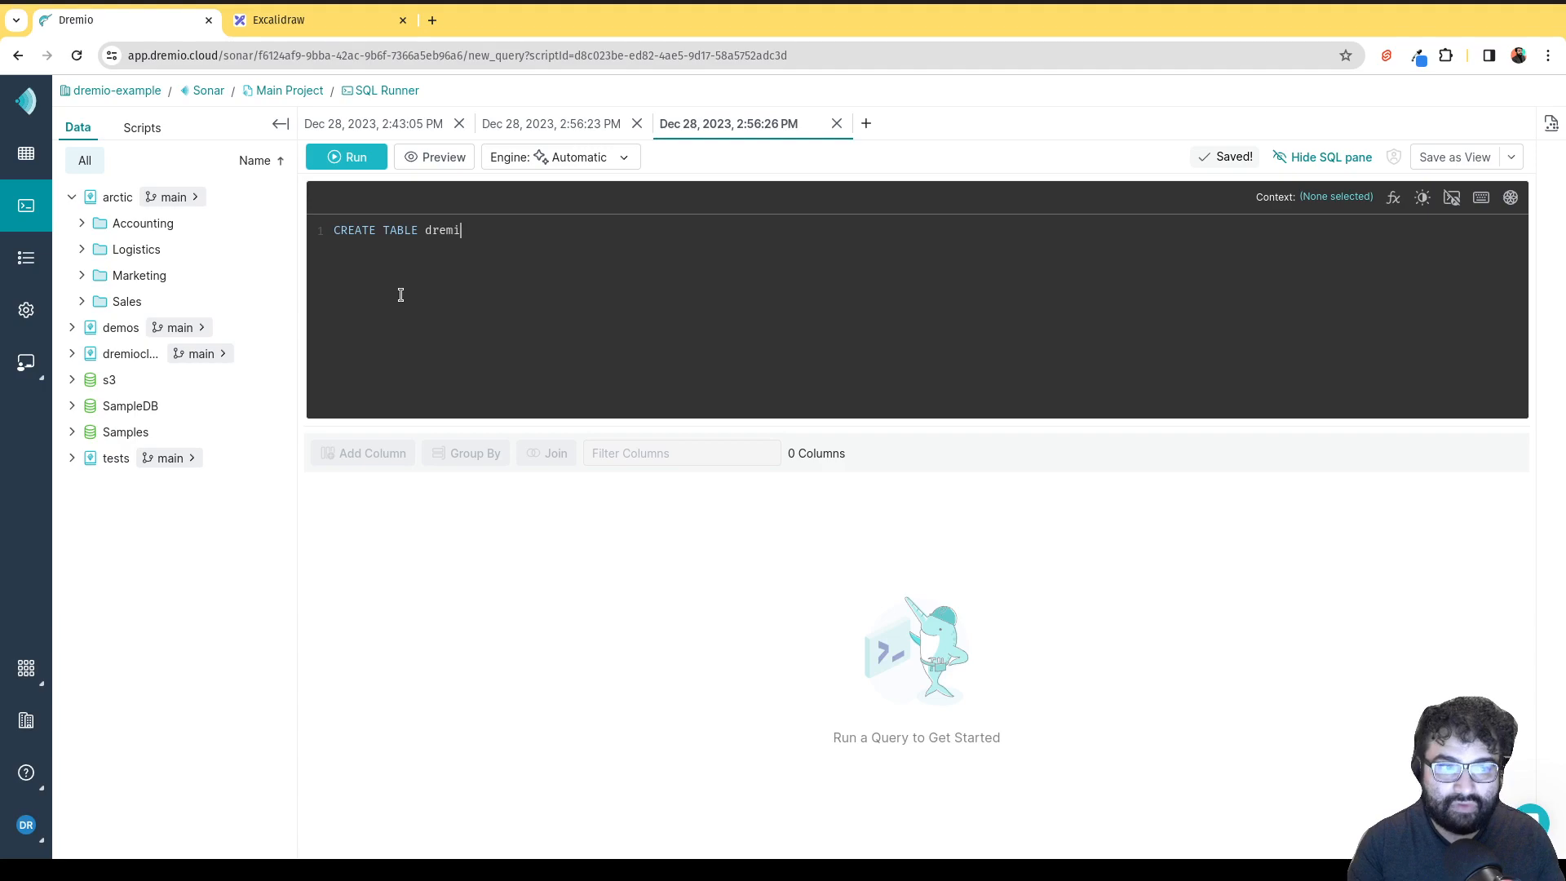
{"action": "type", "text": "ocloud101"}
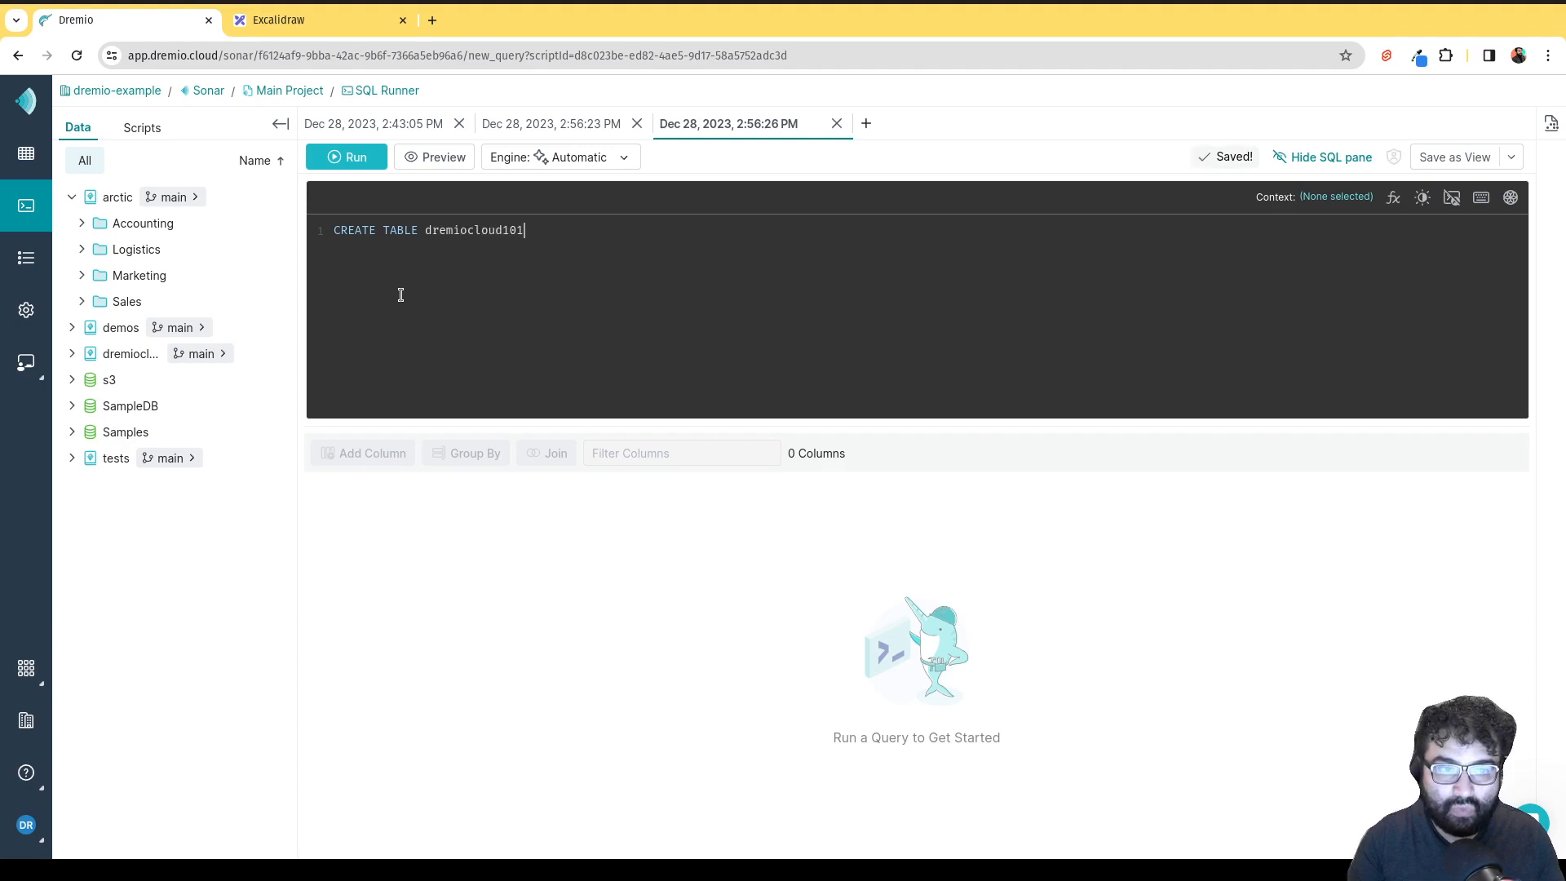
{"action": "type", "text": "."}
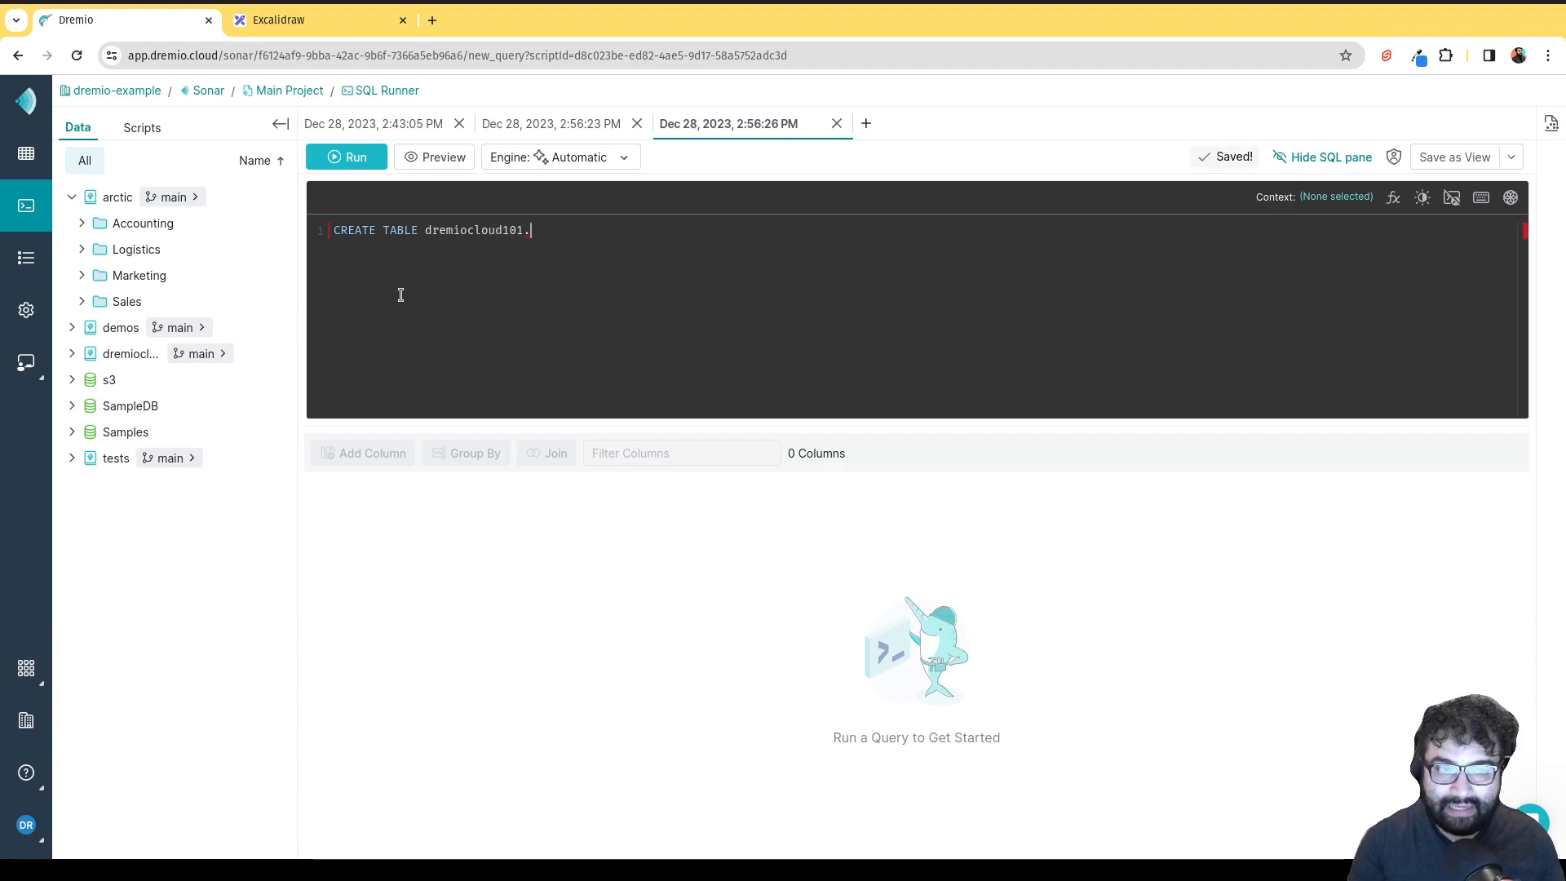
{"action": "type", "text": "firs"}
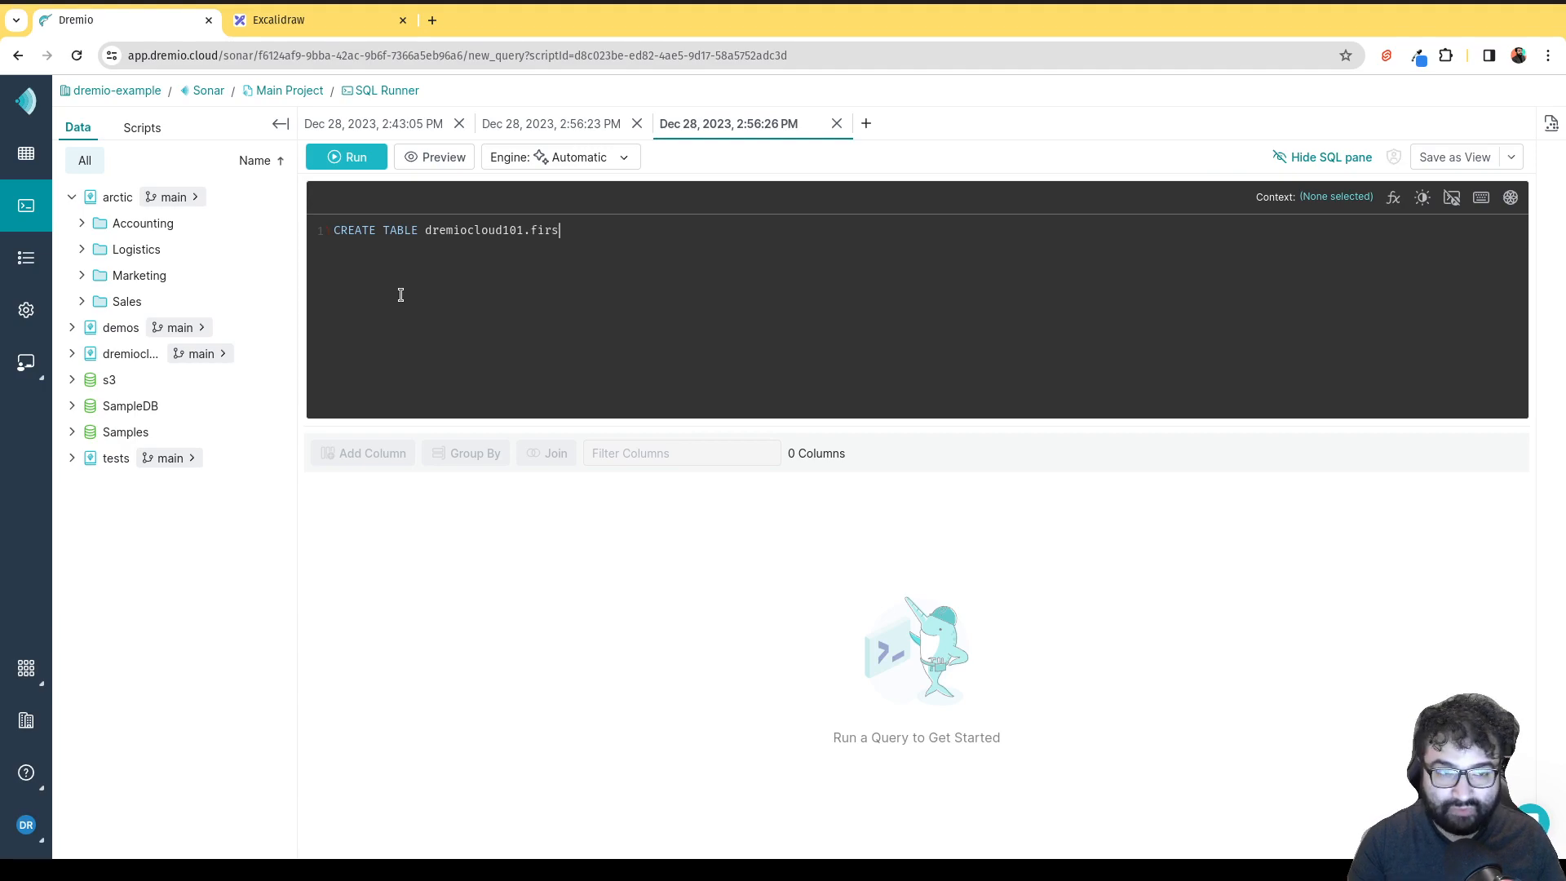
{"action": "type", "text": "t_table "}
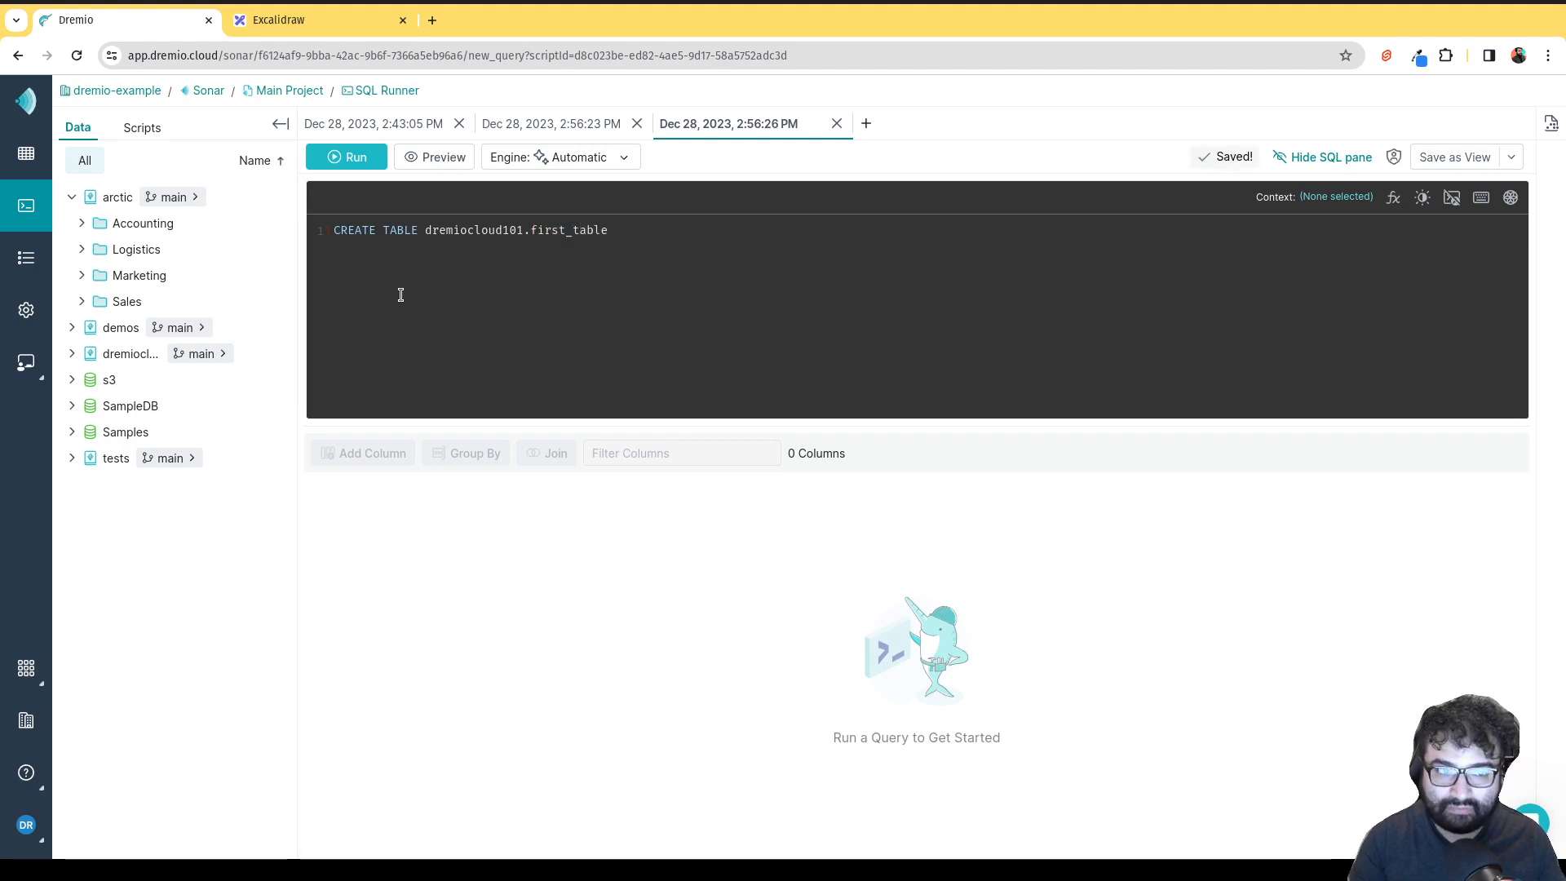
{"action": "type", "text": "(name "}
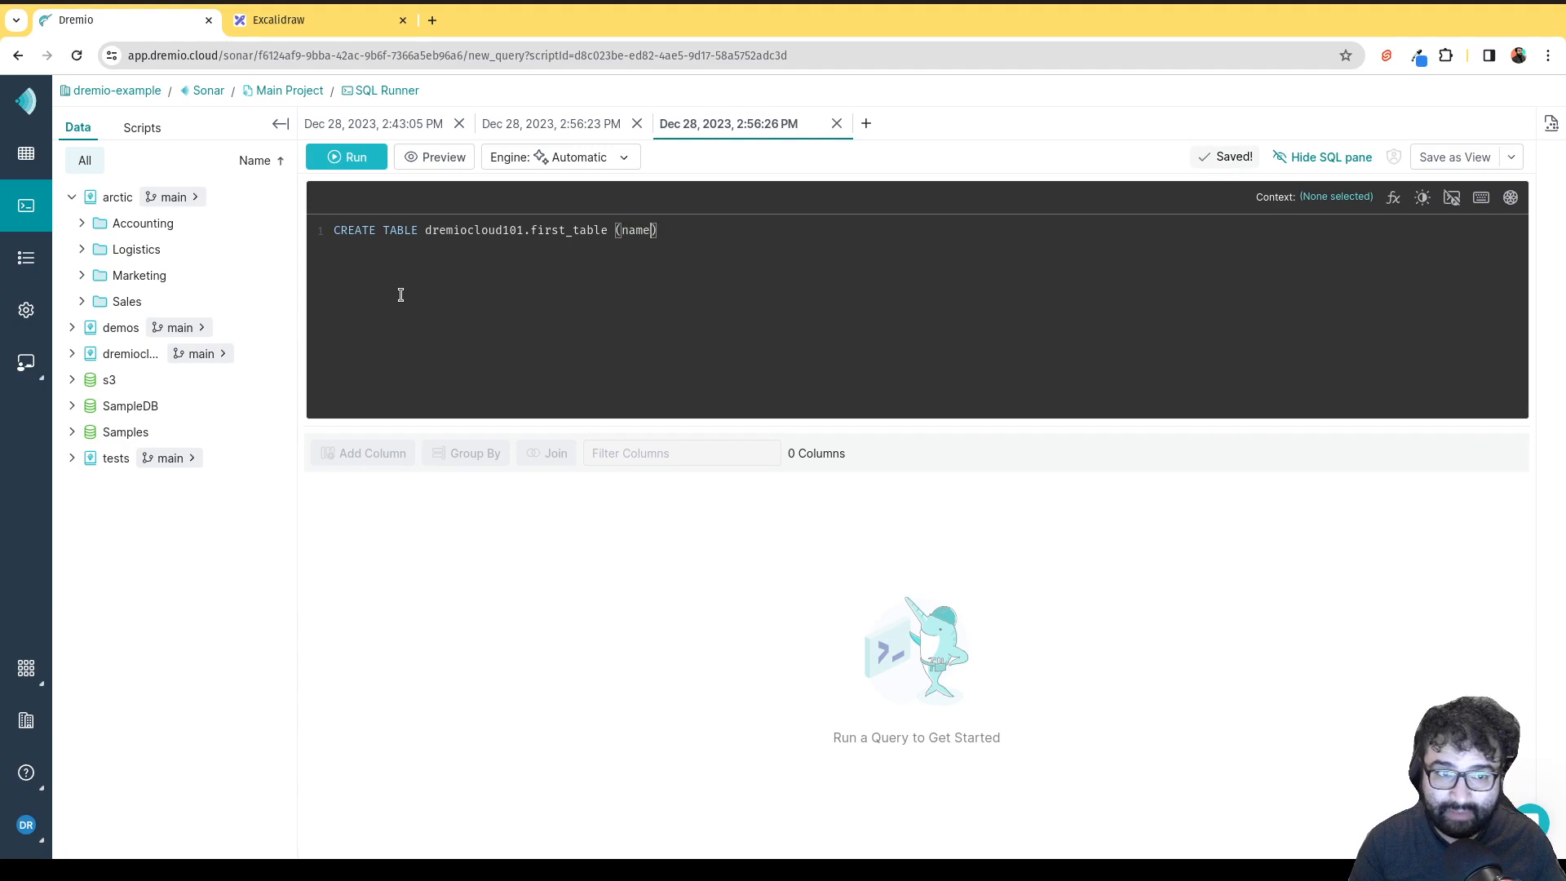
{"action": "type", "text": "VARCHAR"}
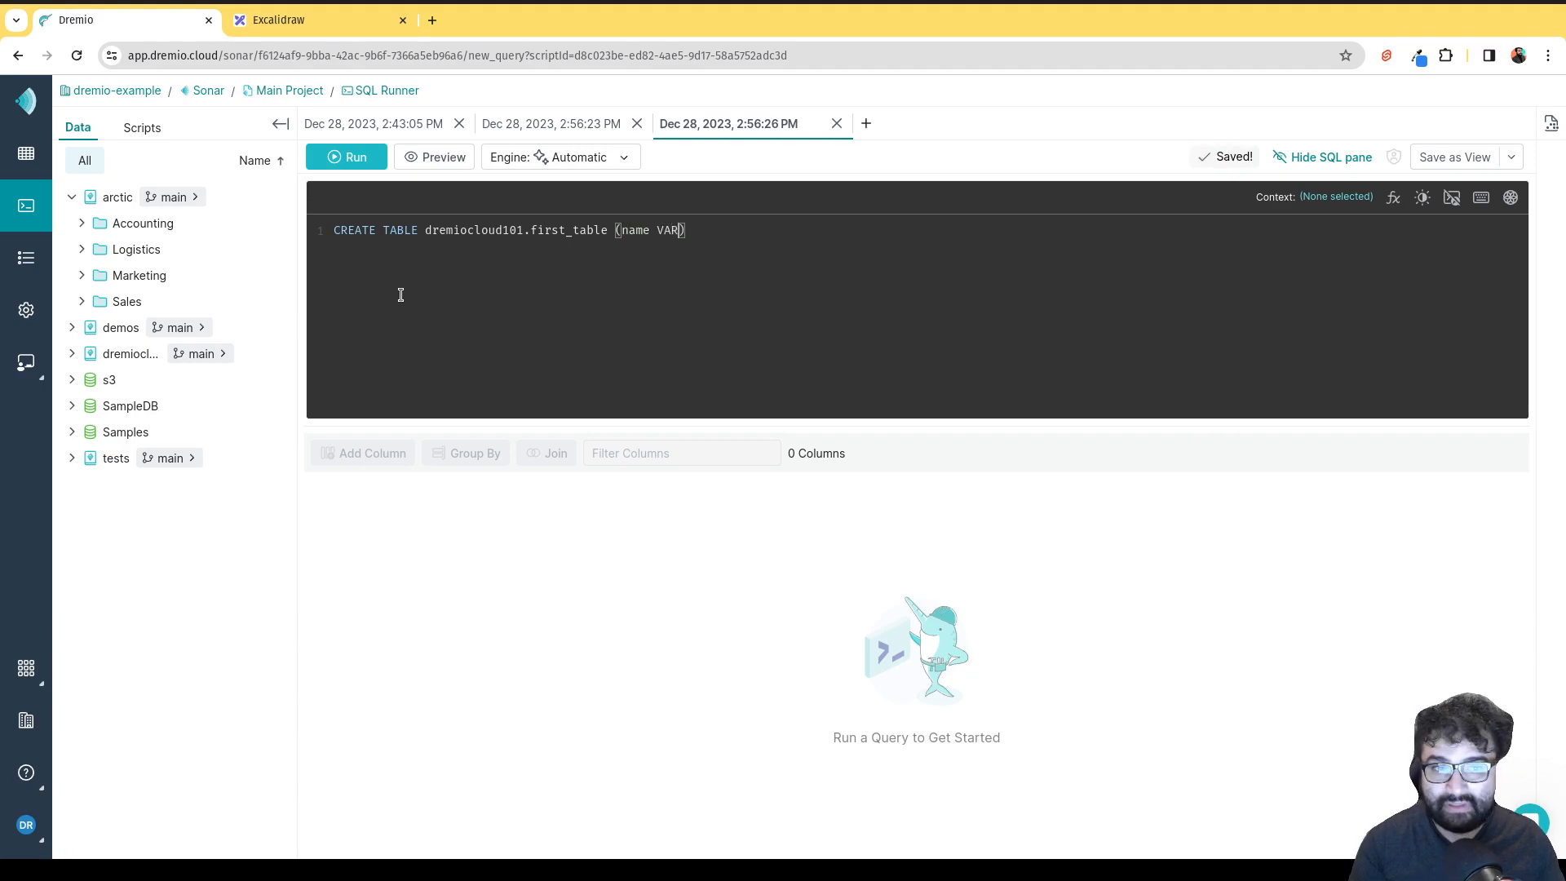
{"action": "type", "text": ");"}
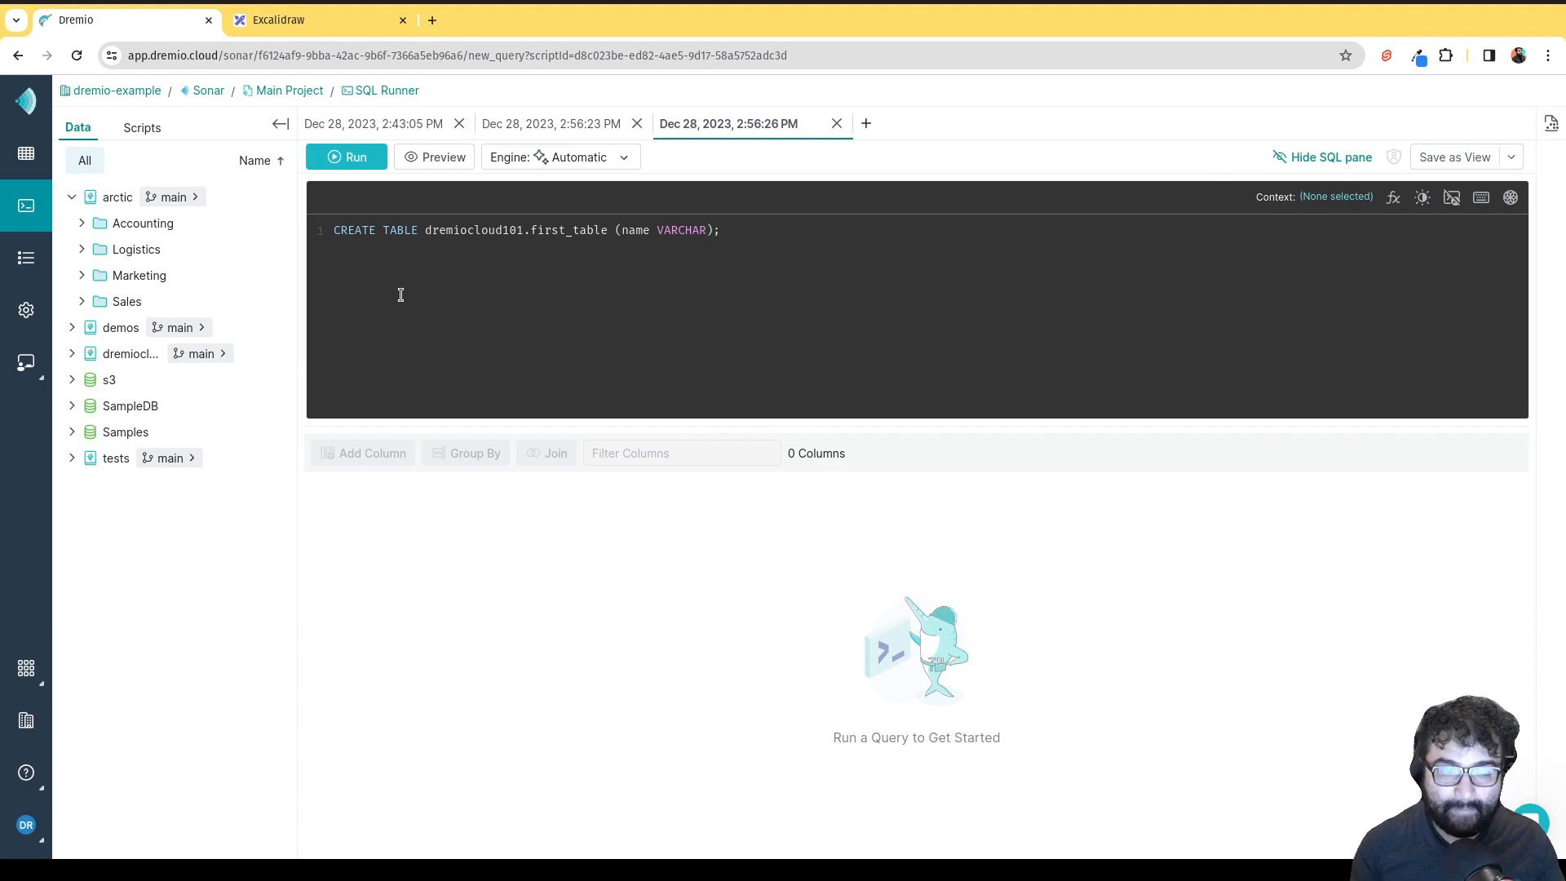
{"action": "left_click", "coordinate": [460, 123]}
{"action": "left_click", "coordinate": [460, 124]}
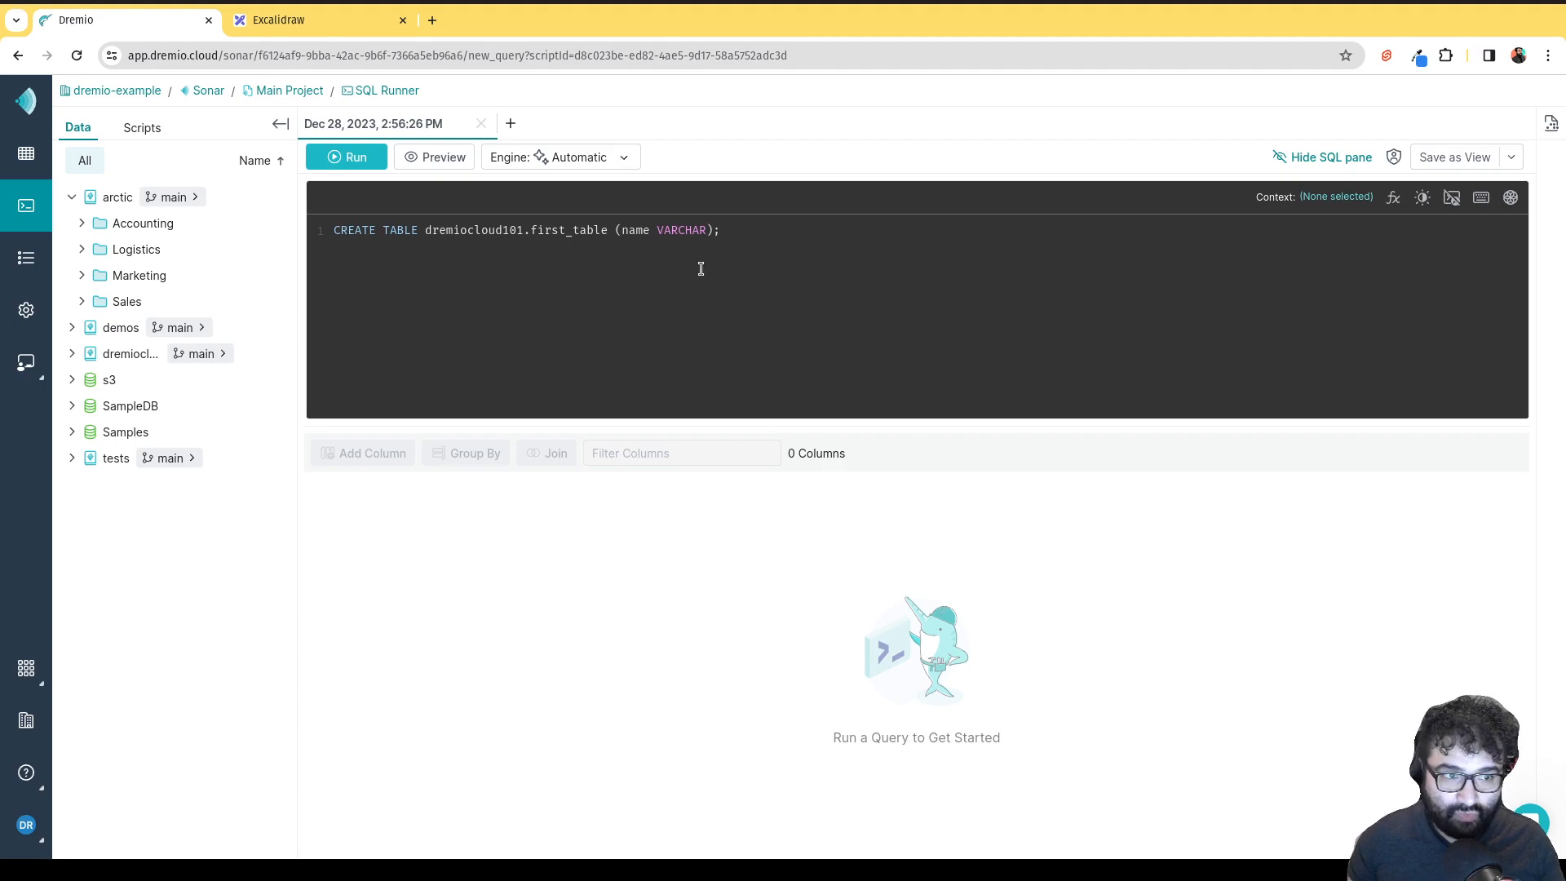
Run the CREATE TABLE query to get 'Table created', then open a new query tab.
{"action": "key", "text": "Return"}
{"action": "key", "text": "Return"}
{"action": "key", "text": "BackSpace"}
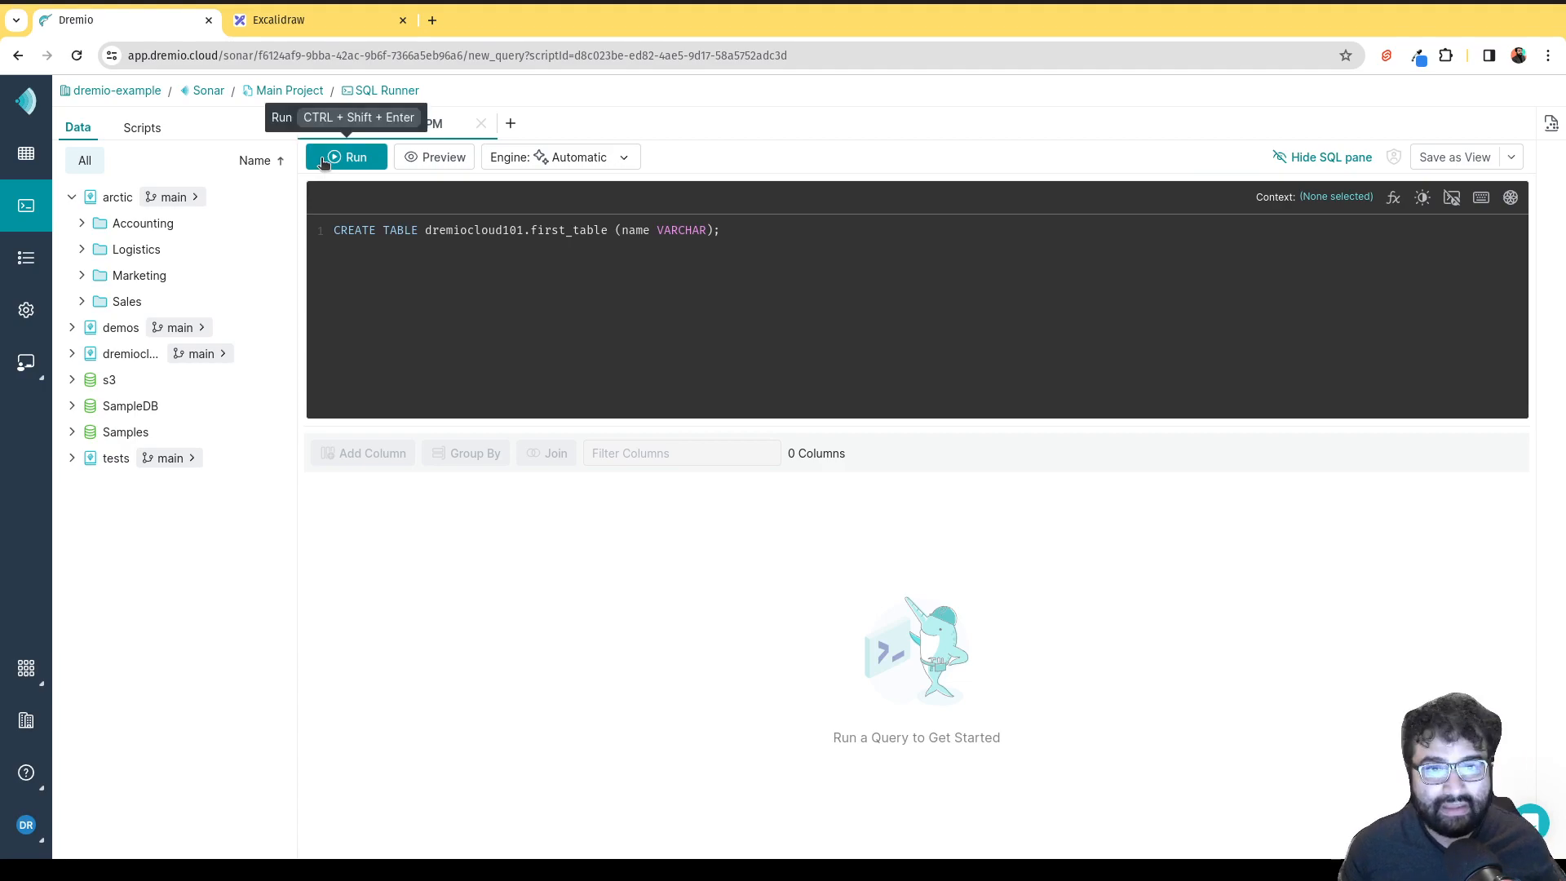
{"action": "left_click", "coordinate": [346, 156]}
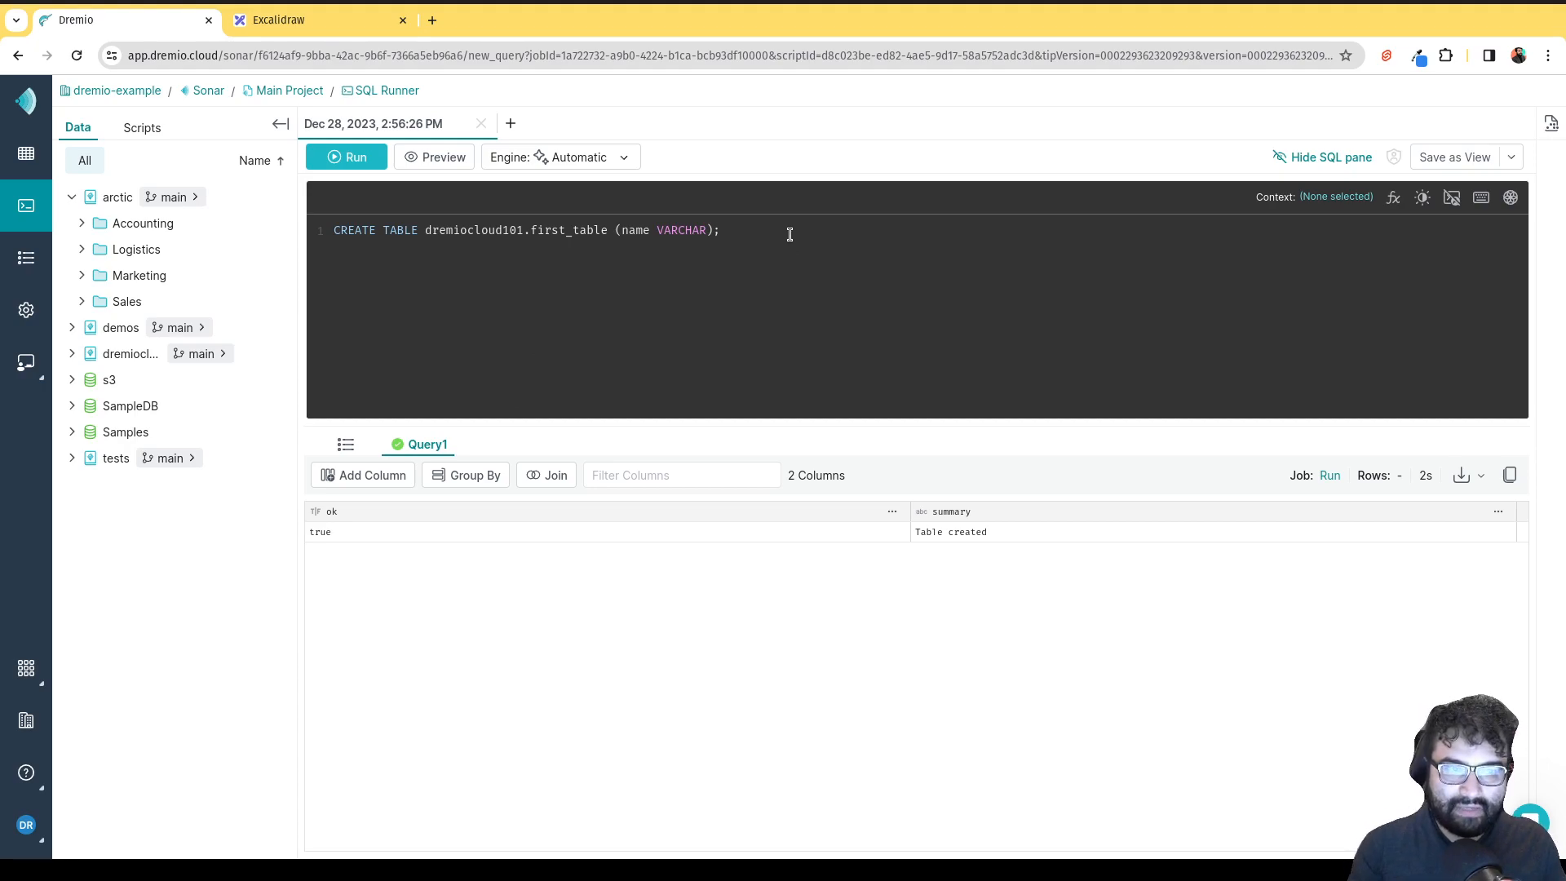
{"action": "left_click", "coordinate": [510, 127]}
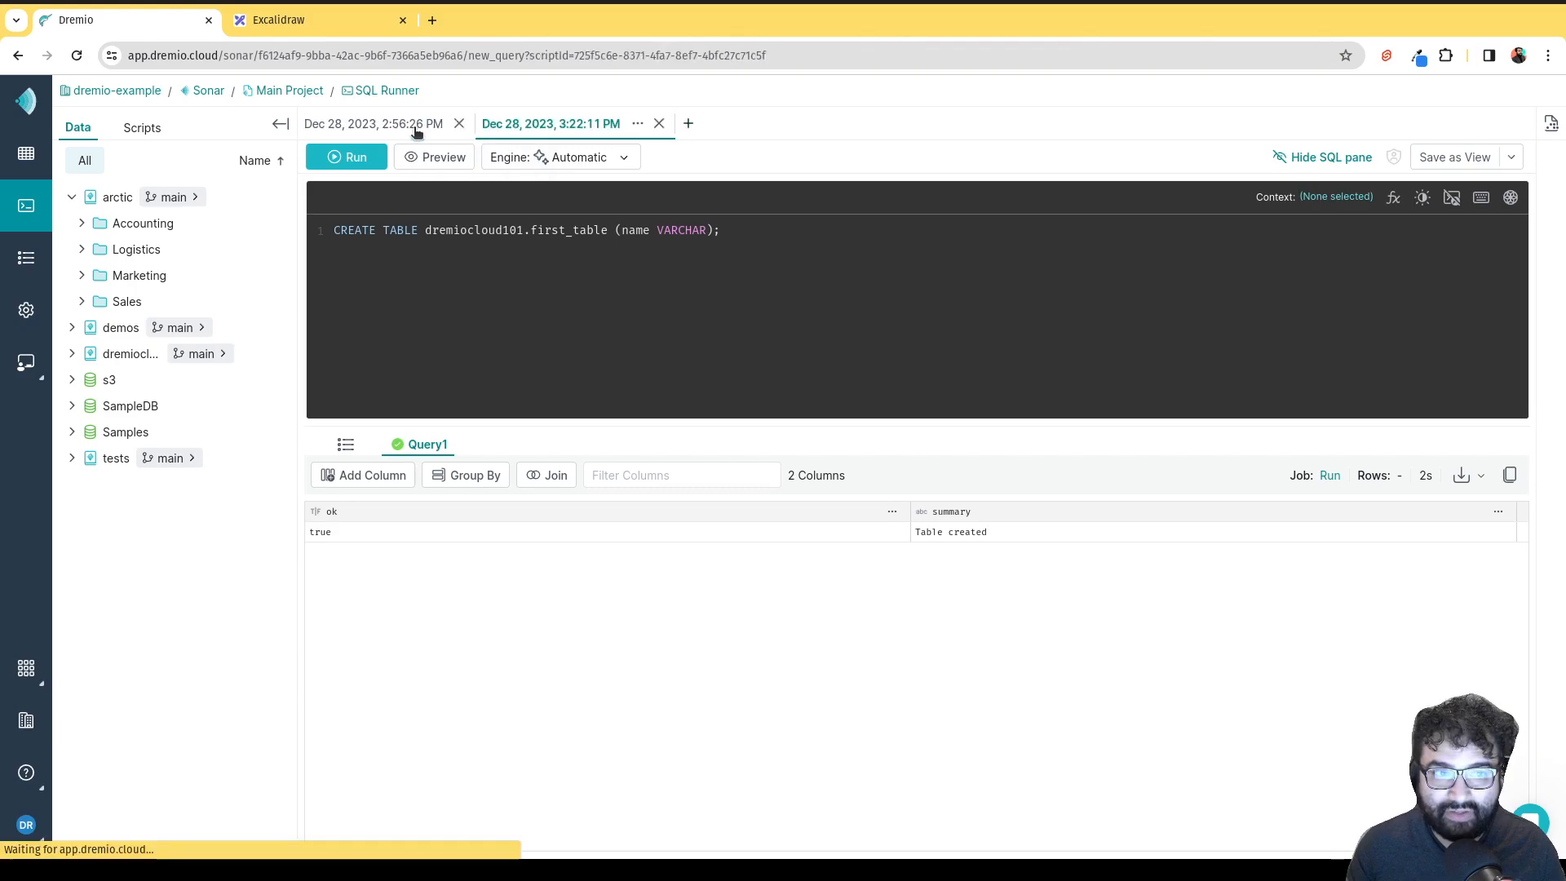
Write an INSERT INTO dremiocloud101."first_table" VALUES statement adding two names.
{"action": "left_click", "coordinate": [471, 129]}
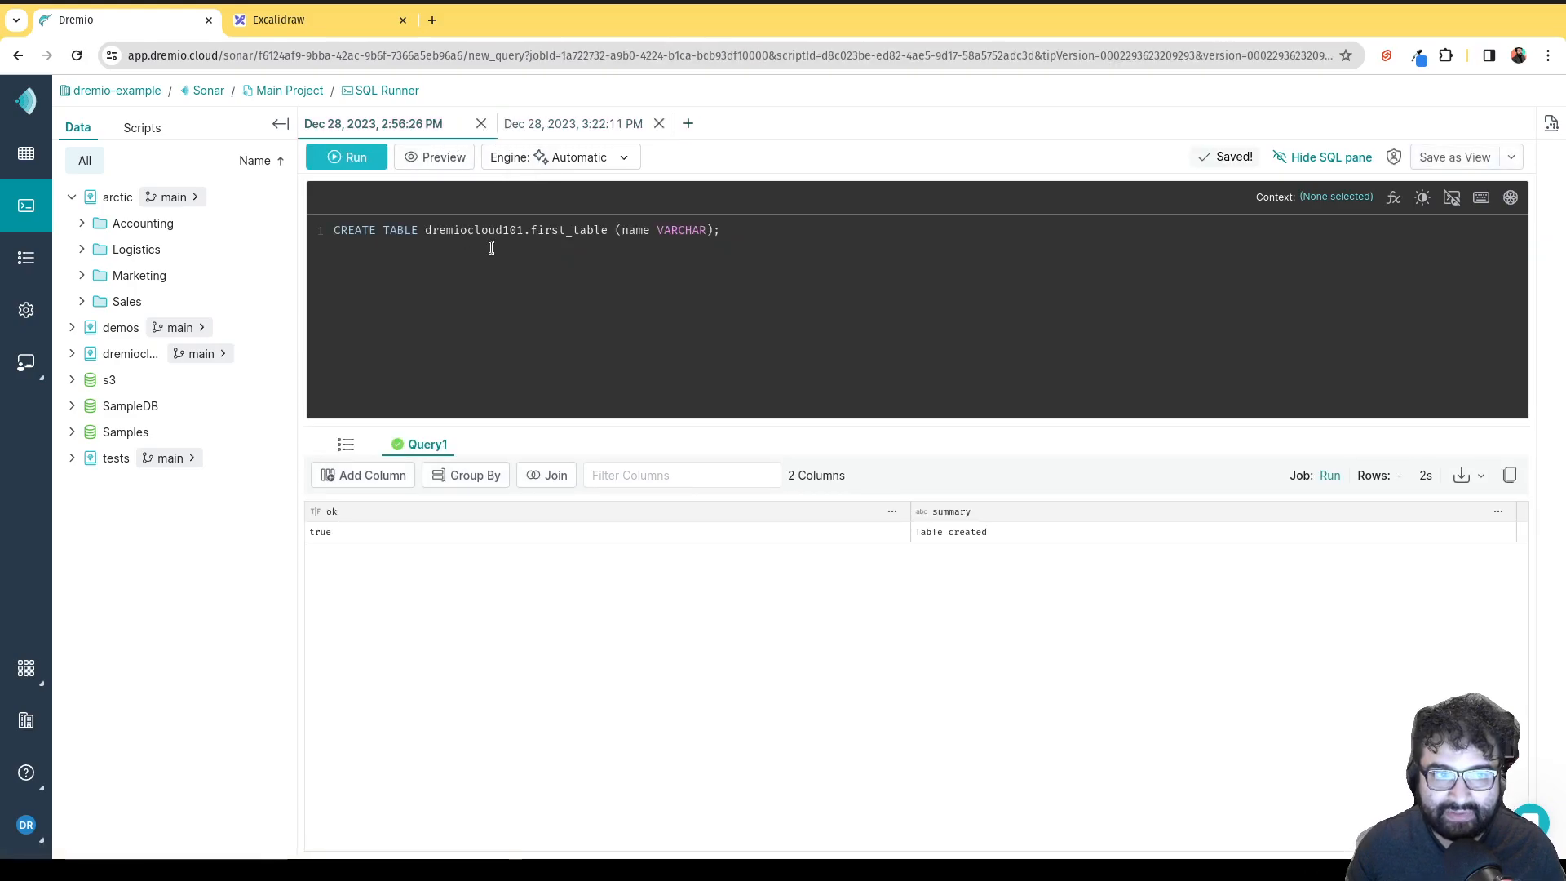
{"action": "left_click", "coordinate": [574, 127]}
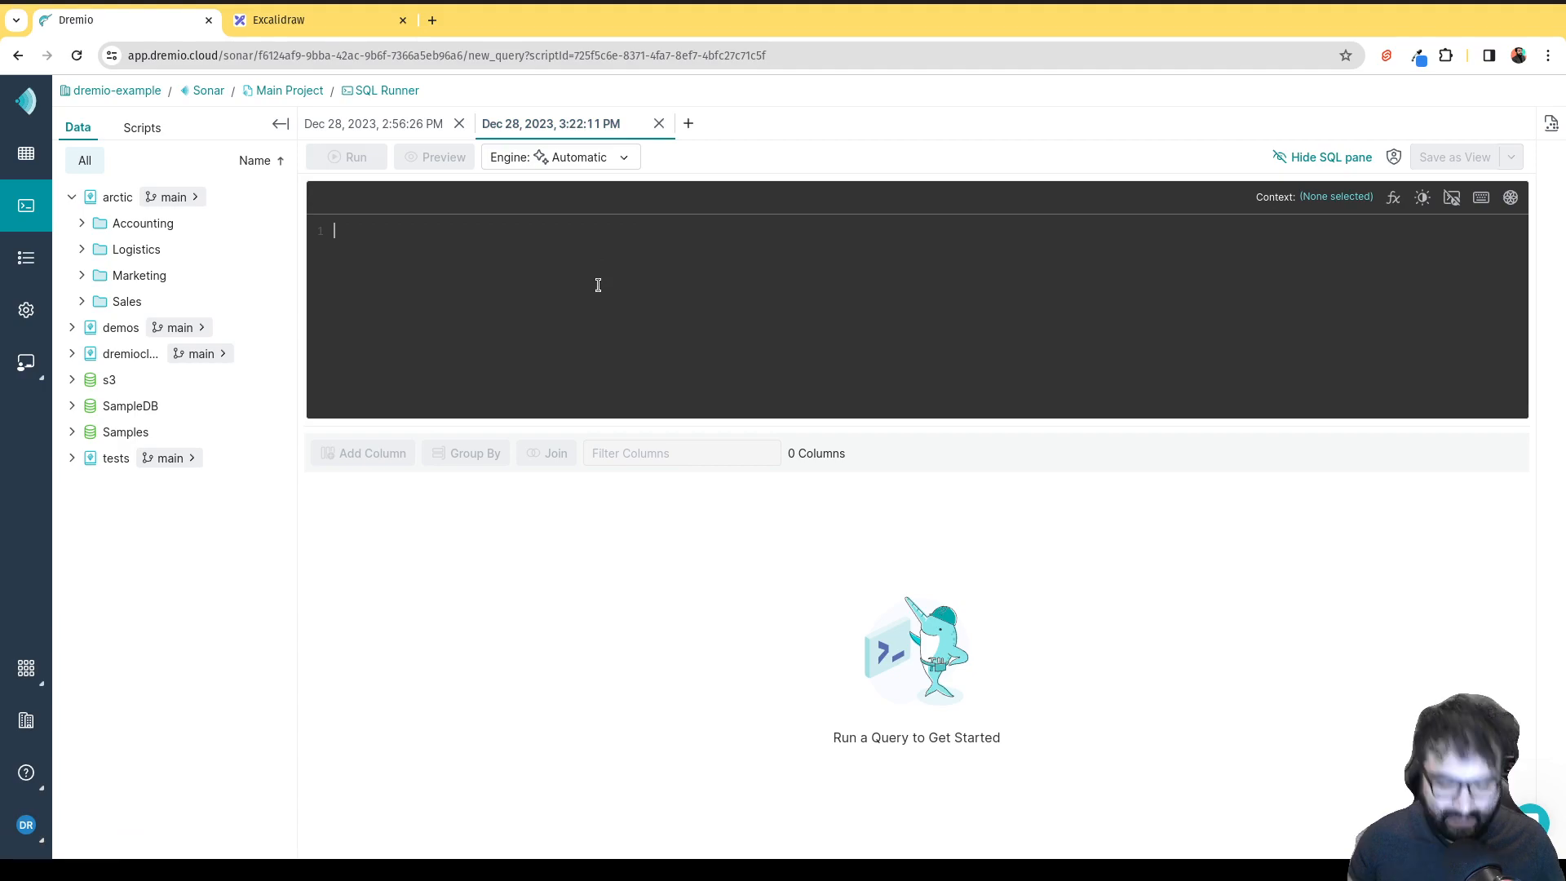
{"action": "type", "text": "INSERT INTO"}
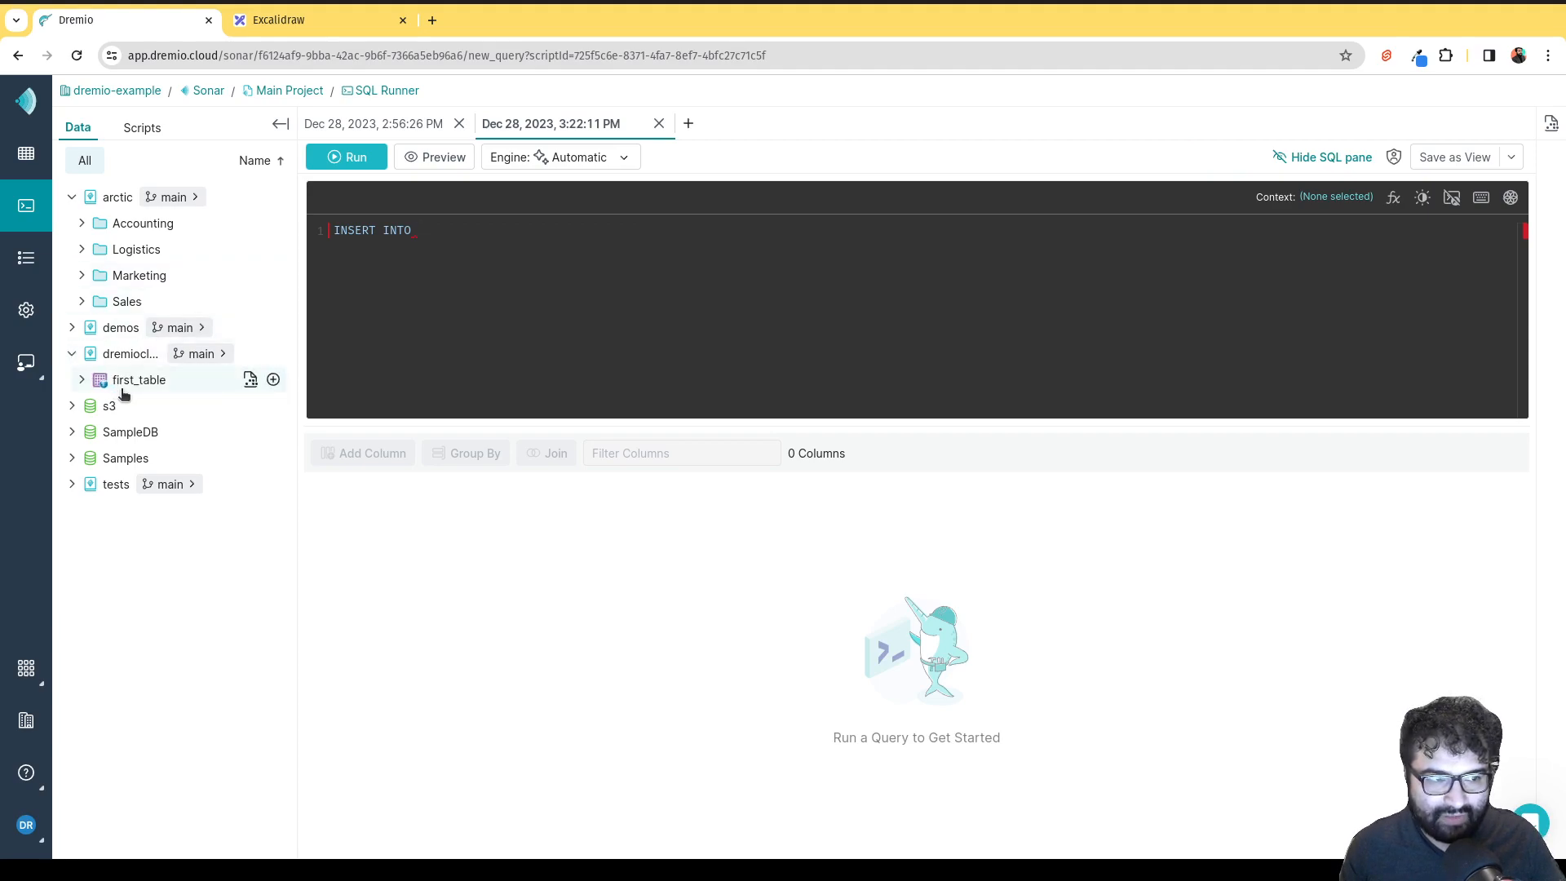
{"action": "left_click_drag", "start_coordinate": [135, 384], "coordinate": [471, 263]}
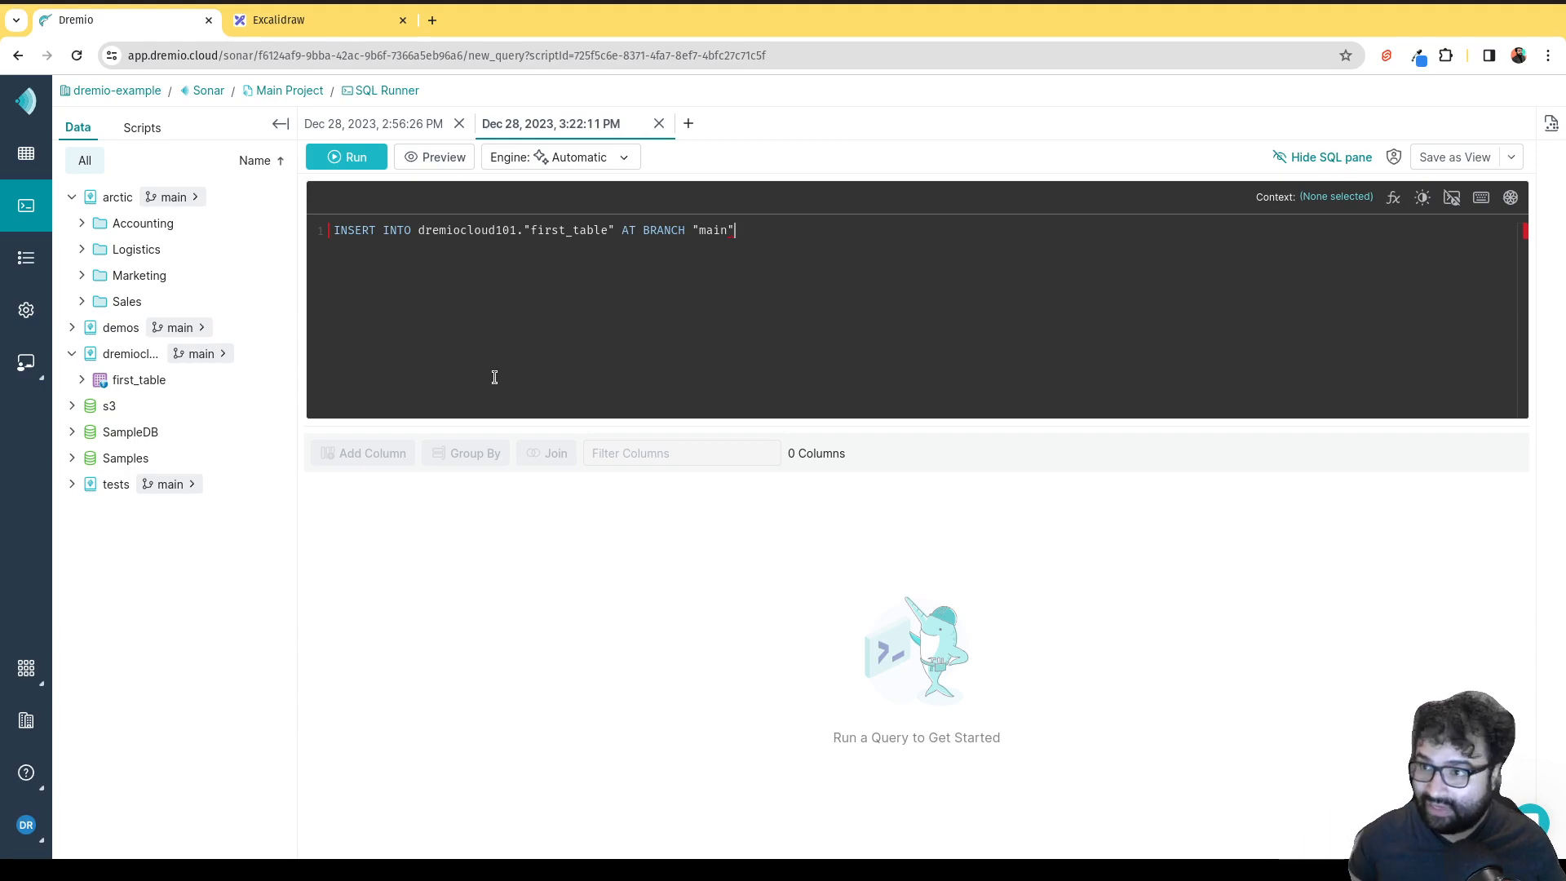
{"action": "key", "text": "BackSpace"}
{"action": "key", "text": "BackSpace"}
{"action": "key", "text": "BackSpace"}
{"action": "key", "text": "BackSpace"}
{"action": "key", "text": "BackSpace"}
{"action": "key", "text": "BackSpace"}
{"action": "key", "text": "BackSpace"}
{"action": "key", "text": "BackSpace"}
{"action": "key", "text": "BackSpace"}
{"action": "key", "text": "BackSpace"}
{"action": "key", "text": "BackSpace"}
{"action": "key", "text": "BackSpace"}
{"action": "key", "text": "BackSpace"}
{"action": "key", "text": "BackSpace"}
{"action": "key", "text": "BackSpace"}
{"action": "key", "text": "BackSpace"}
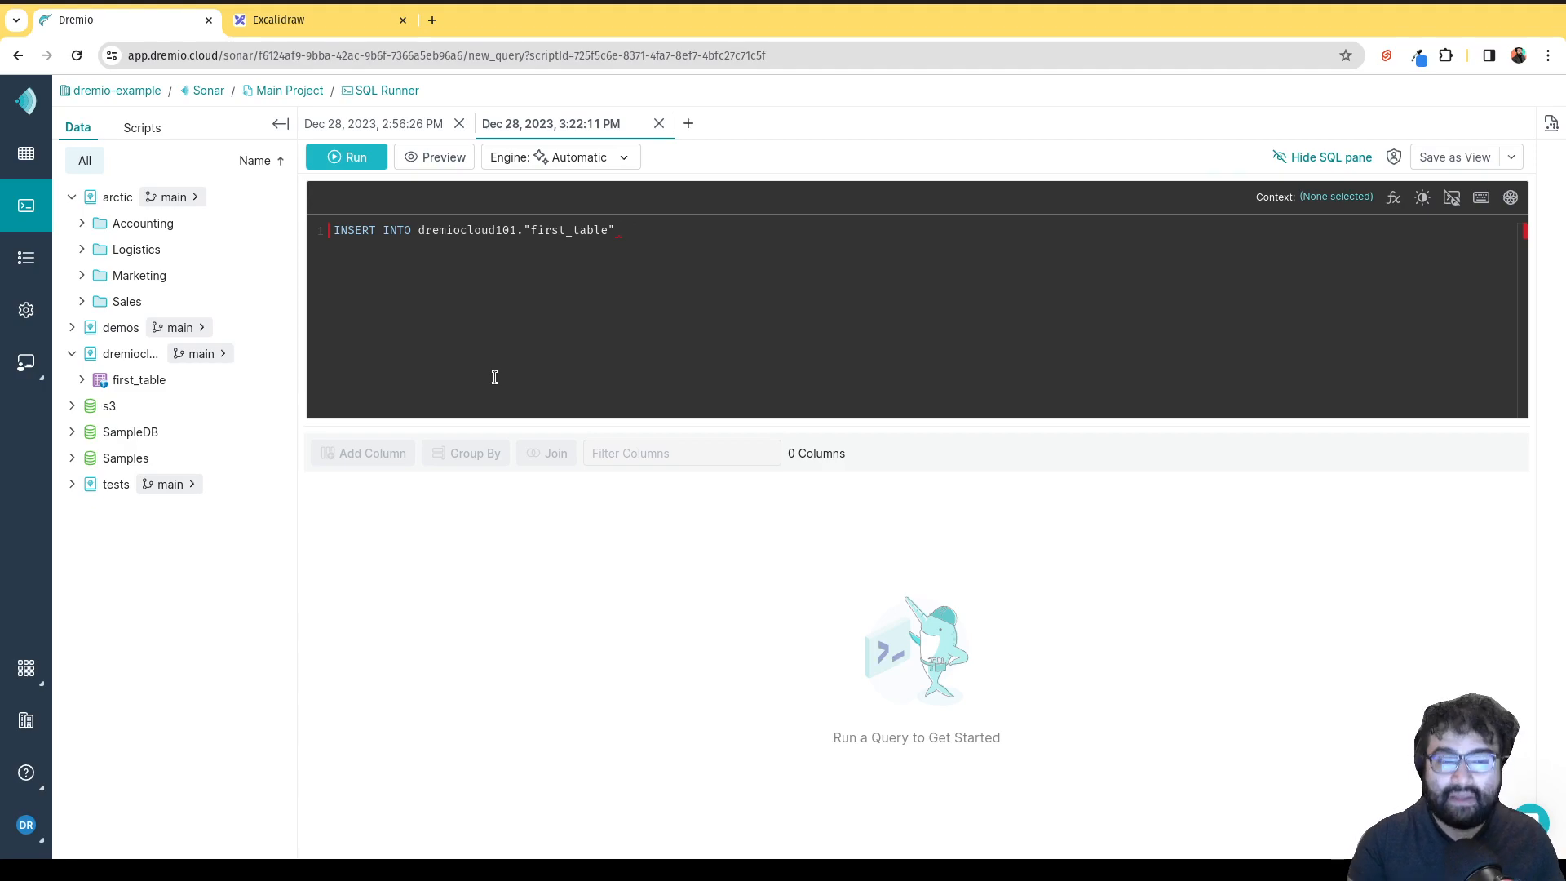
{"action": "type", "text": "VALUES"}
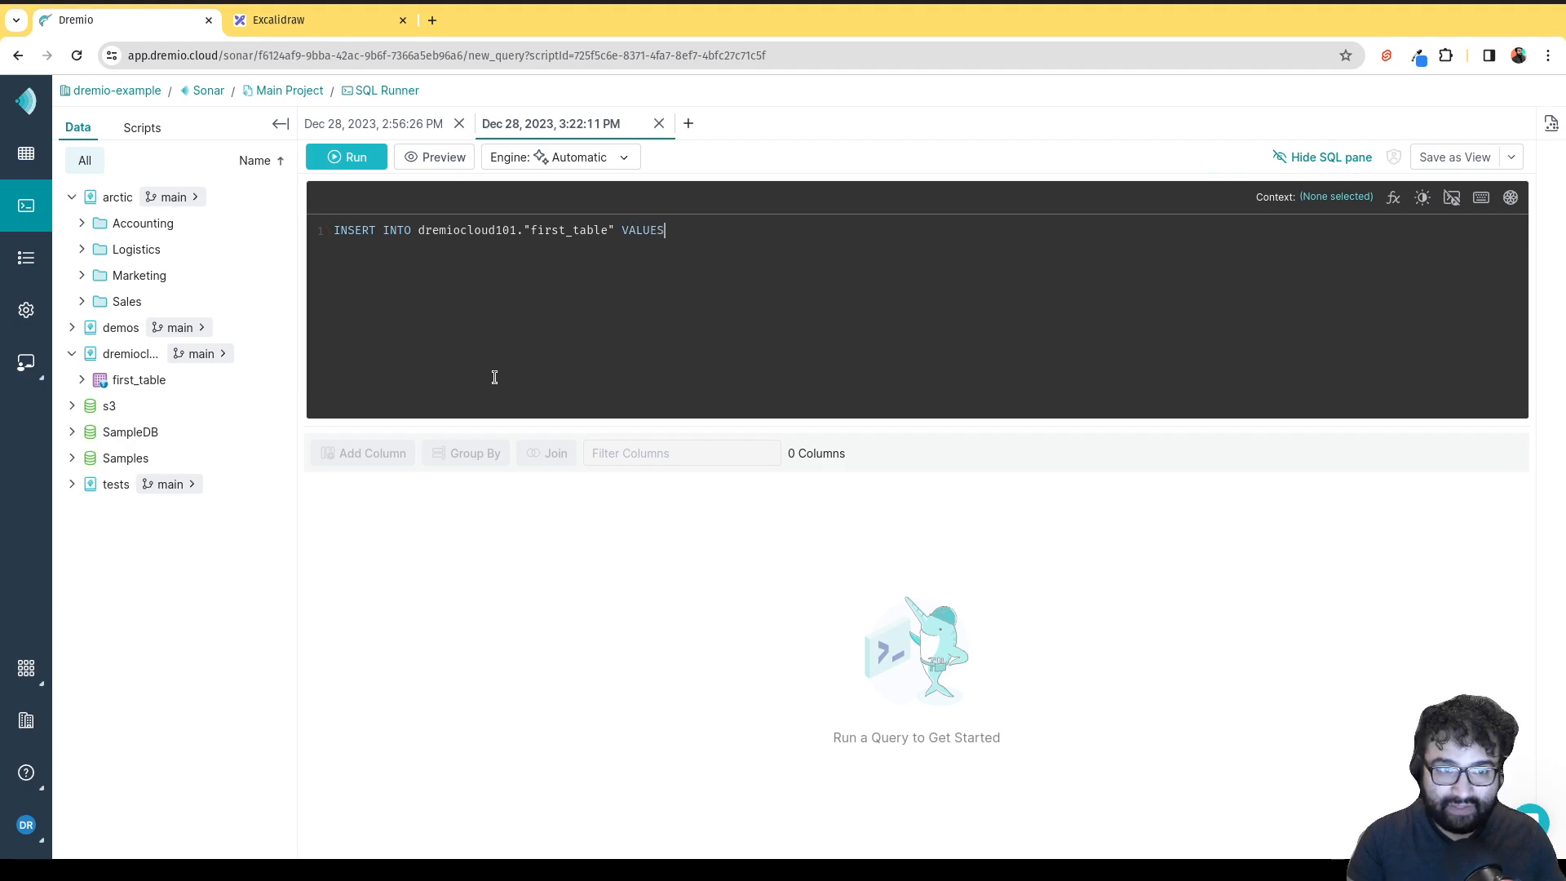
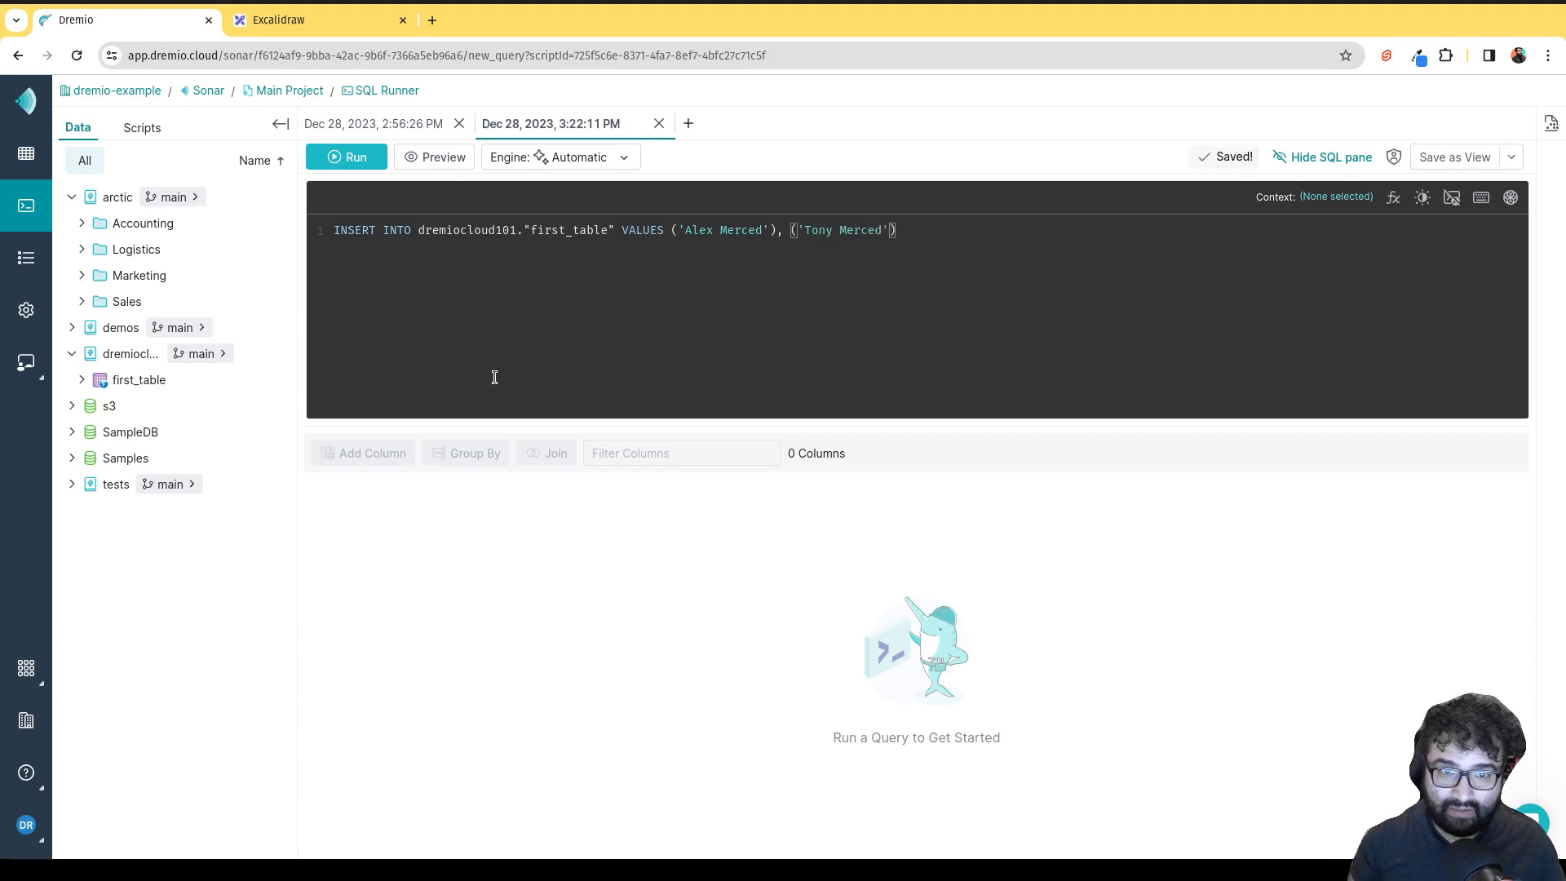
{"action": "type", "text": ");"}
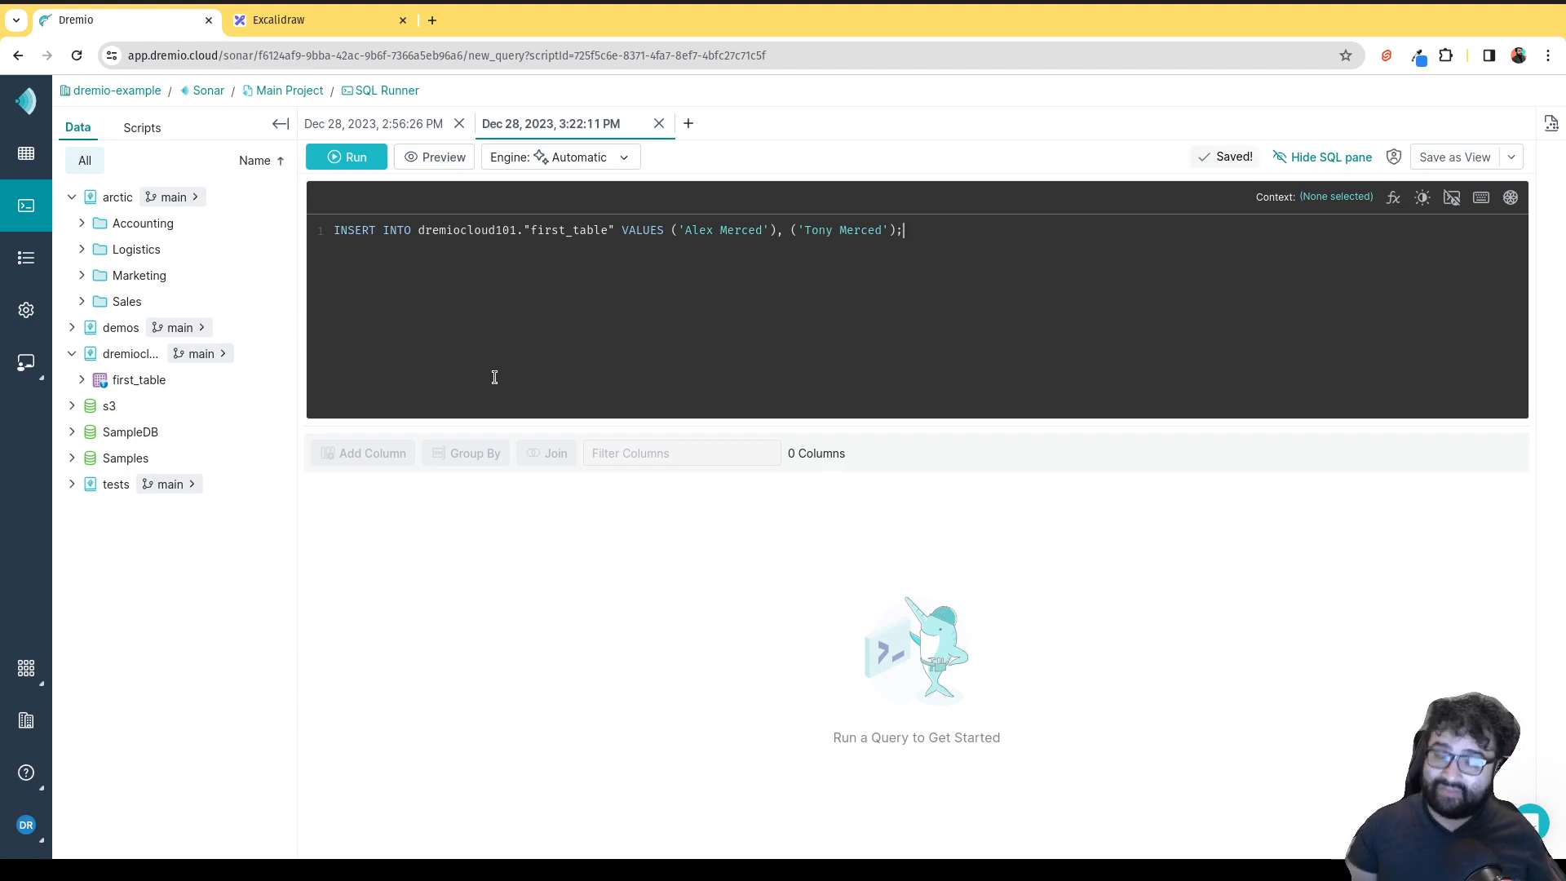
Add SELECT * FROM dremiocloud101."first_table"; on the line below the insert.
{"action": "key", "text": "Return"}
{"action": "key", "text": "Return"}
{"action": "type", "text": "SELE"}
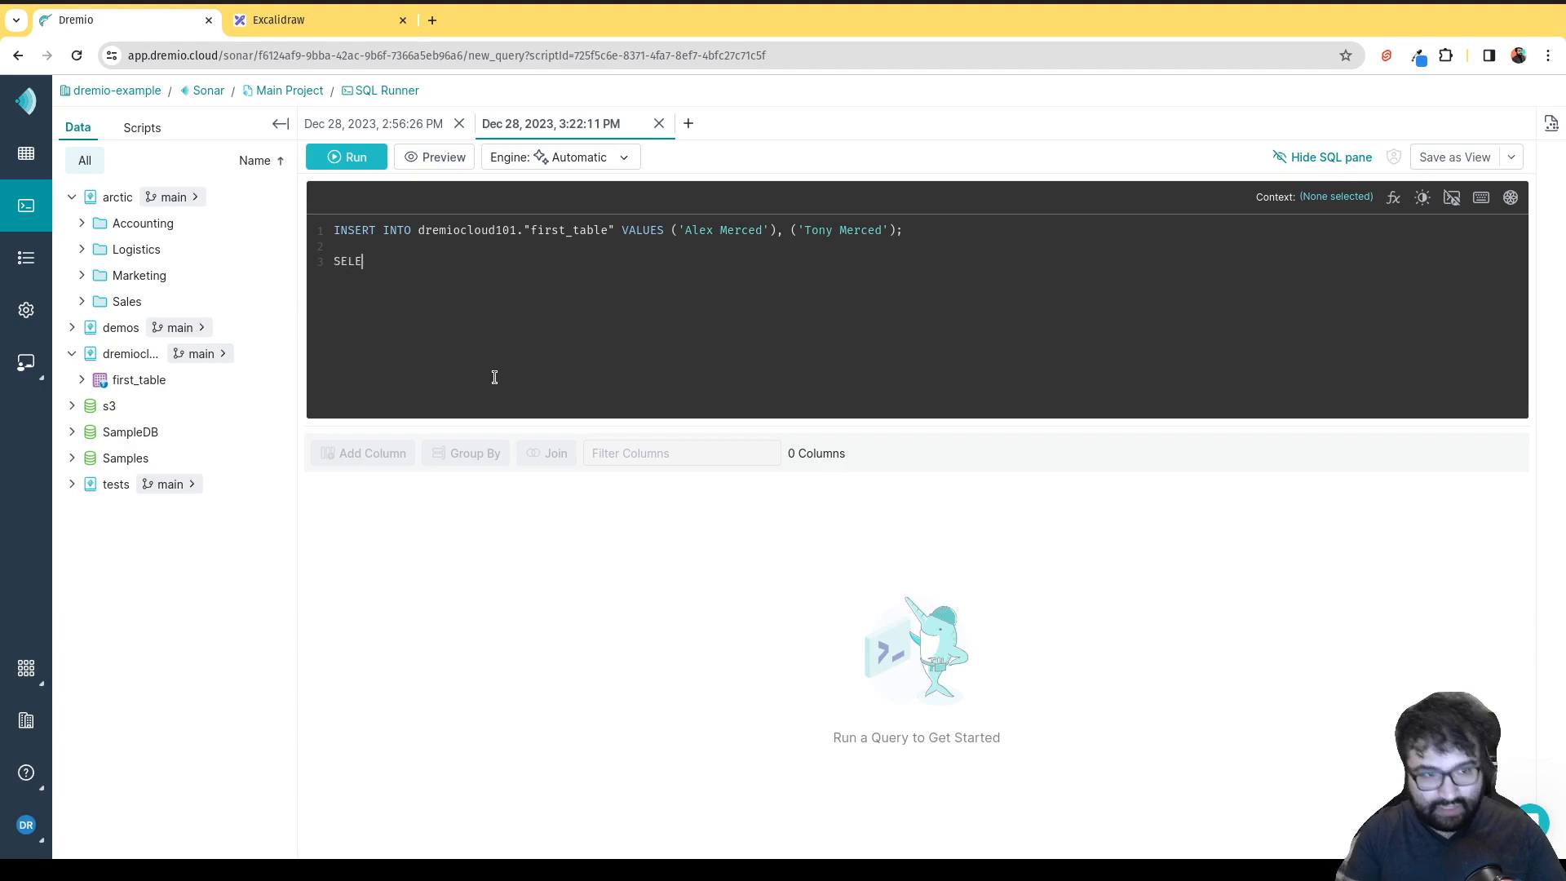
{"action": "type", "text": "CT *"}
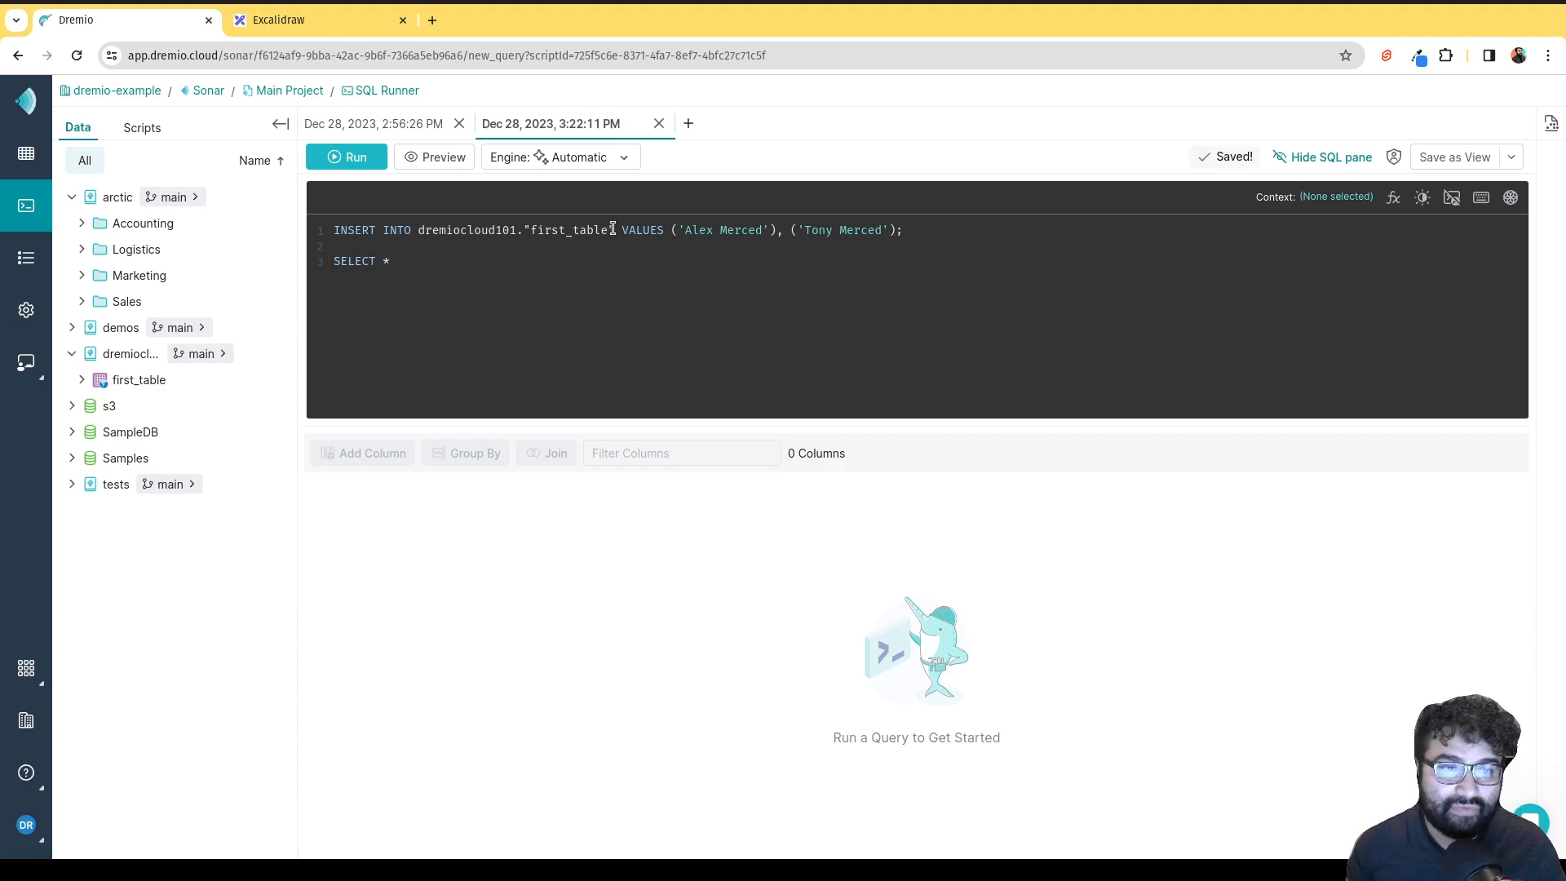
{"action": "left_click_drag", "start_coordinate": [614, 230], "coordinate": [417, 230]}
{"action": "key", "text": "ctrl+c"}
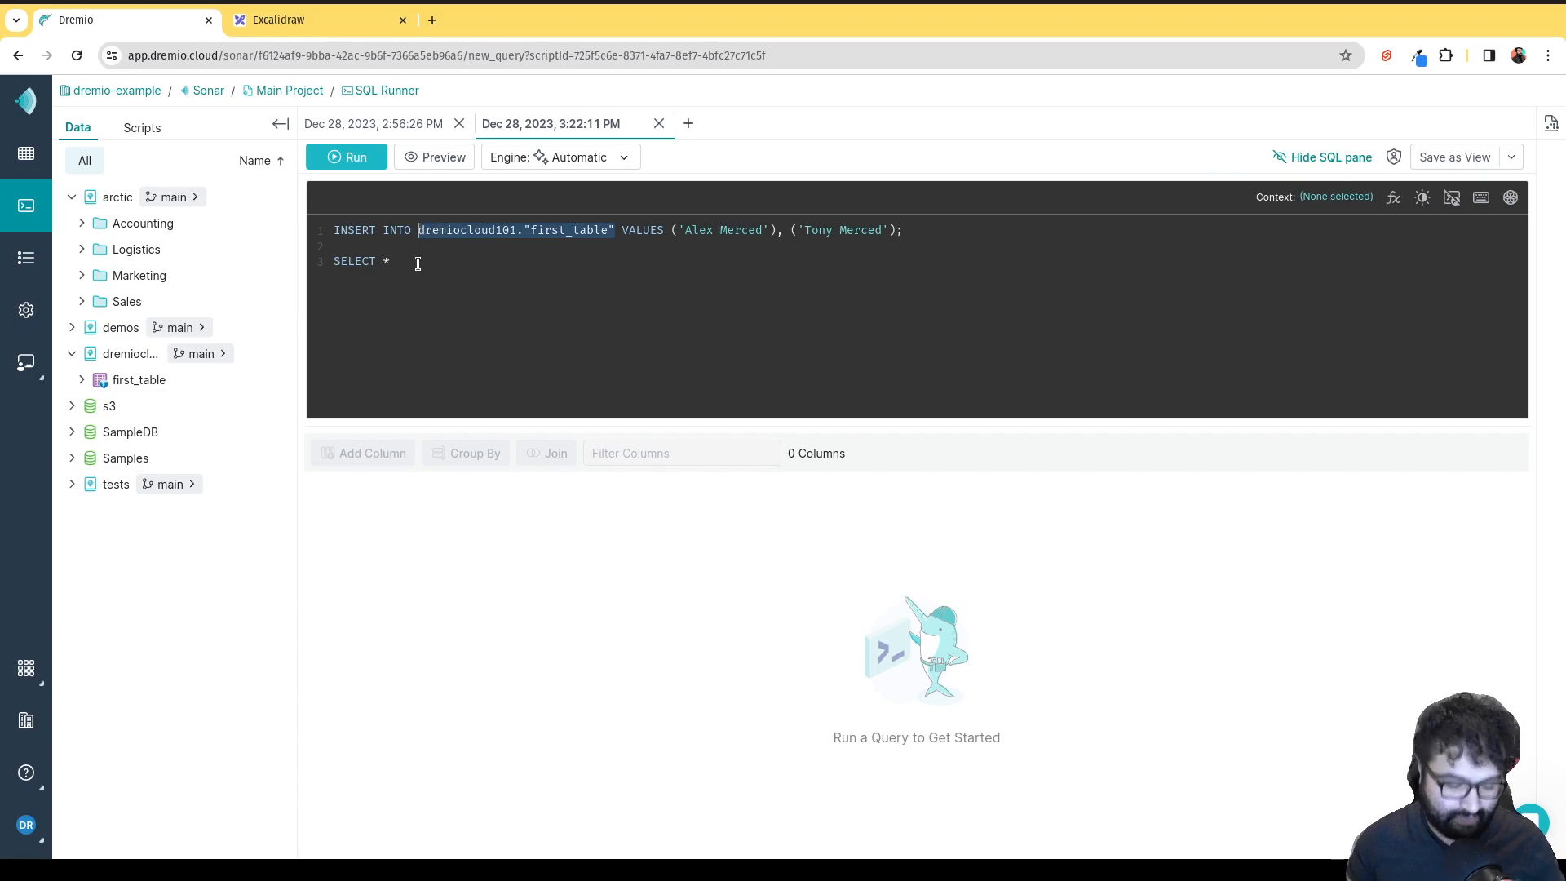
{"action": "left_click", "coordinate": [418, 261]}
{"action": "key", "text": "ctrl+v"}
{"action": "type", "text": ";"}
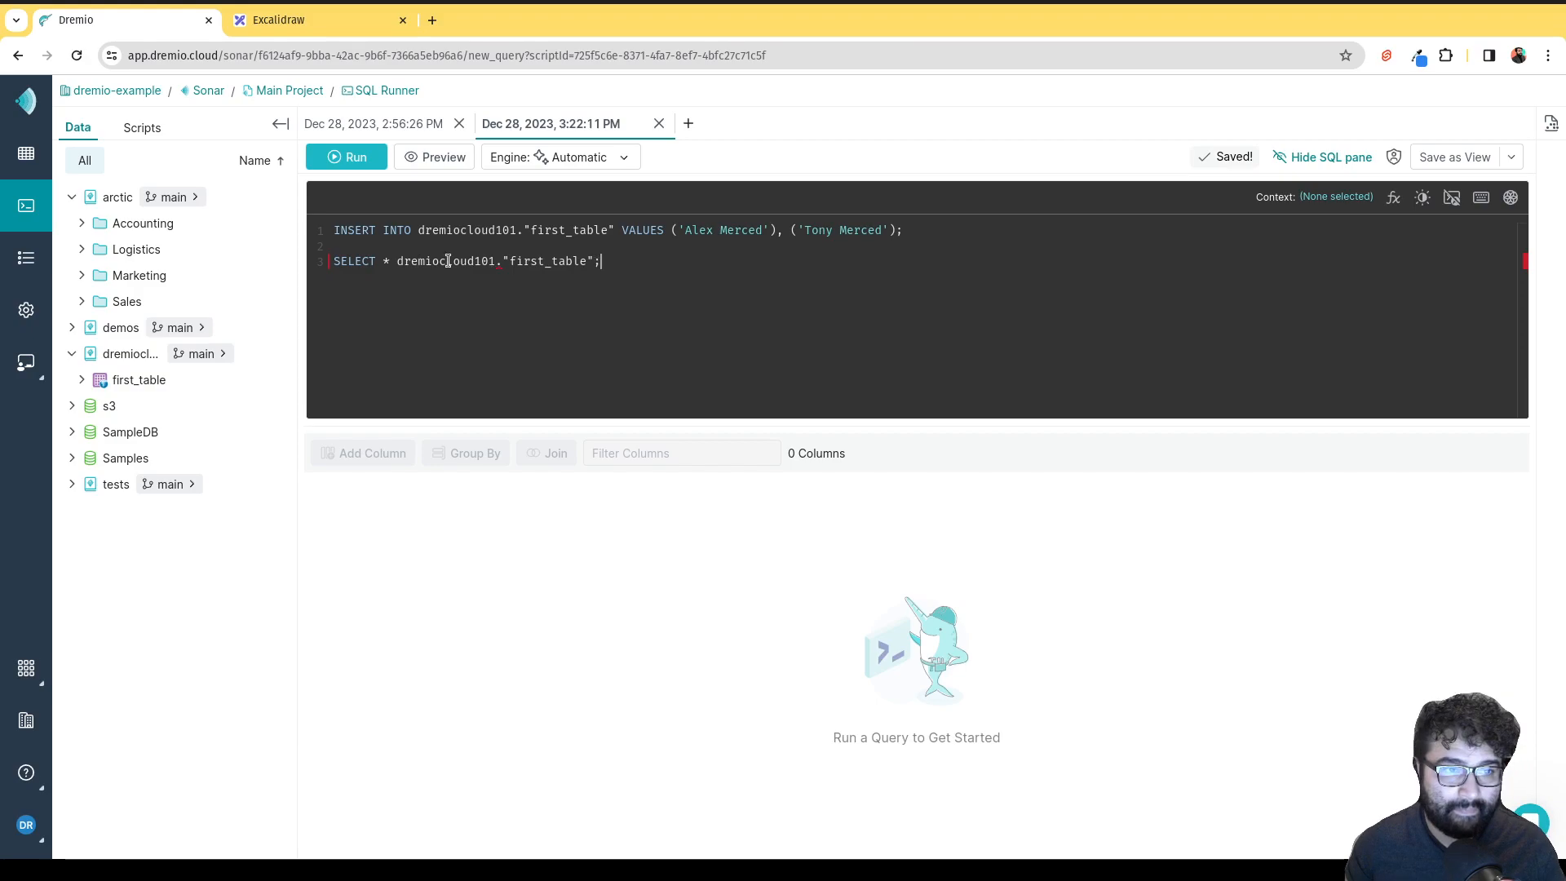
{"action": "left_click", "coordinate": [398, 262]}
{"action": "type", "text": "FROM"}
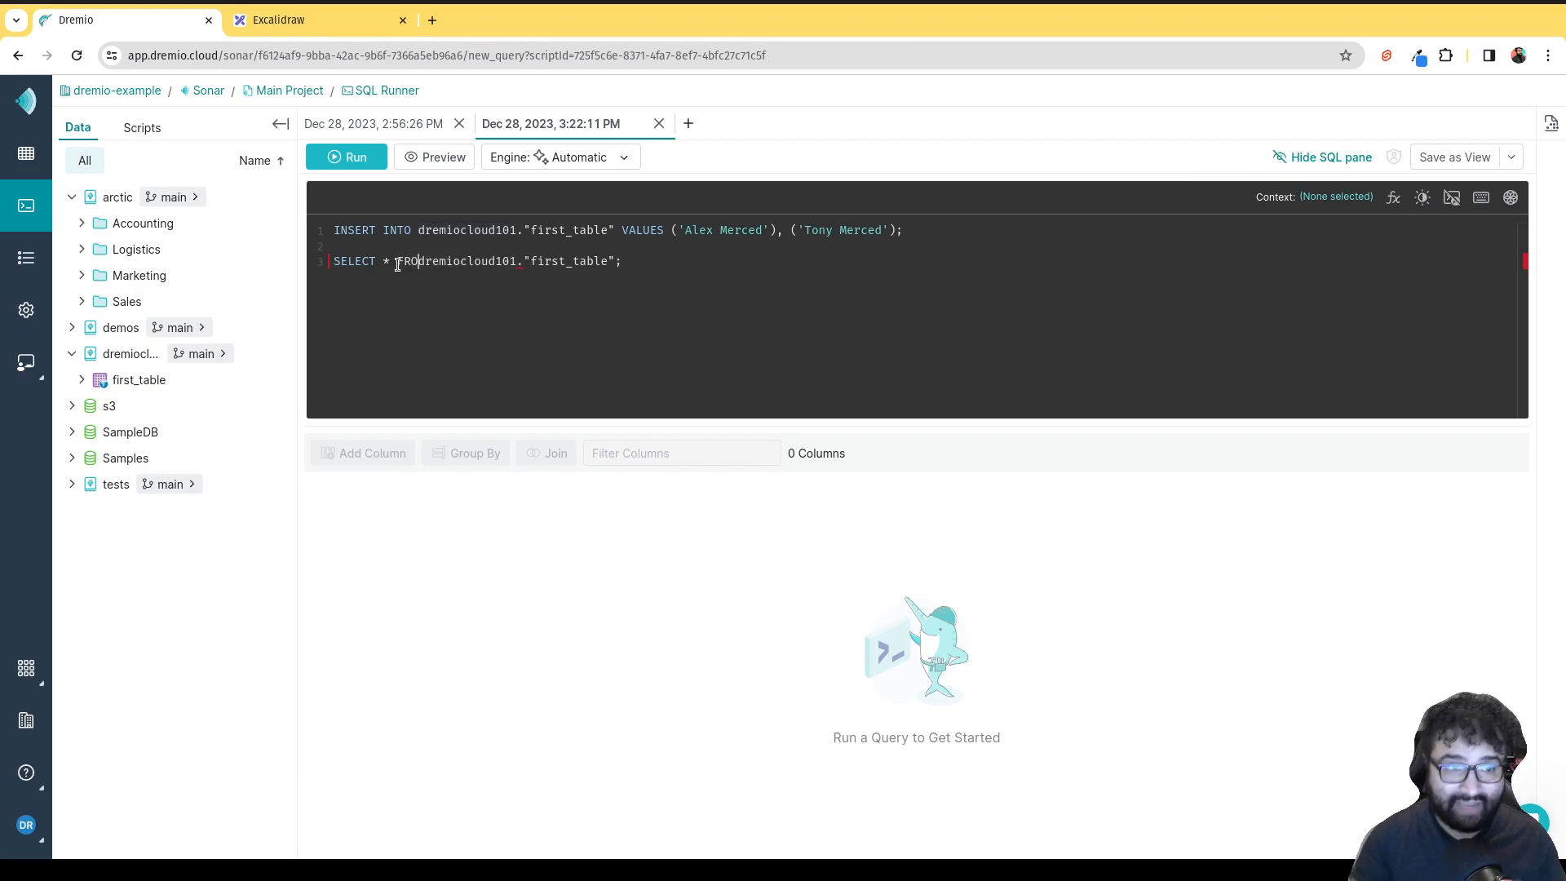
{"action": "left_click", "coordinate": [414, 316]}
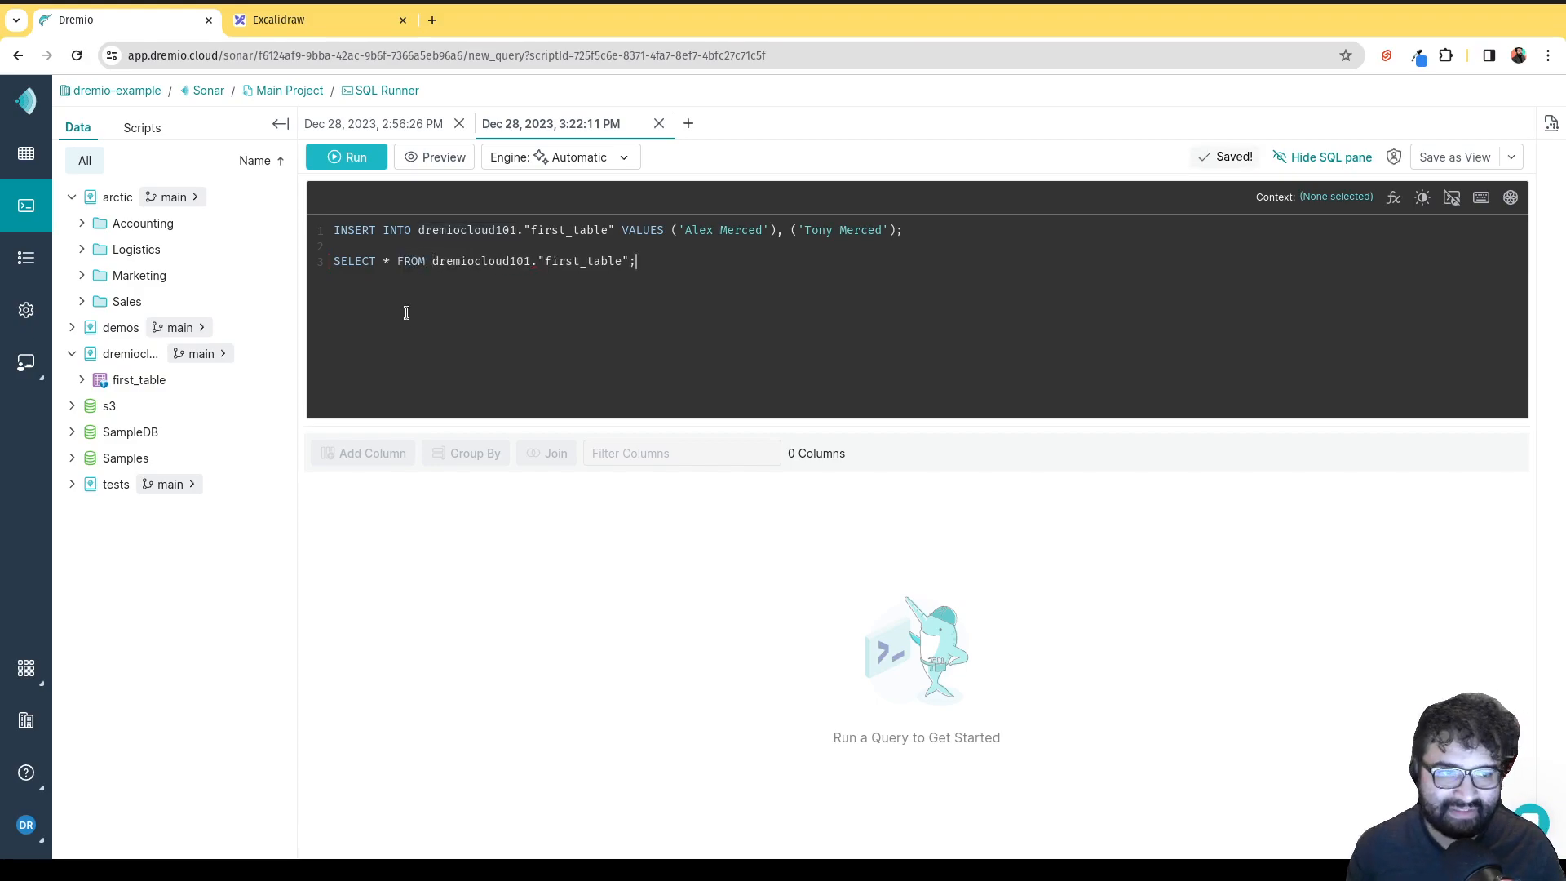
{"action": "left_click", "coordinate": [335, 232]}
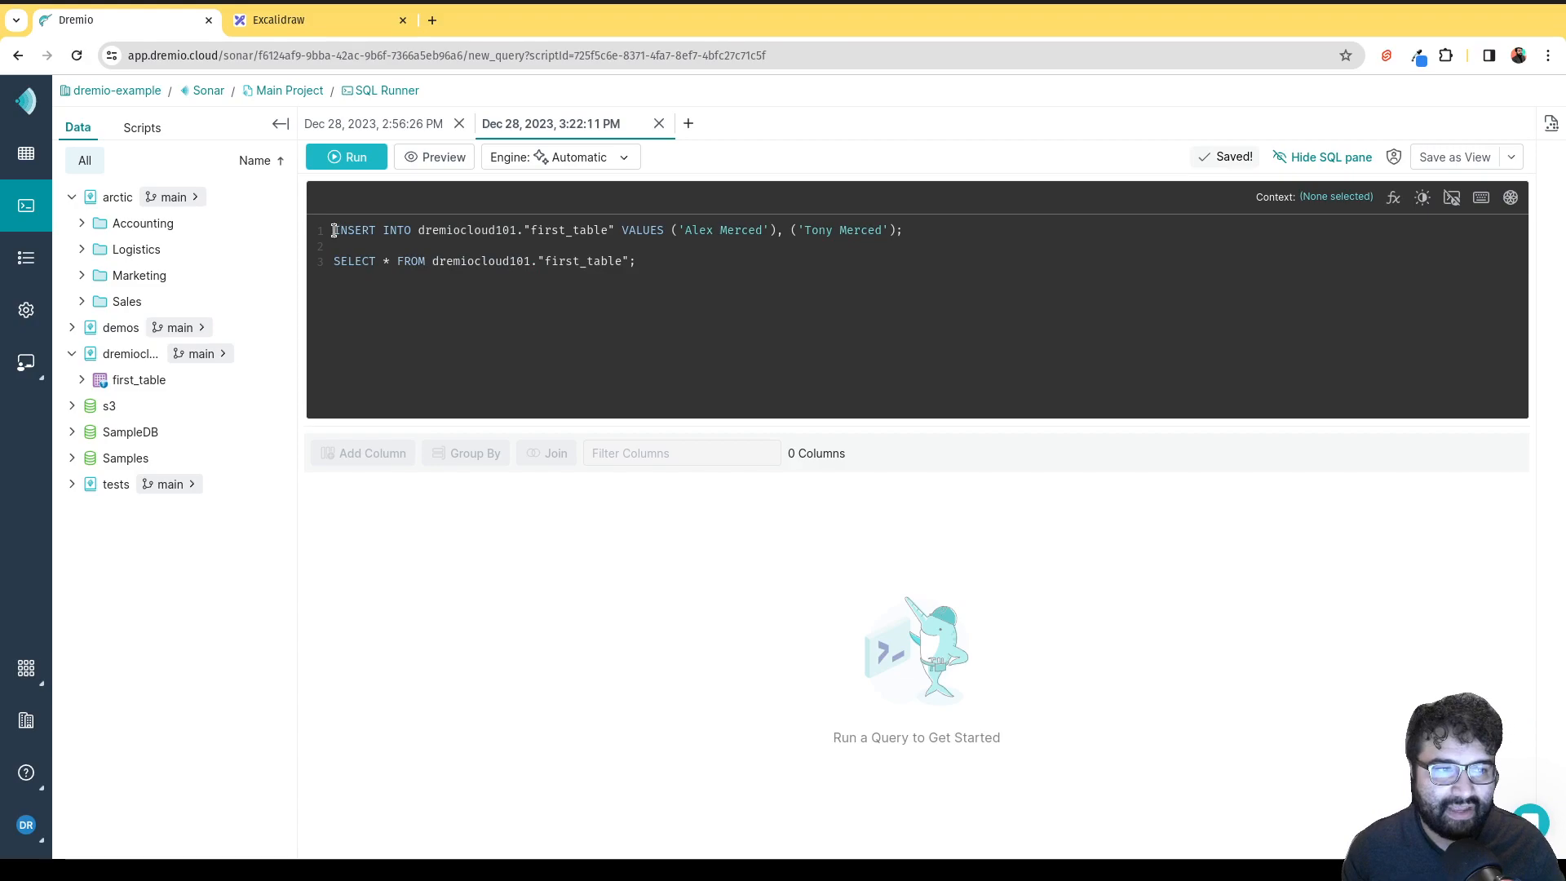
Run both statements and check Query1's 2 inserted rows and Query2's two names.
{"action": "left_click", "coordinate": [348, 158]}
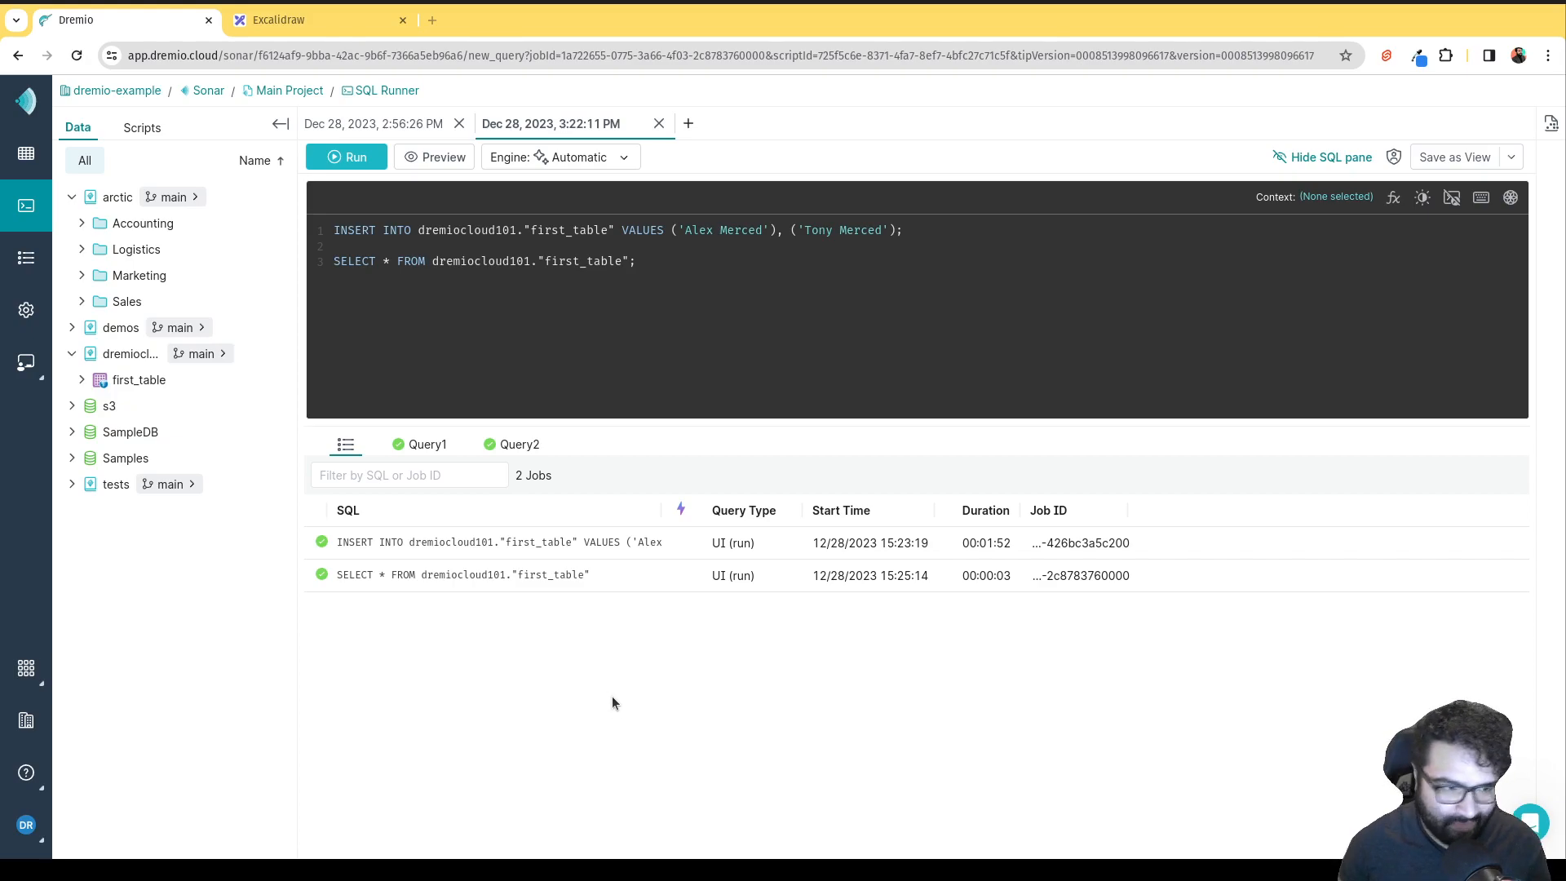
{"action": "left_click", "coordinate": [414, 441]}
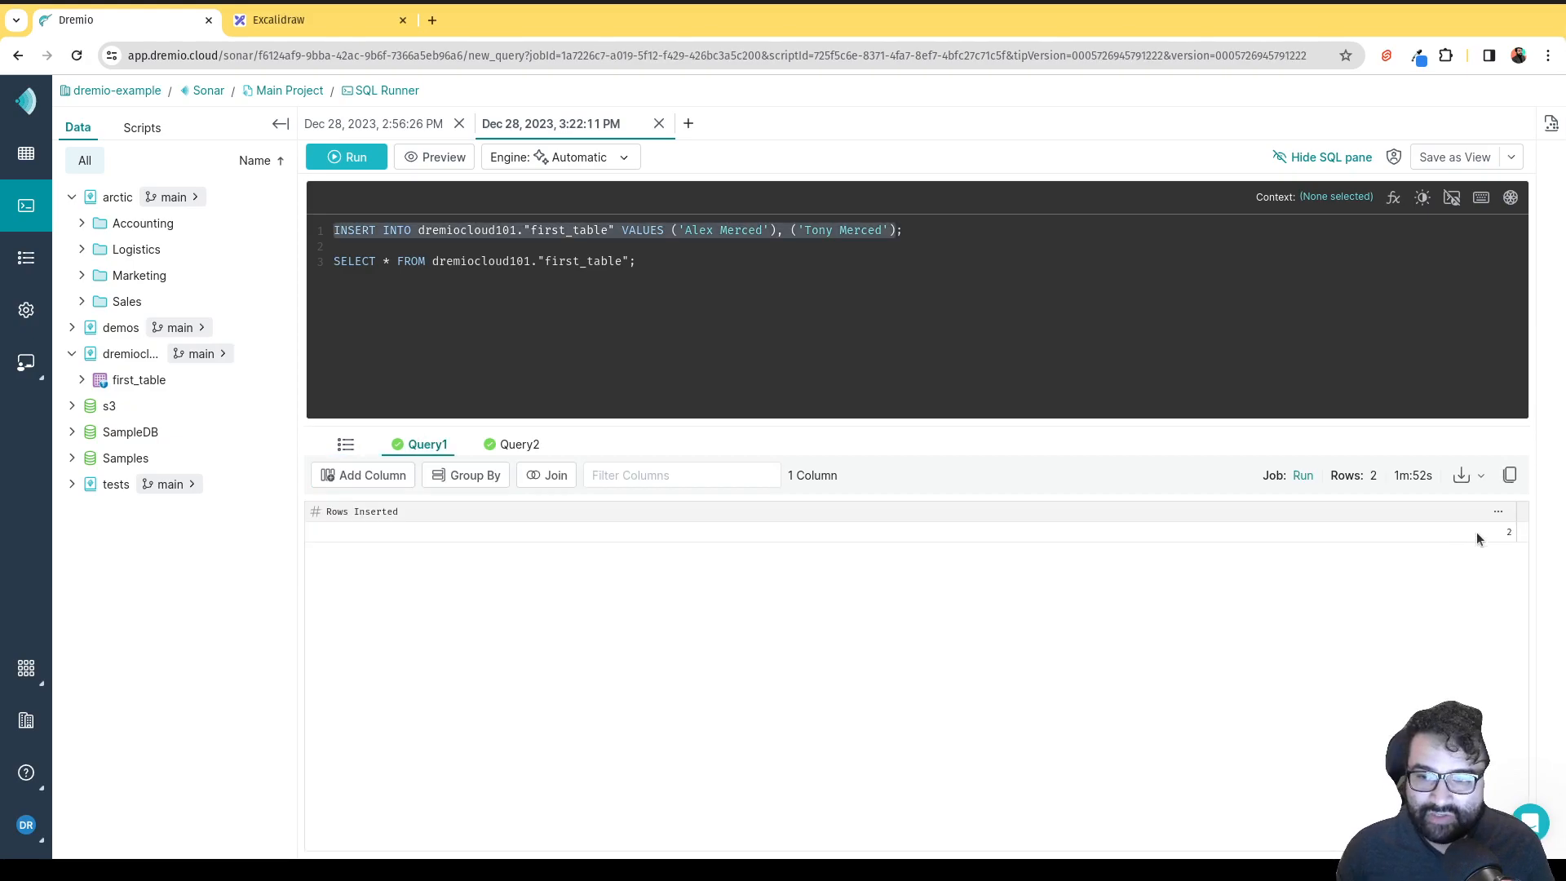
{"action": "left_click", "coordinate": [517, 444]}
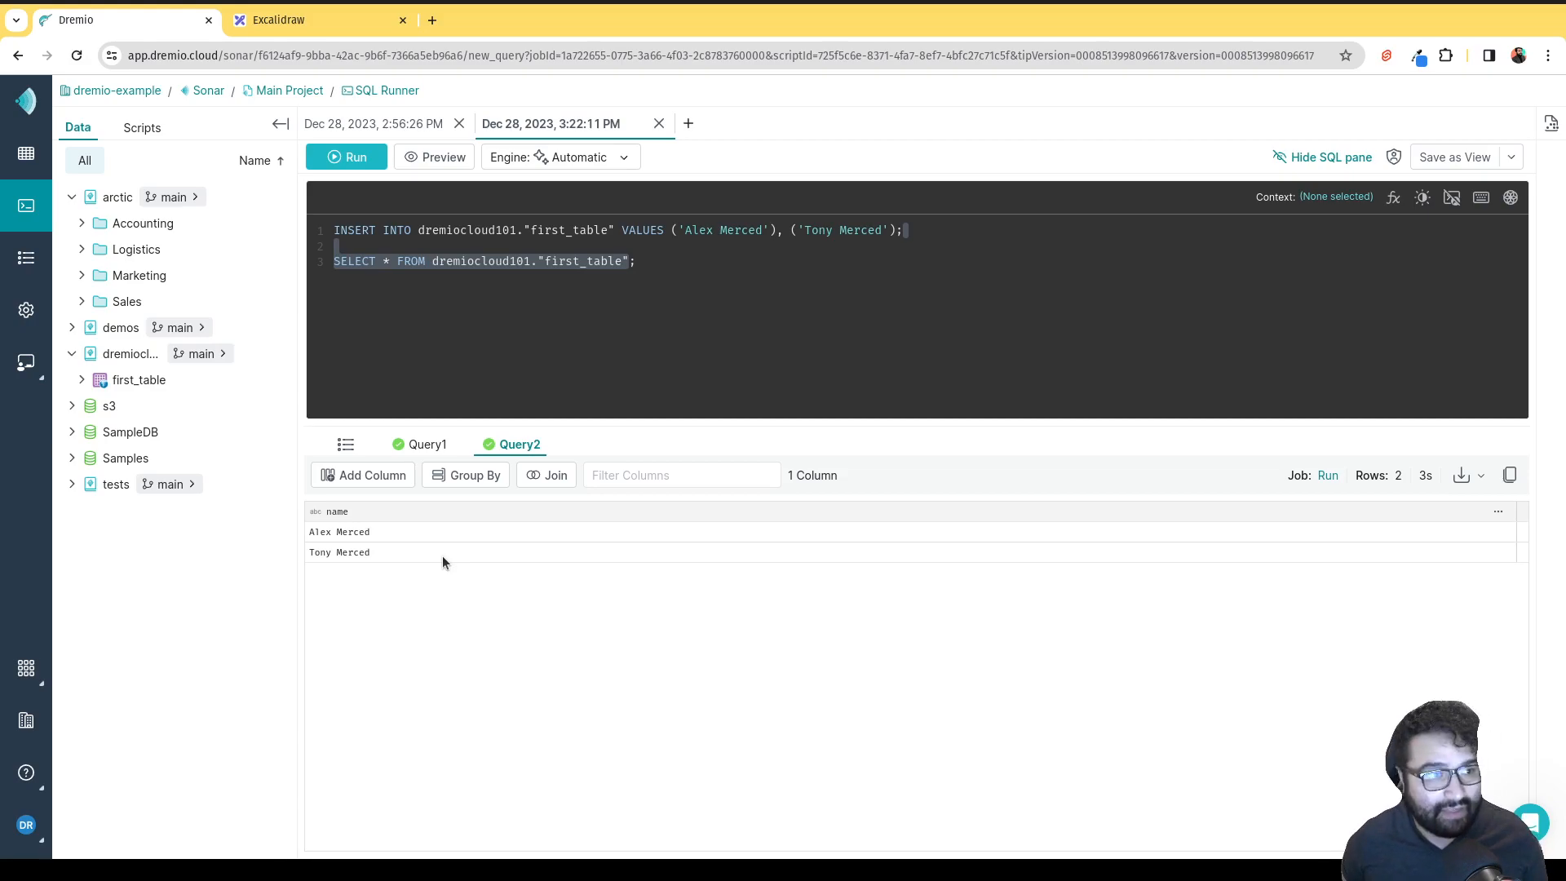
Open Project Settings > Engines to see the 2XS preview and M query engines.
{"action": "left_click", "coordinate": [28, 312]}
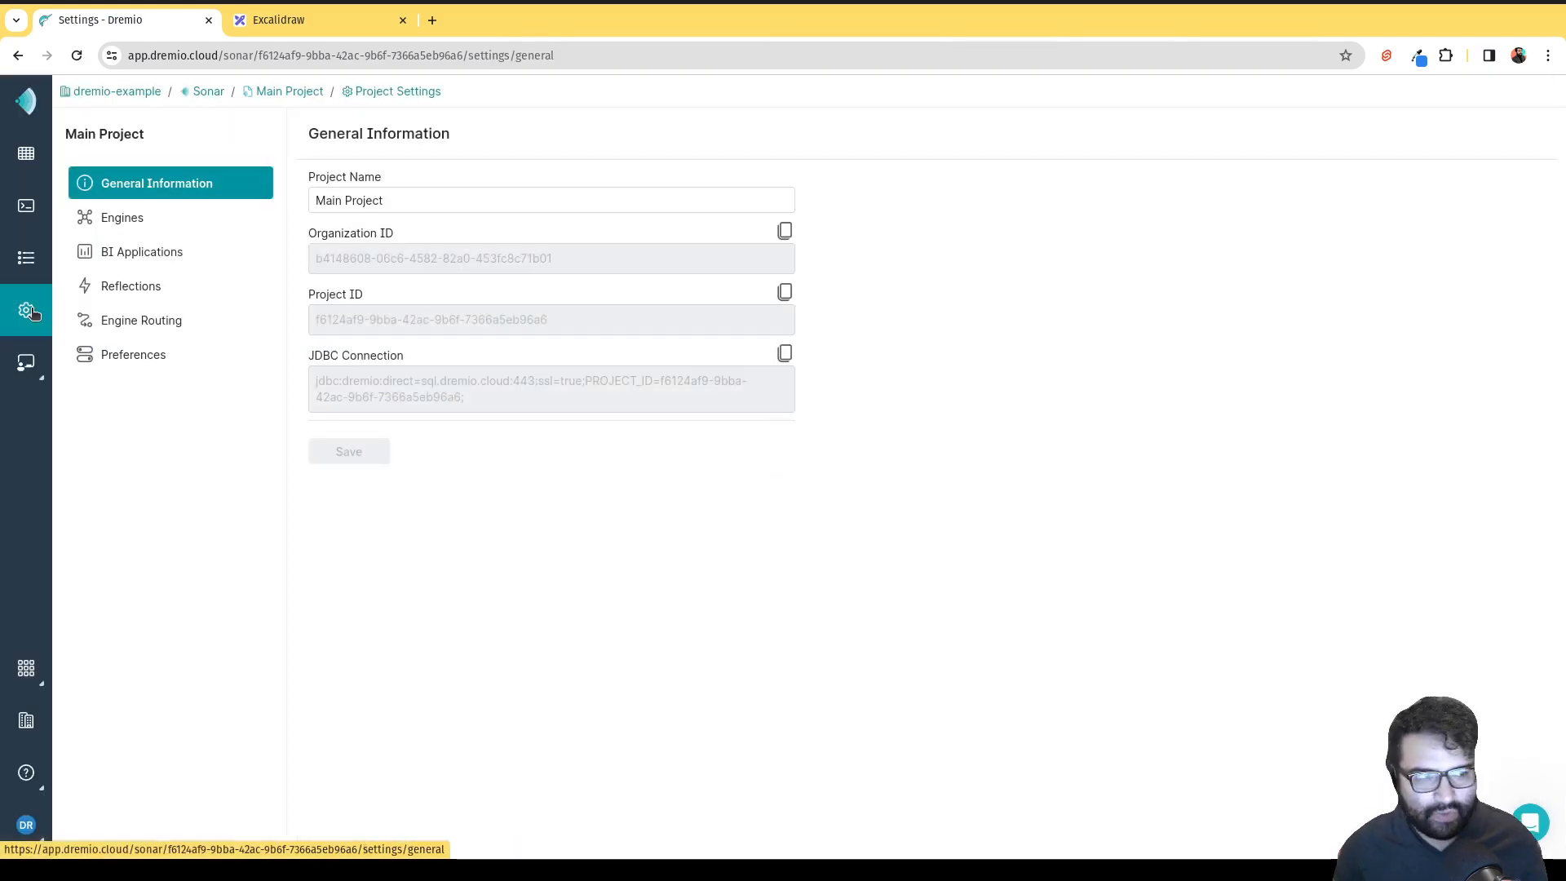
{"action": "left_click", "coordinate": [120, 229]}
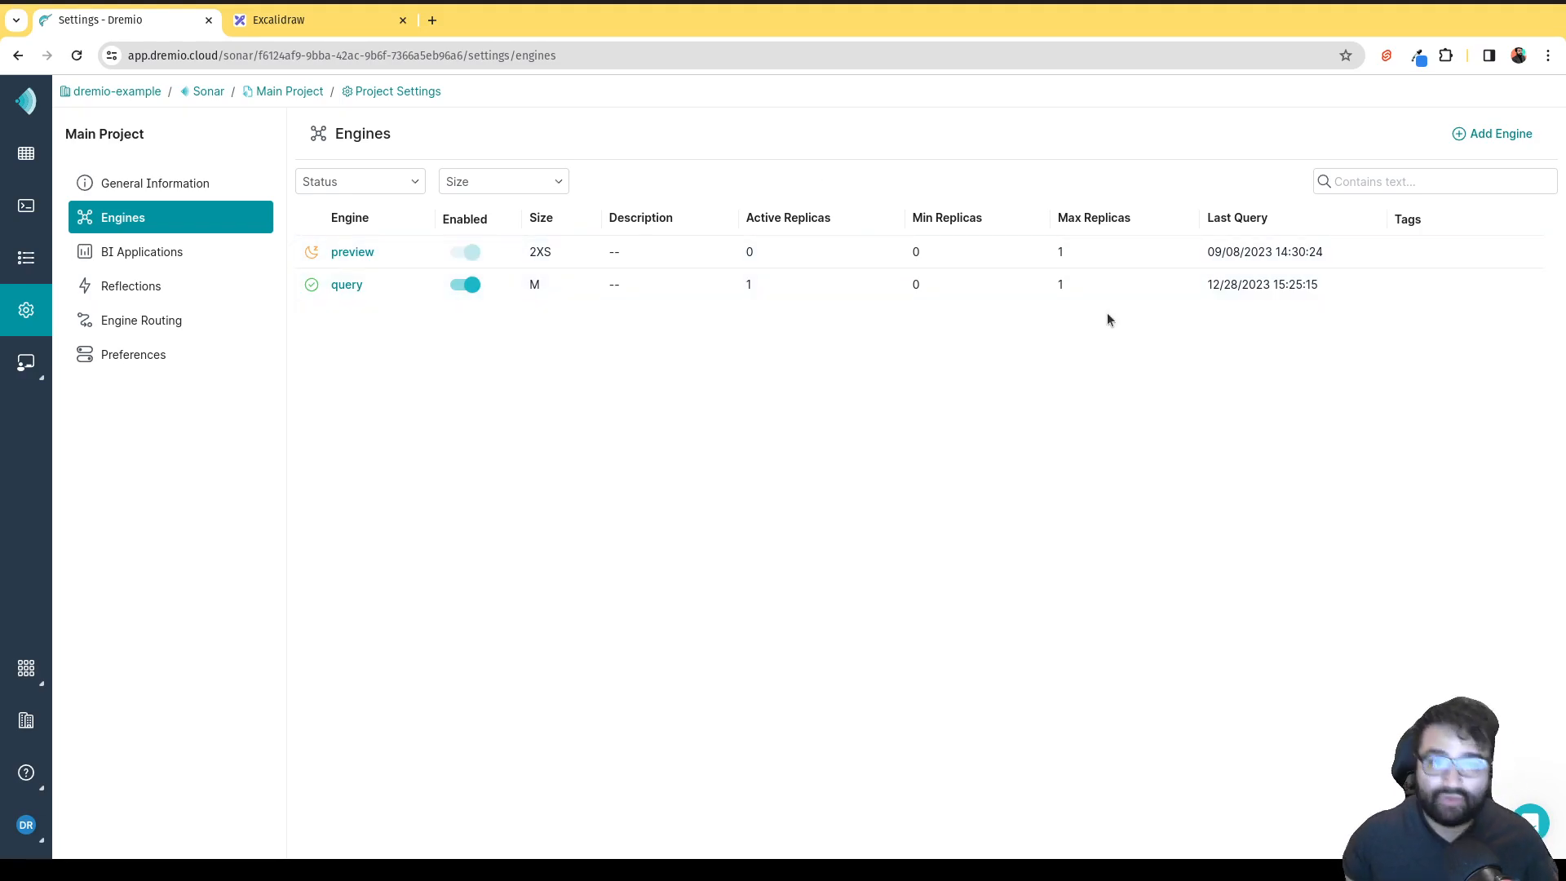
{"action": "mouse_move", "coordinate": [1485, 282]}
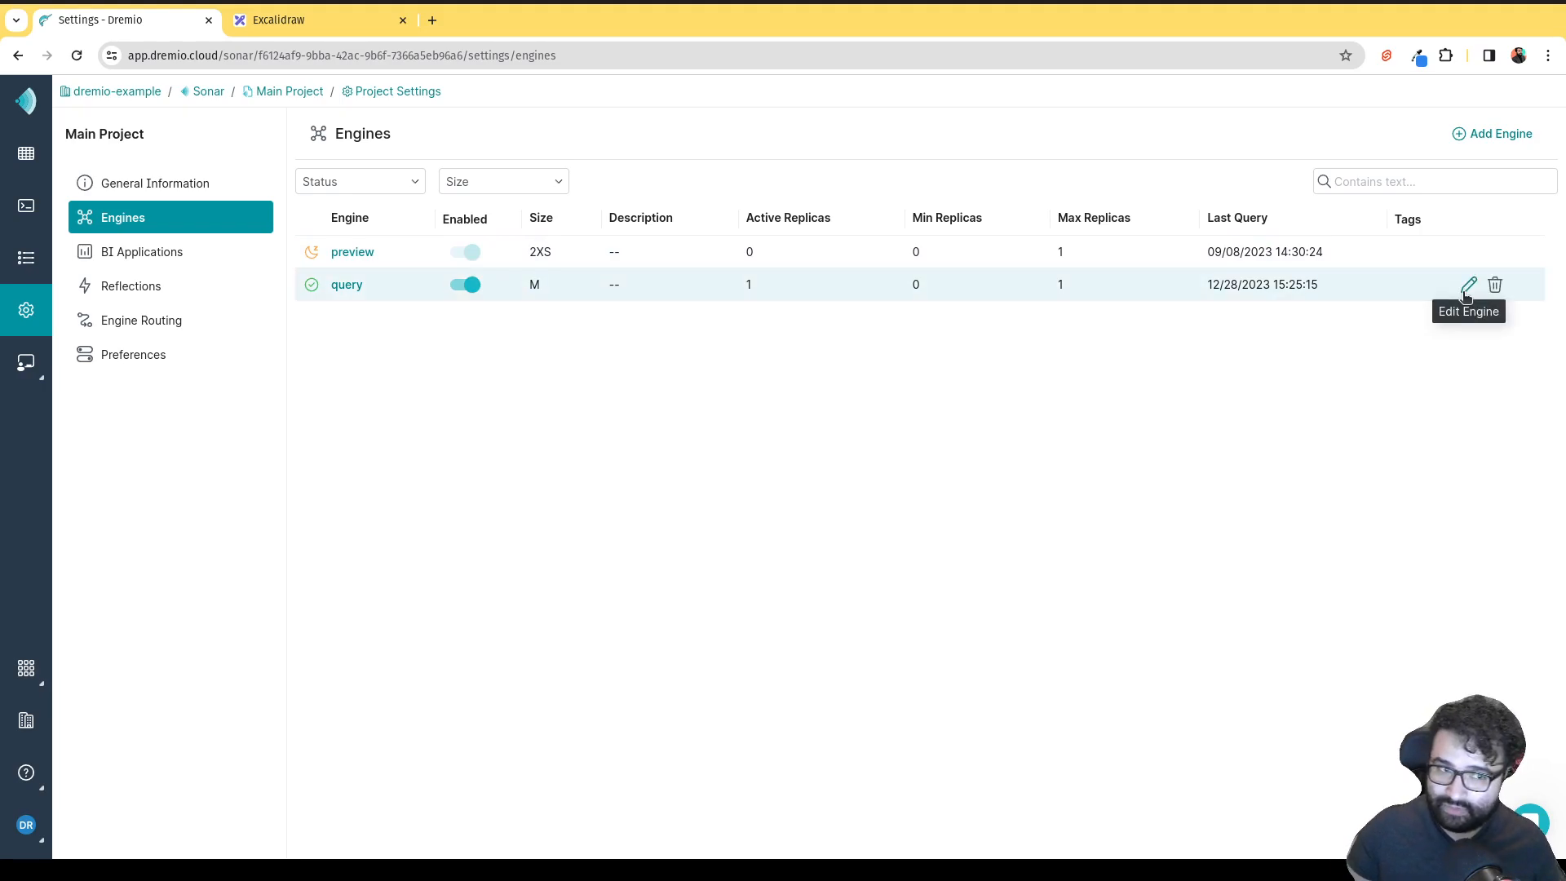
Open the query engine's Edit Engine dialog and review its concurrency and replica settings.
{"action": "left_click", "coordinate": [1467, 286]}
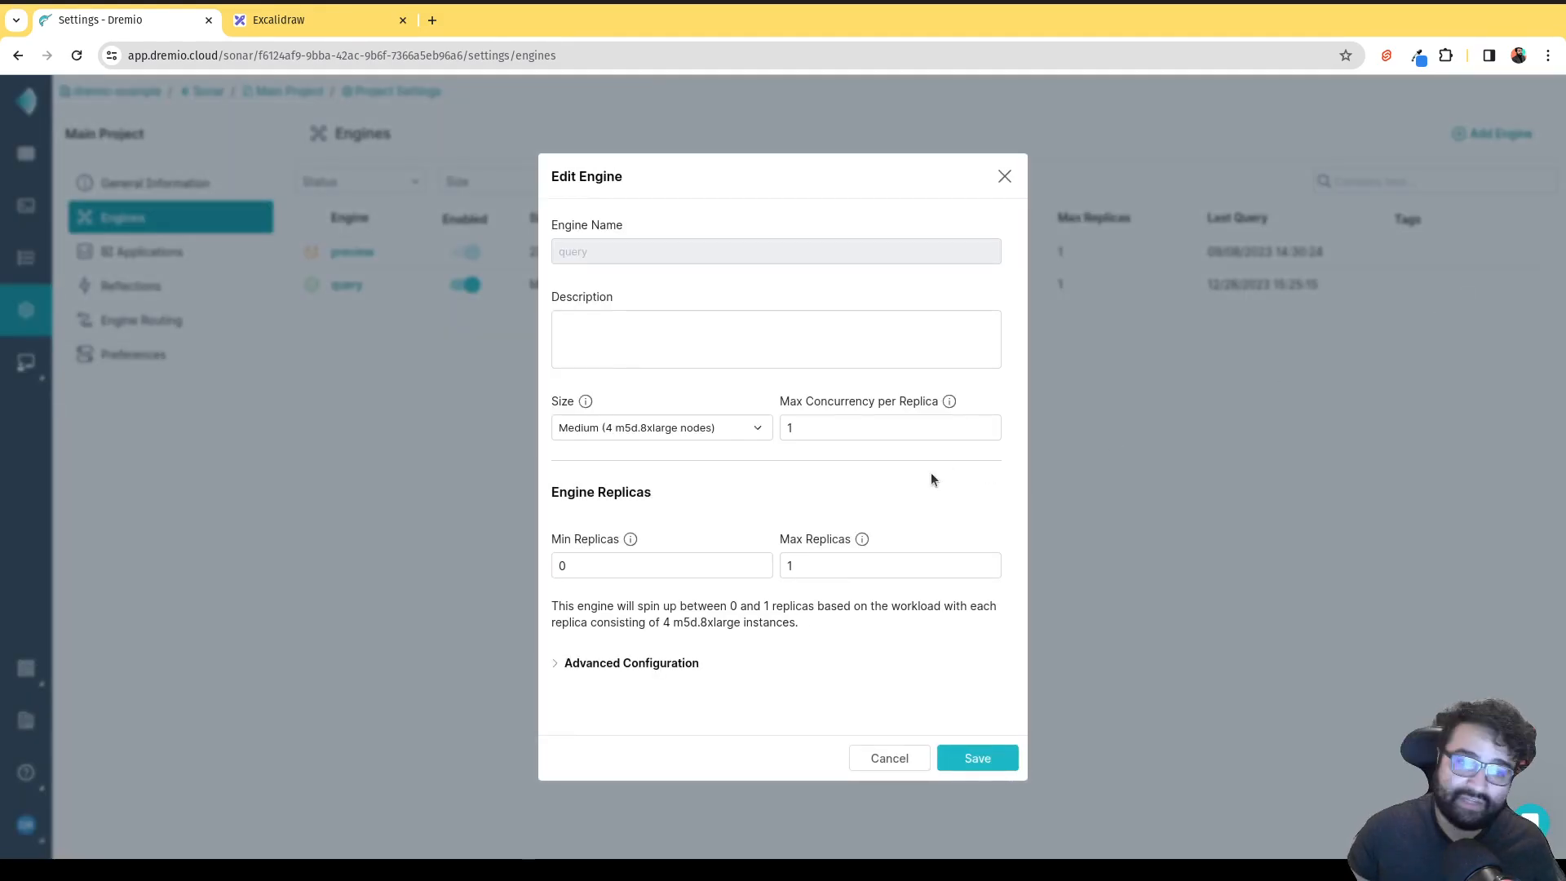
{"action": "double_click", "coordinate": [828, 431]}
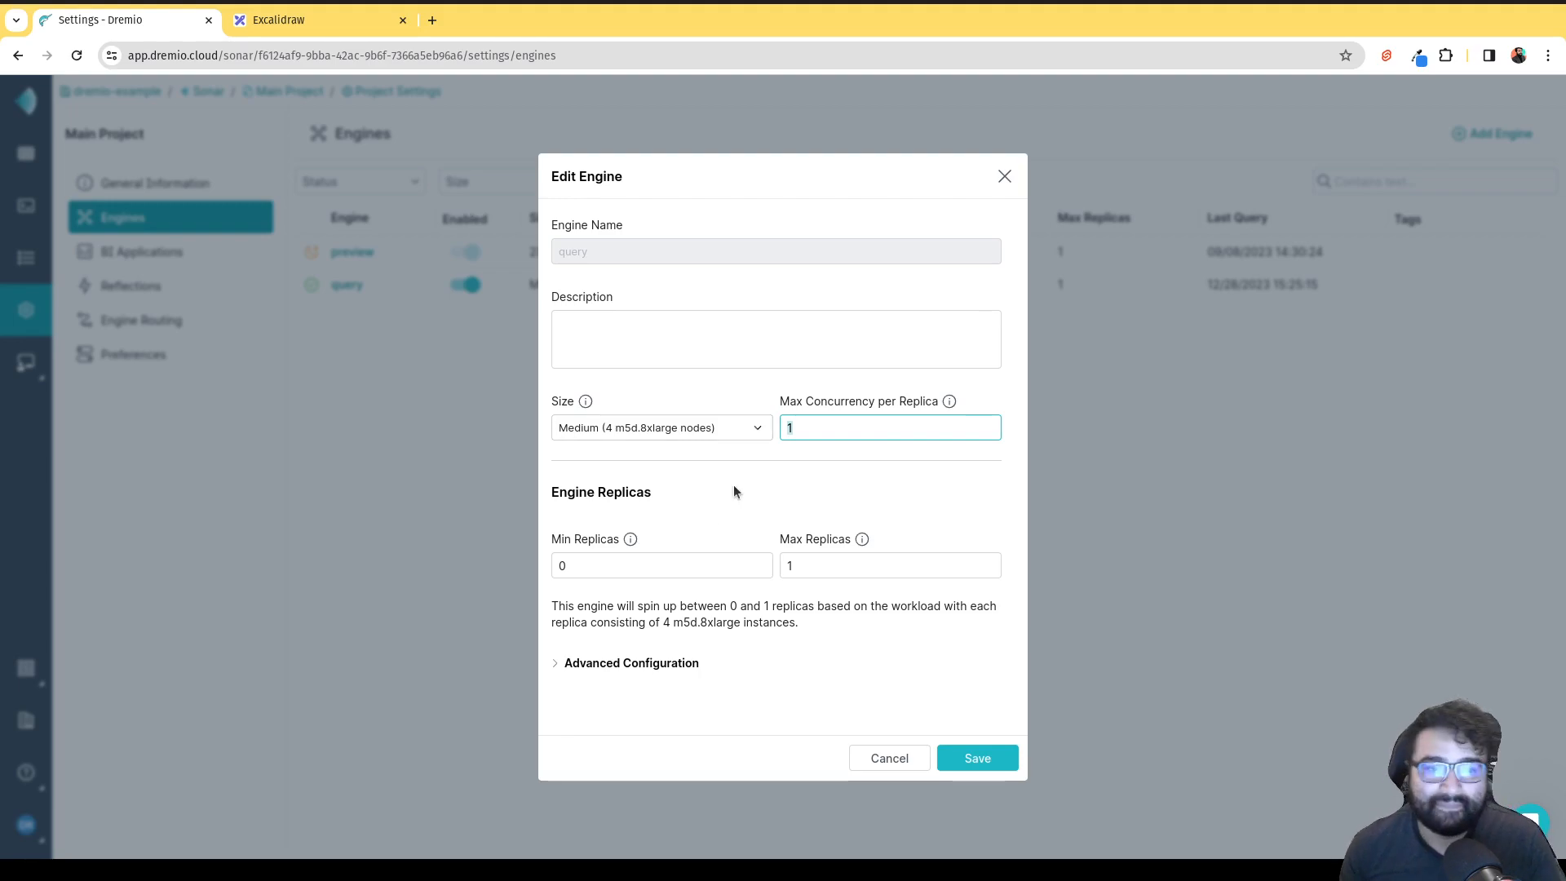
{"action": "left_click", "coordinate": [617, 569]}
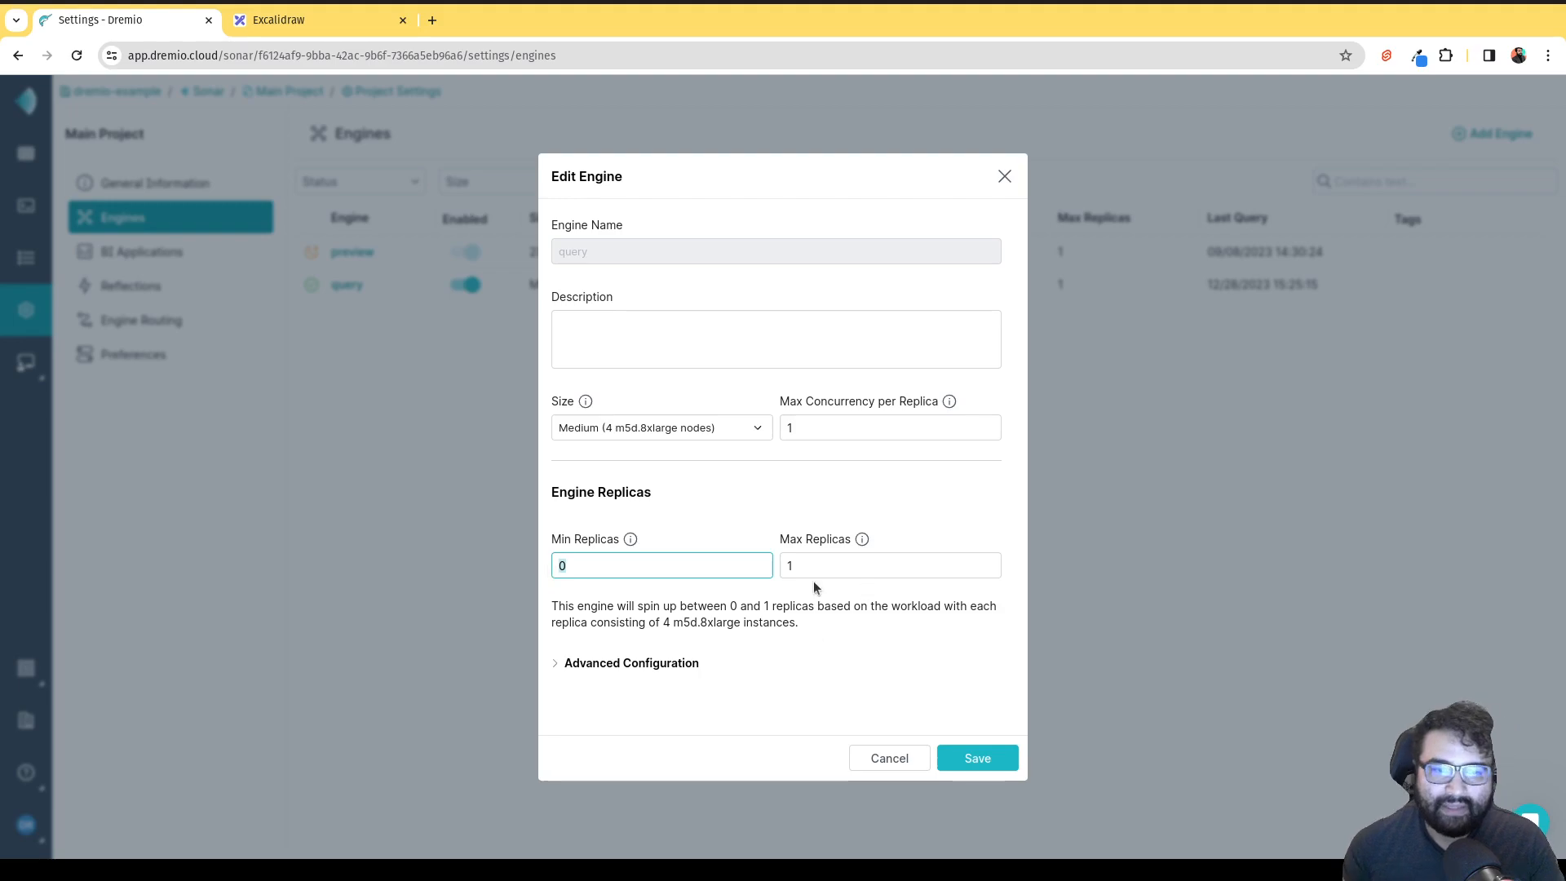
Expand Advanced Configuration to inspect the 900-second auto-stop, then cancel without saving.
{"action": "left_click", "coordinate": [675, 662]}
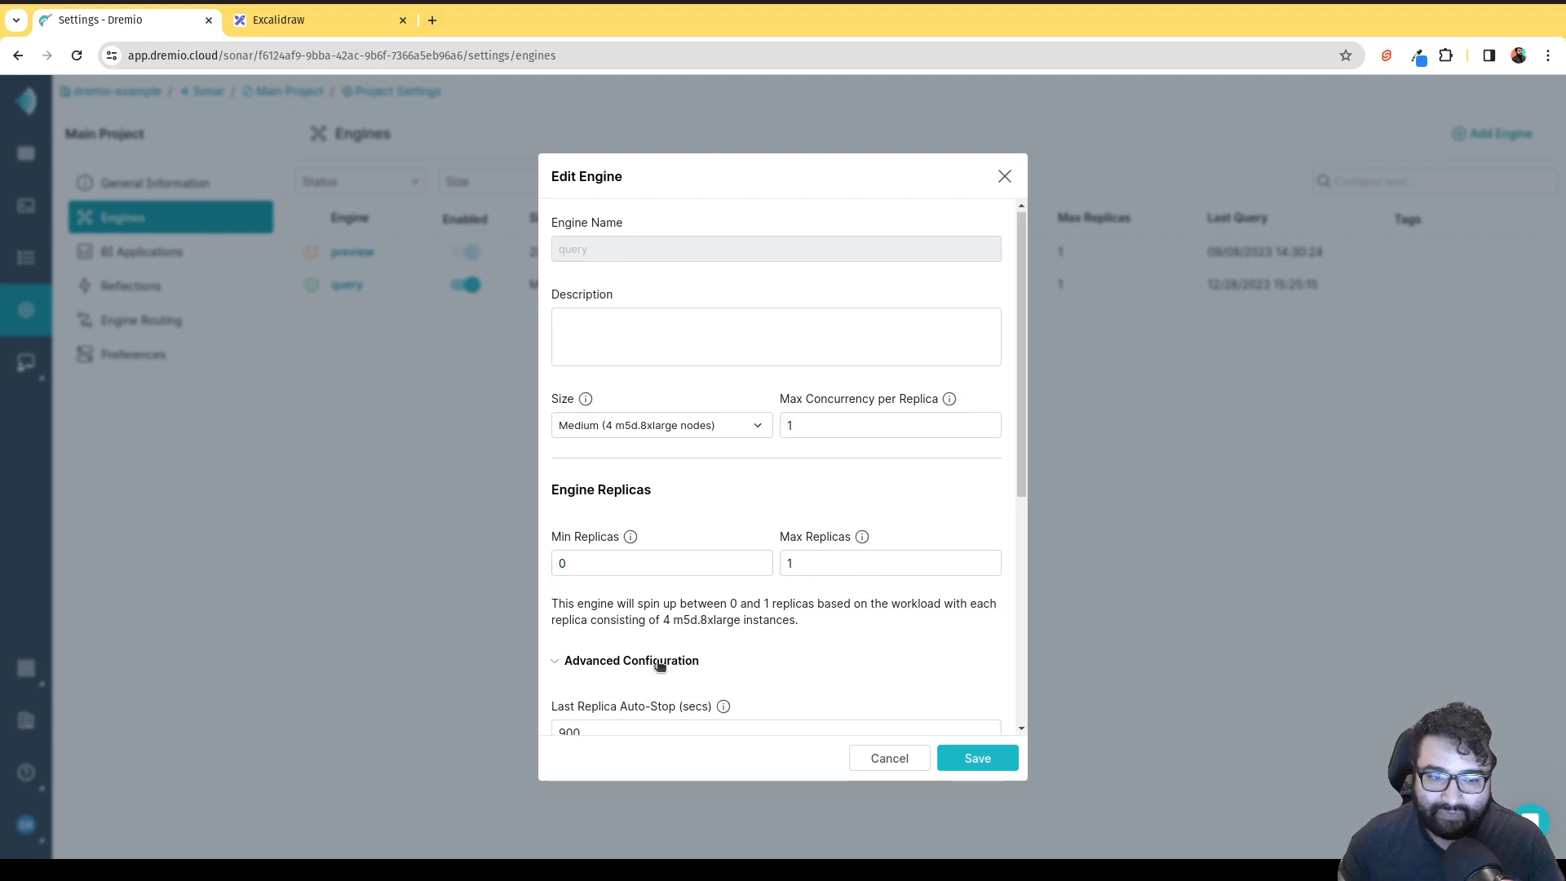
{"action": "scroll", "coordinate": [657, 662], "scroll_direction": "down", "scroll_amount": 2}
{"action": "left_click_drag", "start_coordinate": [605, 559], "coordinate": [554, 564]}
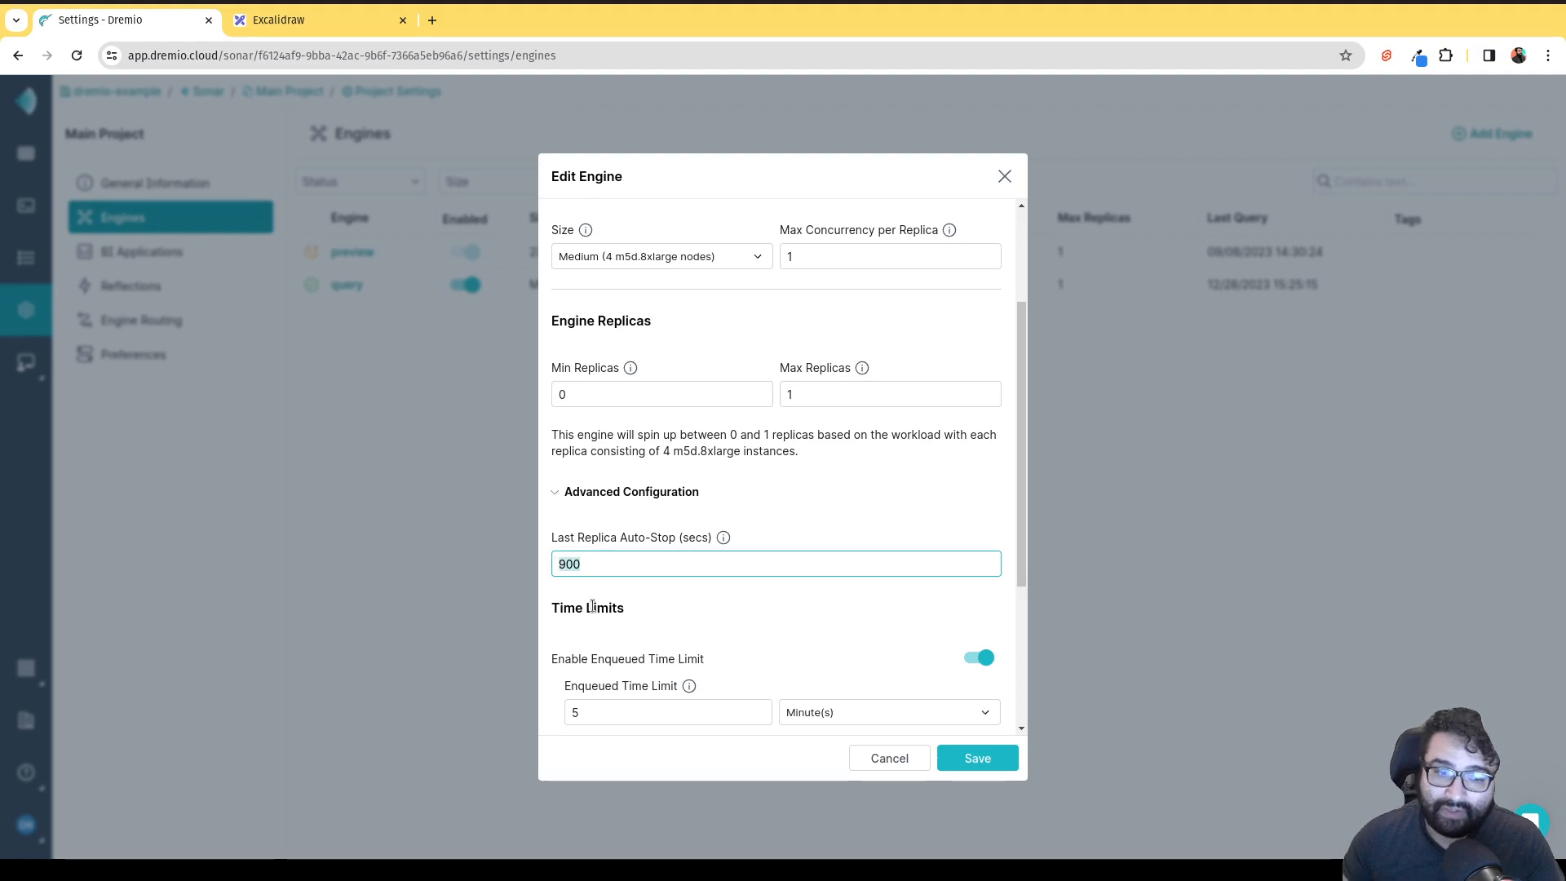
{"action": "left_click", "coordinate": [585, 565]}
{"action": "left_click_drag", "start_coordinate": [585, 563], "coordinate": [558, 563]}
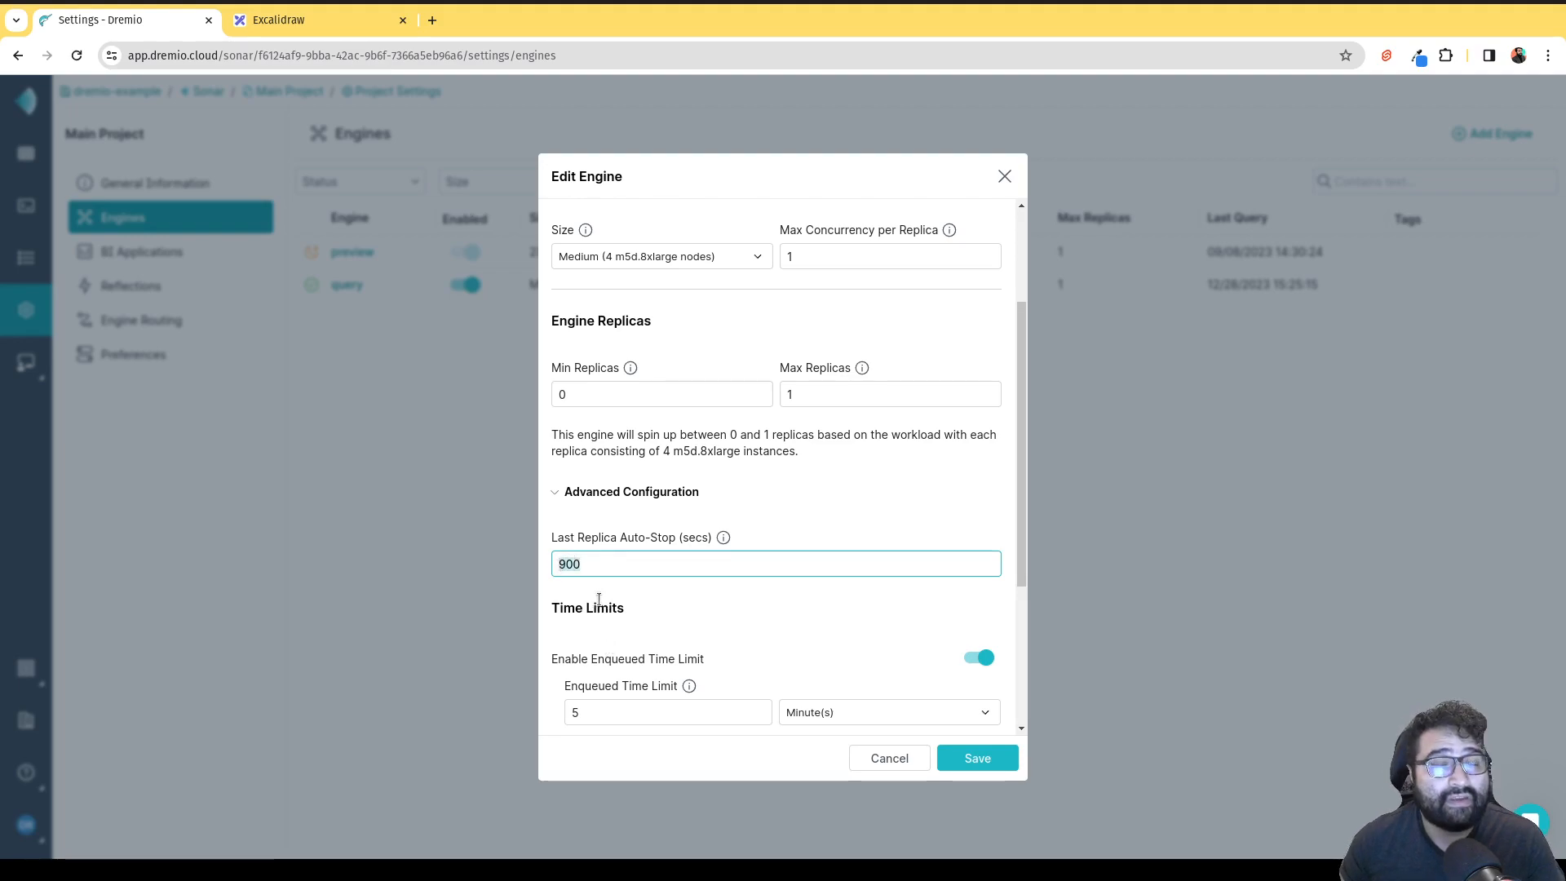
{"action": "left_click", "coordinate": [594, 569]}
{"action": "left_click_drag", "start_coordinate": [594, 569], "coordinate": [555, 563]}
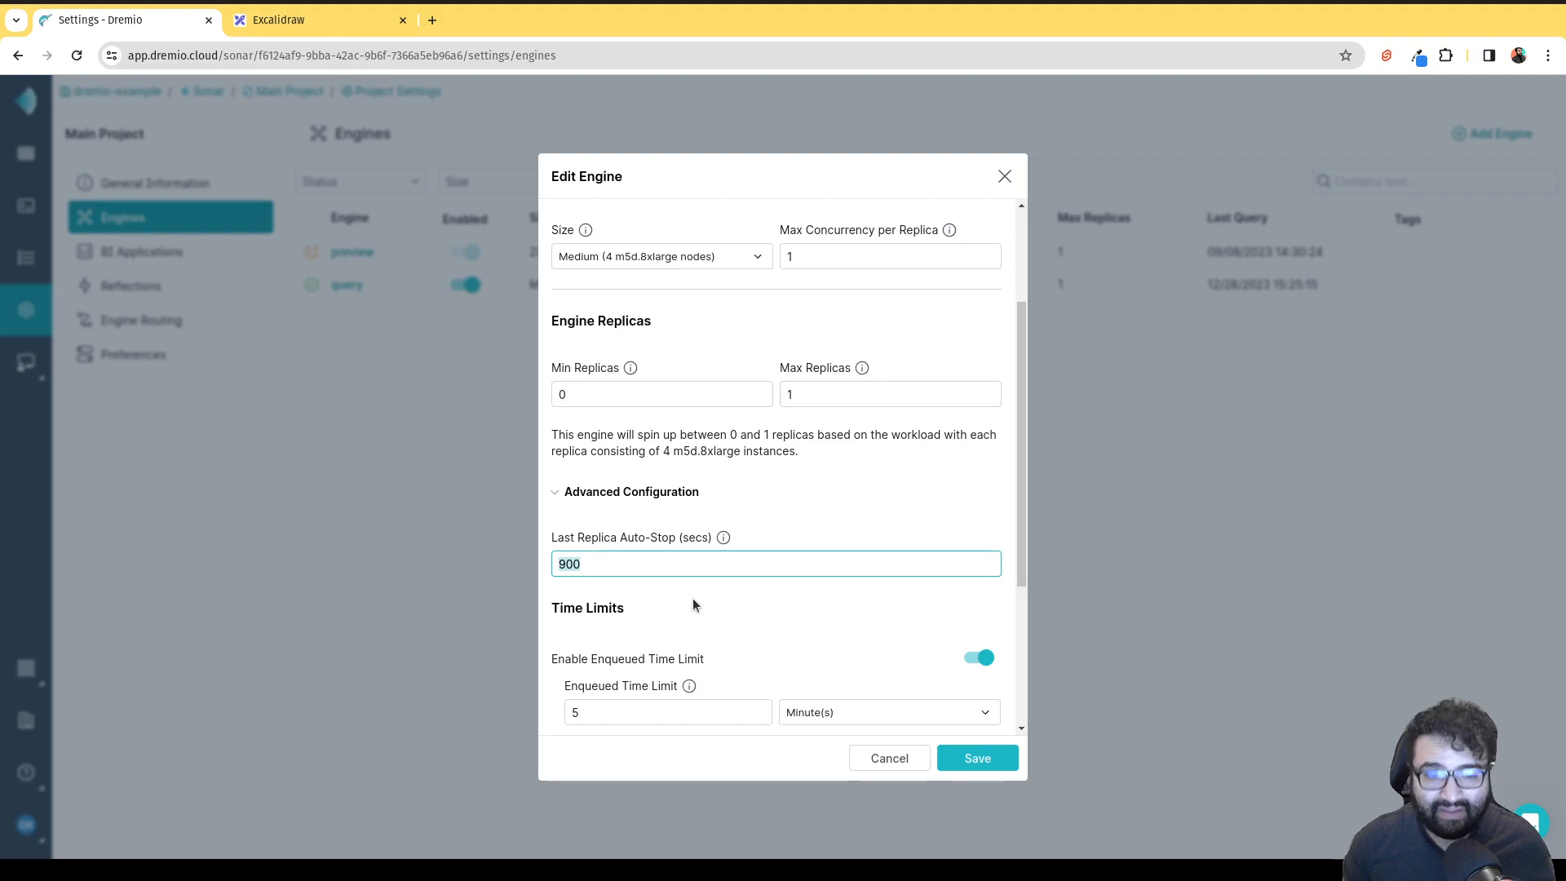
{"action": "scroll", "coordinate": [938, 628], "scroll_direction": "down", "scroll_amount": 1}
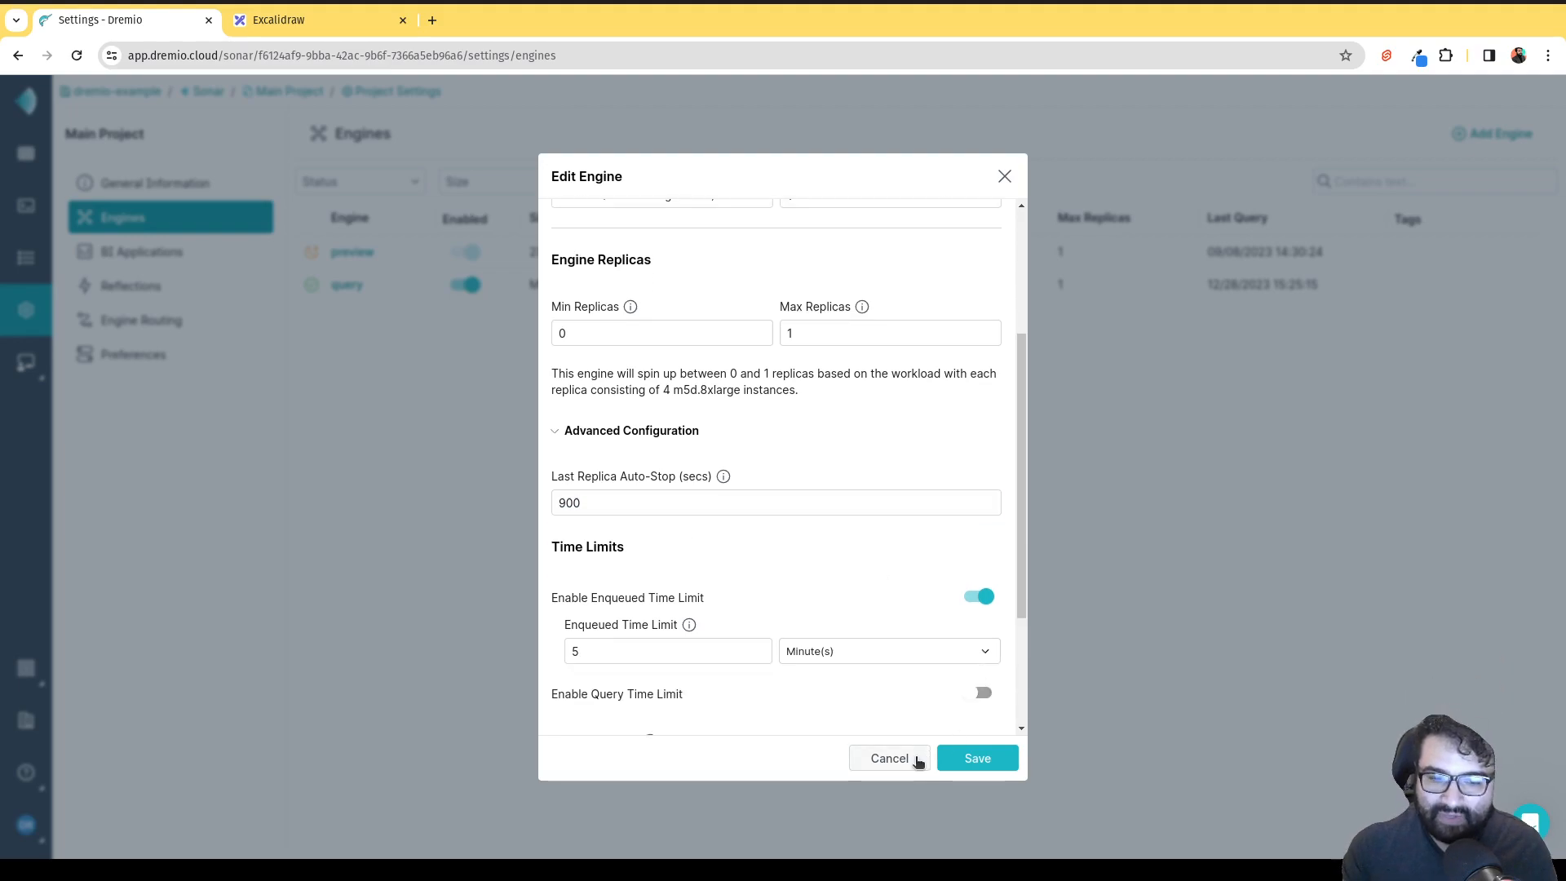
{"action": "left_click", "coordinate": [915, 757]}
Discard the engine setting changes, check the Engine Routing rules, and return to the SQL Runner script.
{"action": "left_click", "coordinate": [903, 552]}
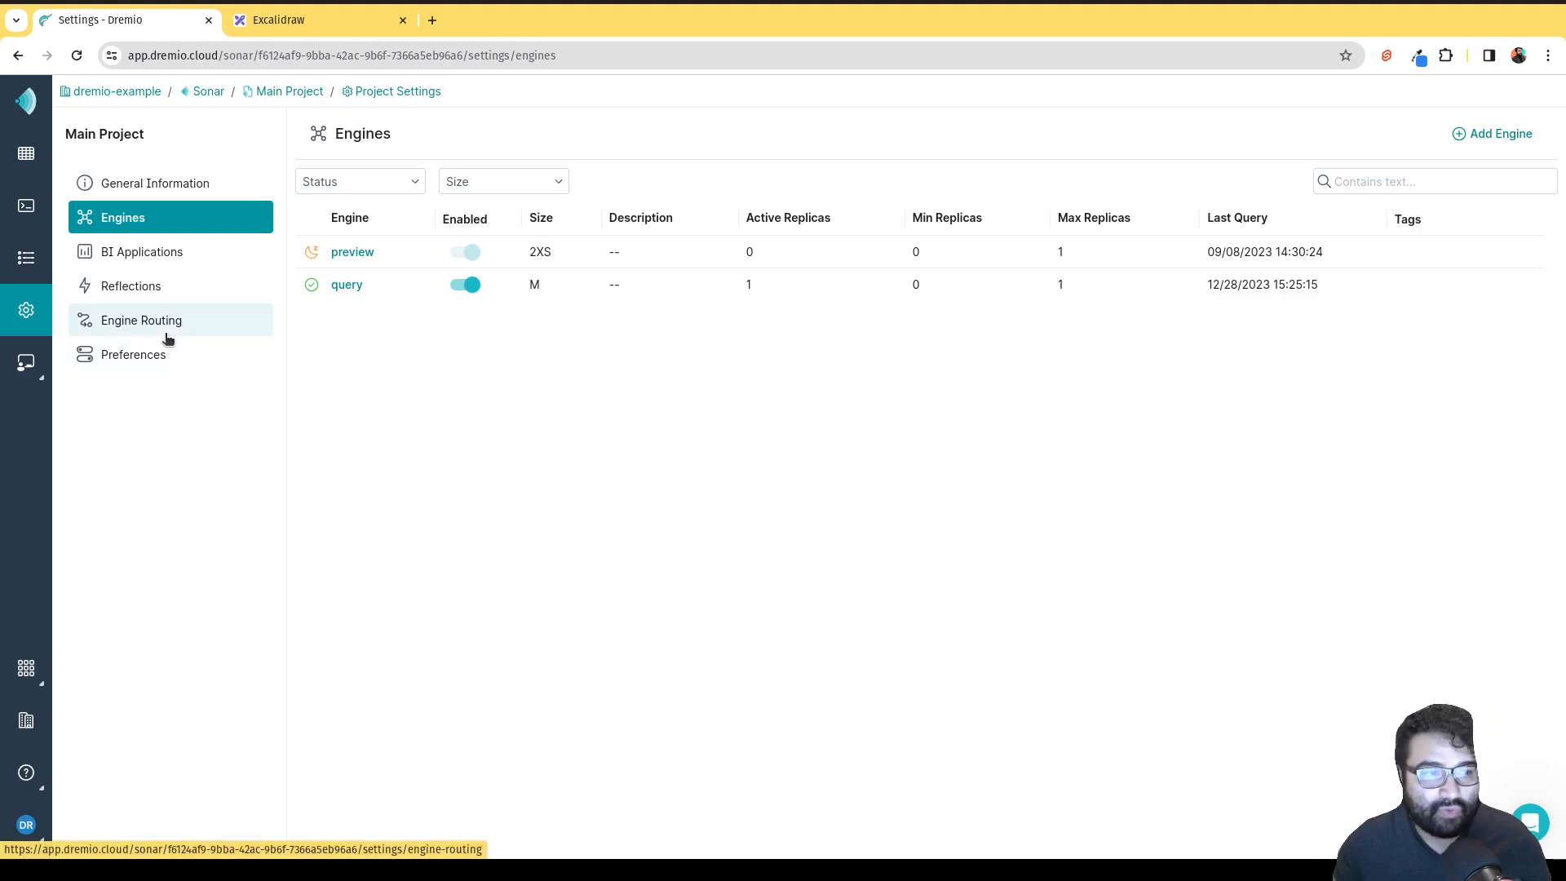
{"action": "left_click", "coordinate": [122, 324]}
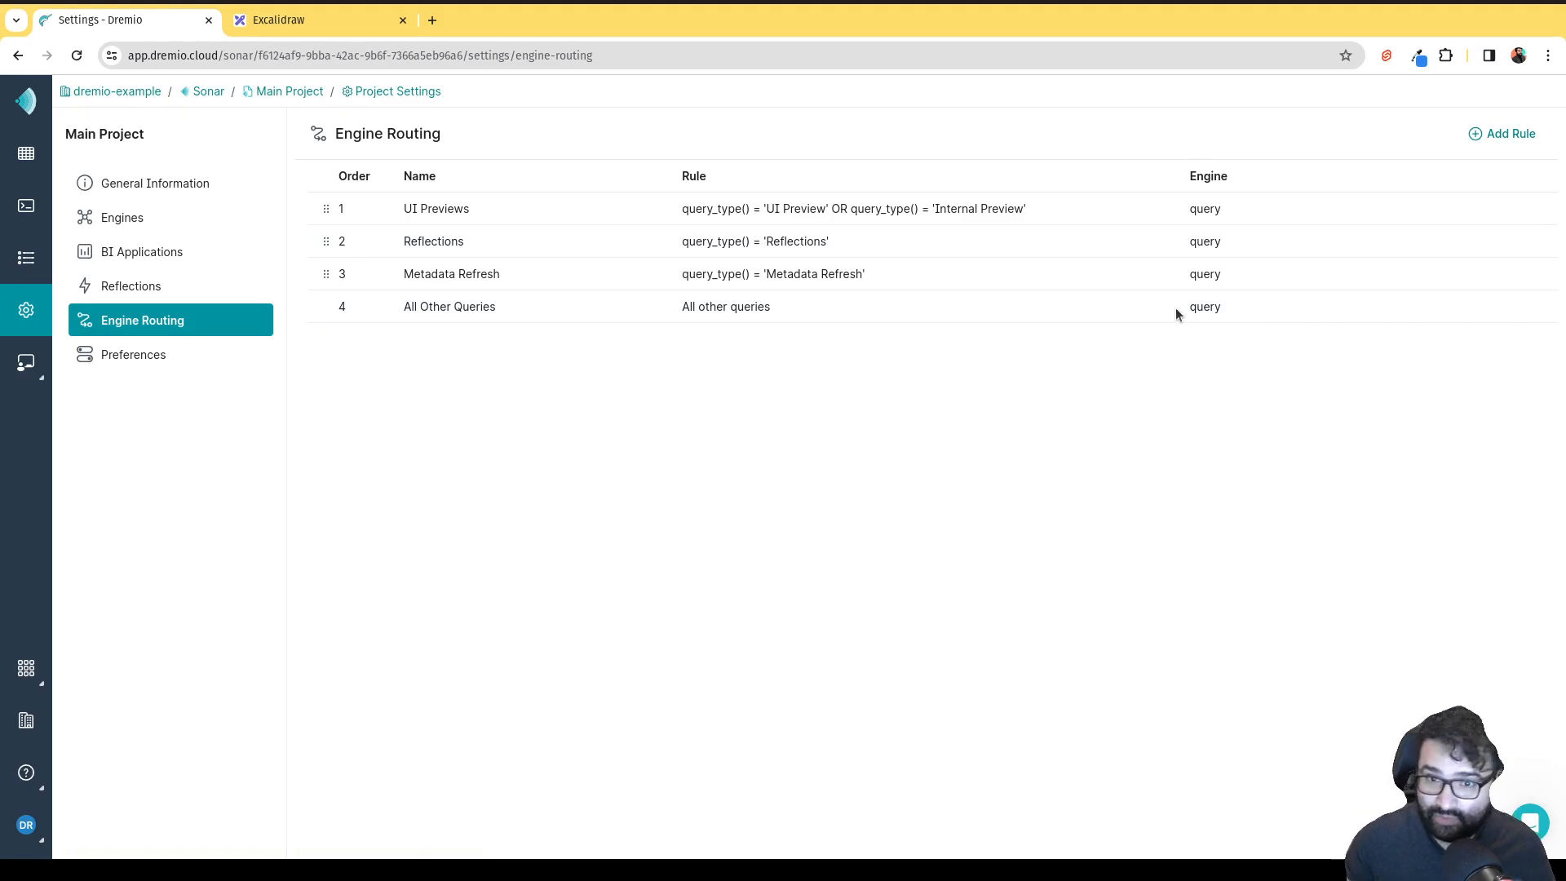
{"action": "left_click", "coordinate": [119, 217]}
{"action": "left_click", "coordinate": [34, 213]}
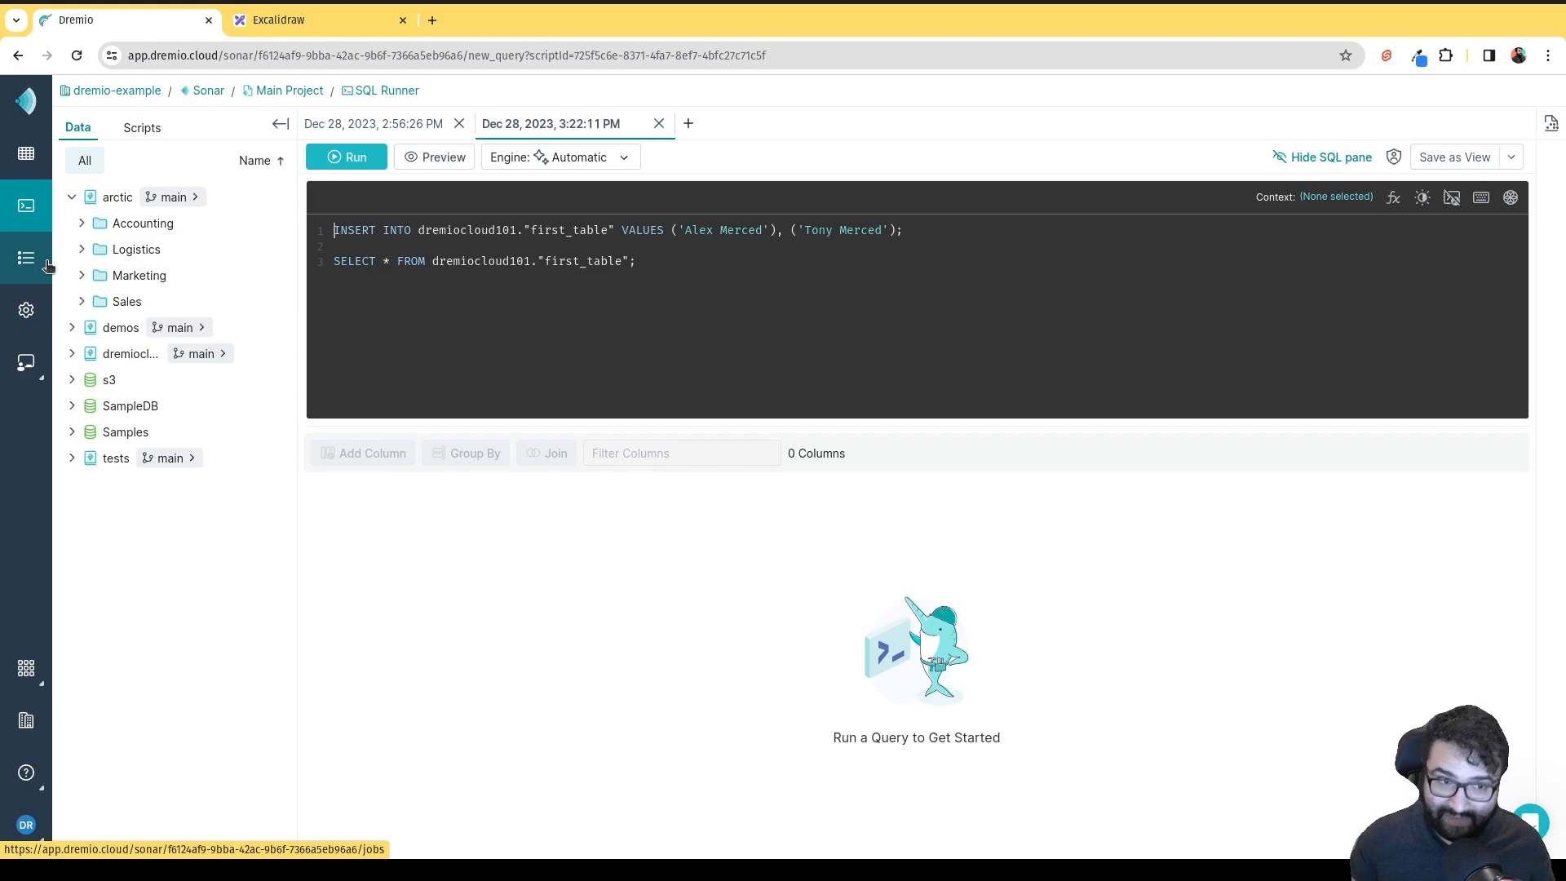
Rerun the INSERT and SELECT on dremiocloud101."first_table", then highlight both SQL lines.
{"action": "left_click", "coordinate": [356, 158]}
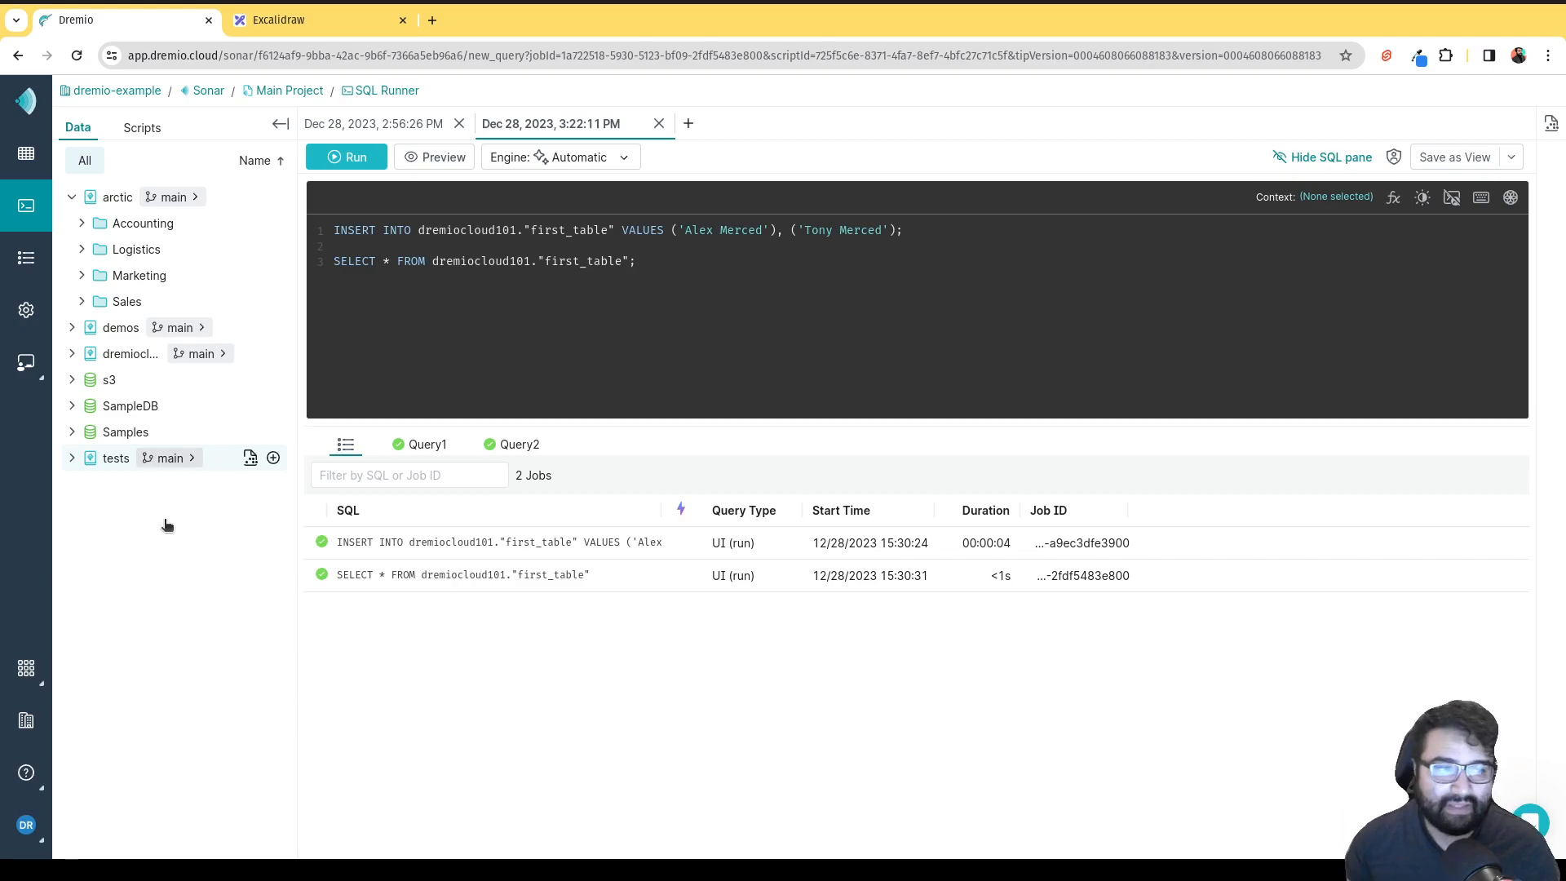
{"action": "left_click_drag", "start_coordinate": [637, 261], "coordinate": [331, 222]}
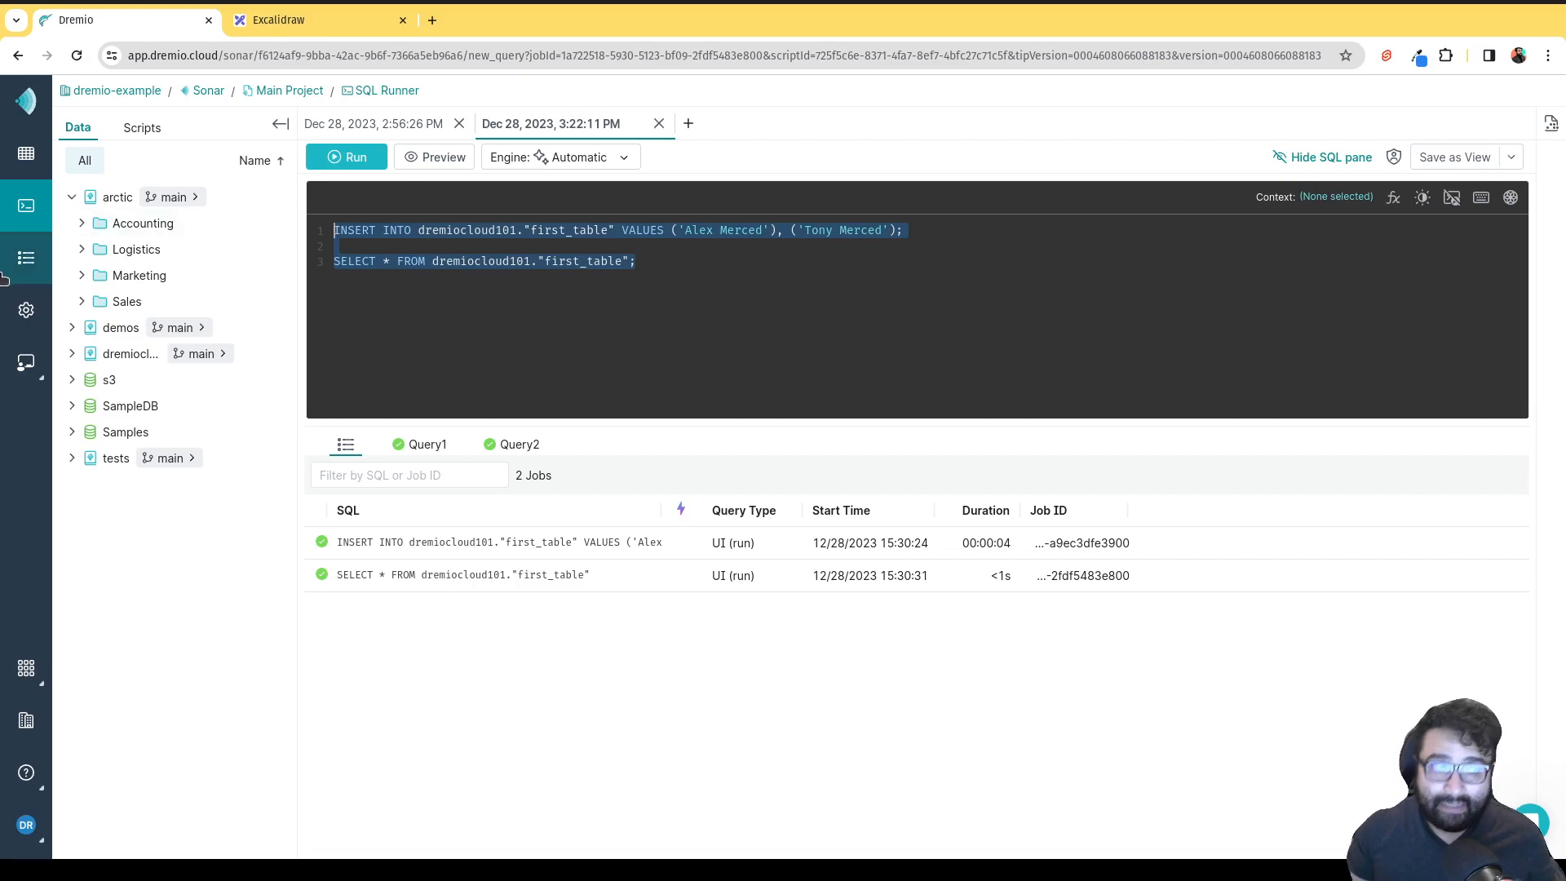
Expand s3 and SampleDB to show am-exchange-data and NYC-weather, expanding then collapsing Samples.
{"action": "left_click", "coordinate": [72, 380]}
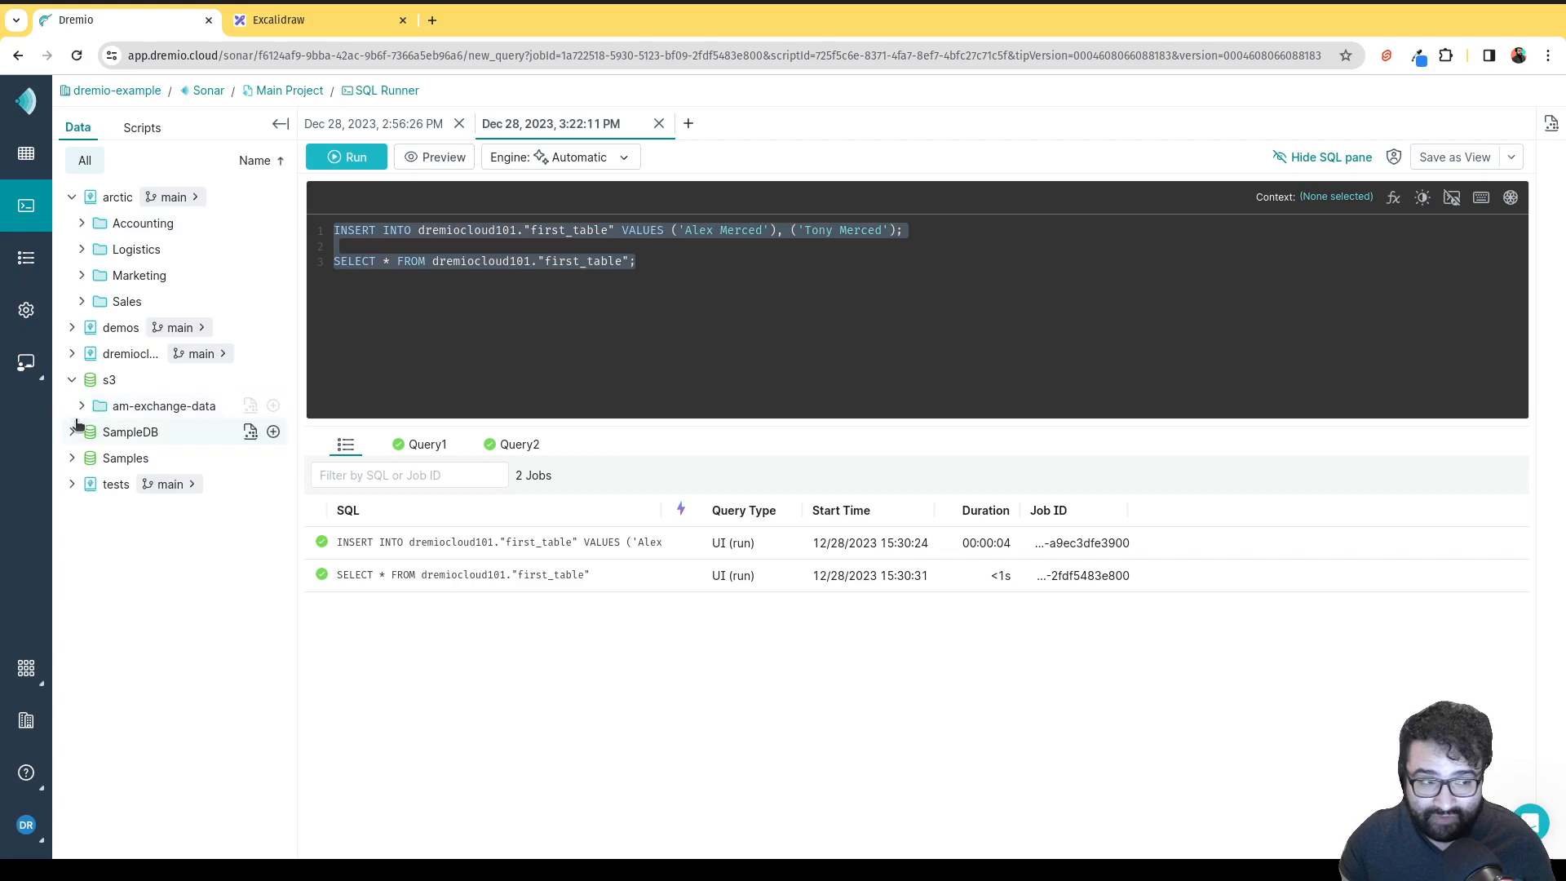
{"action": "left_click", "coordinate": [72, 432]}
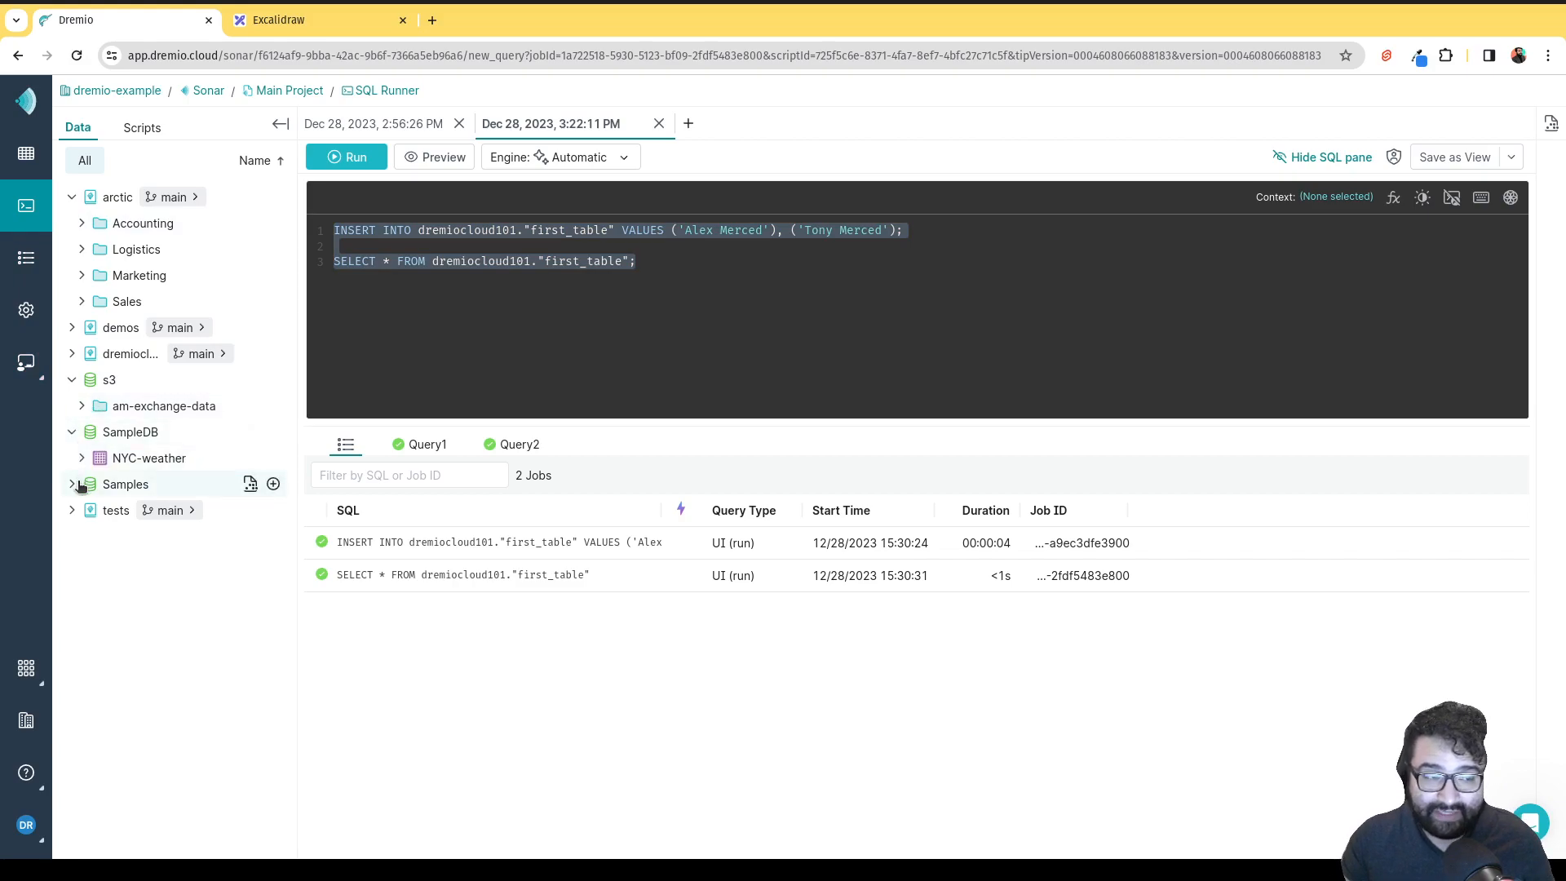
{"action": "left_click", "coordinate": [73, 484]}
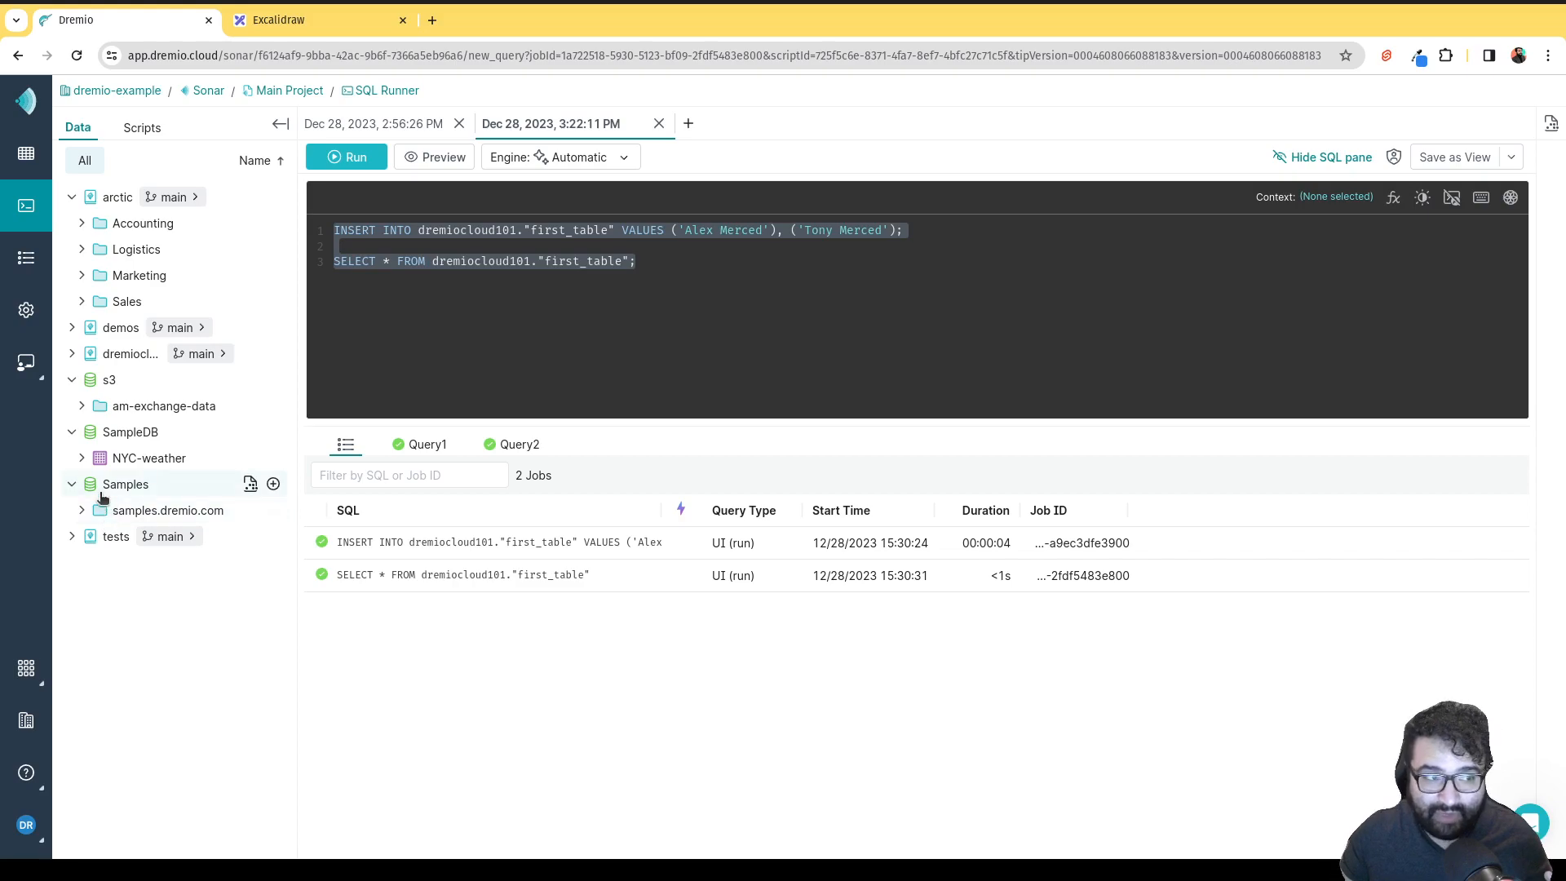
{"action": "left_click", "coordinate": [90, 485]}
{"action": "mouse_move", "coordinate": [91, 484]}
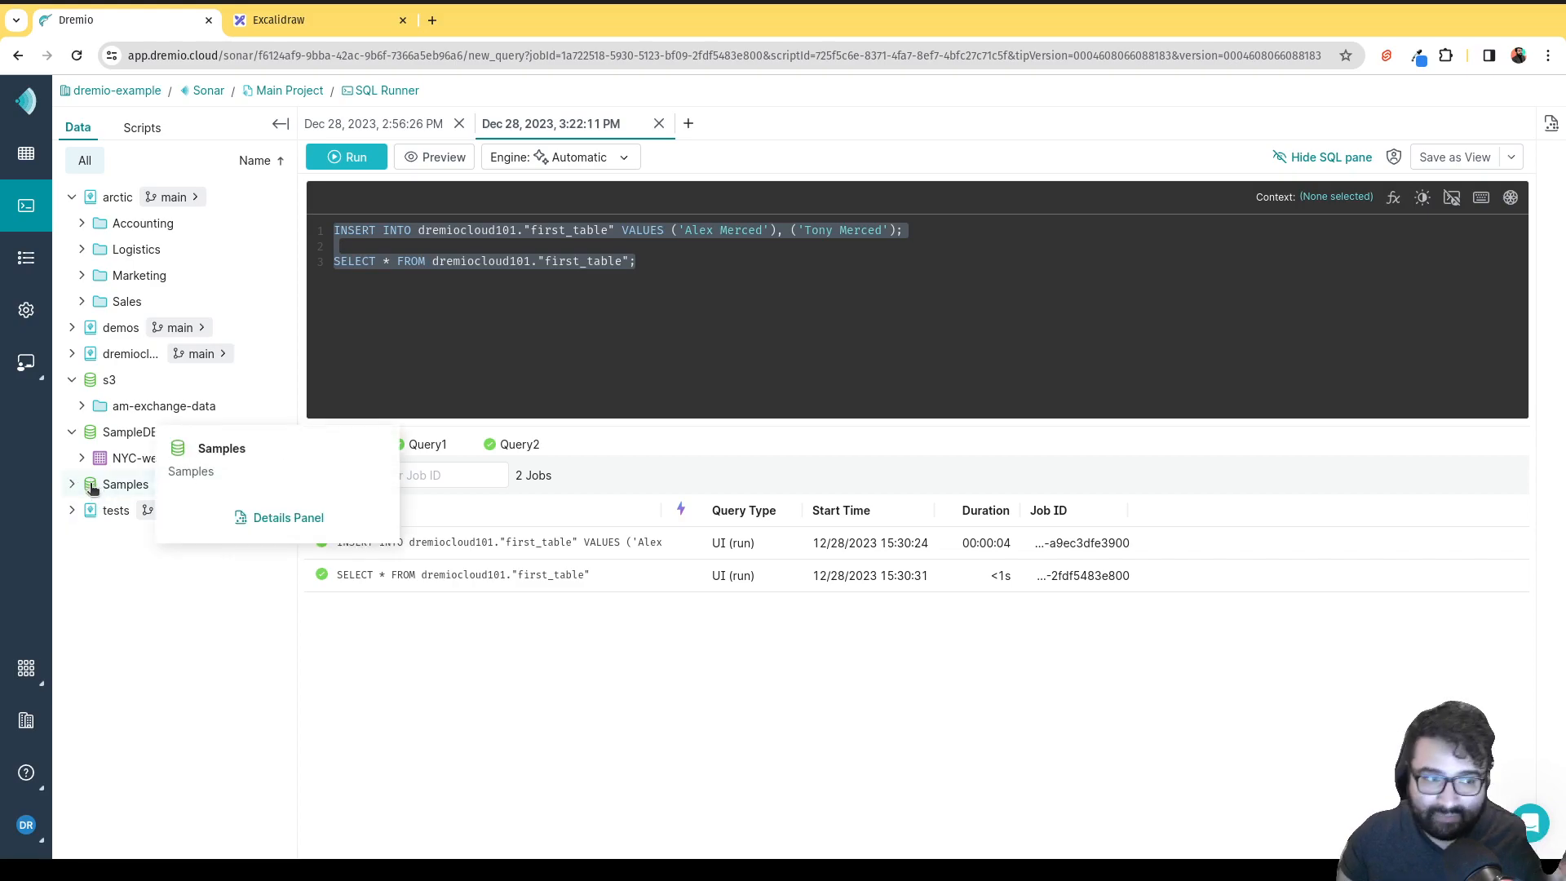